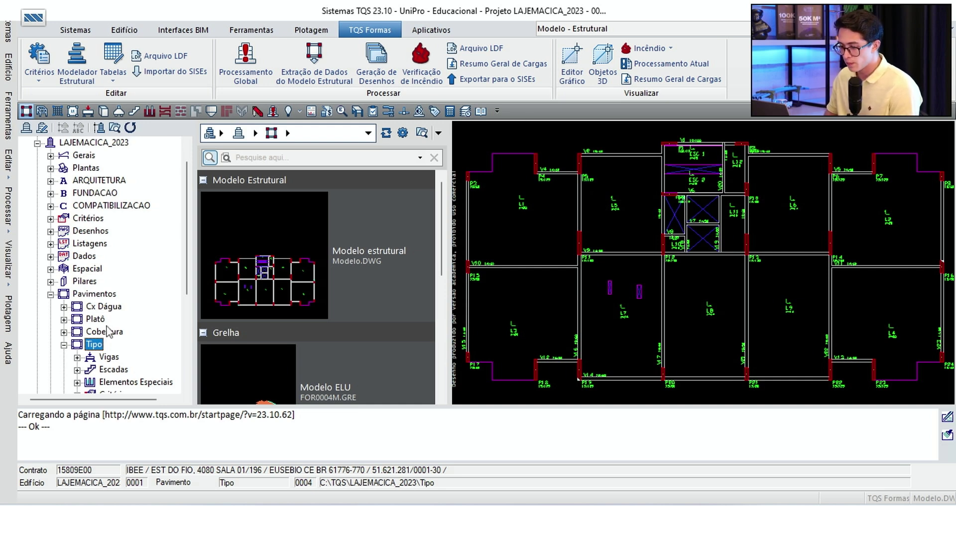
Open the Vigas folder of the Tipo floor in the LAJEMACICA_2023 building.
{"action": "left_click", "coordinate": [99, 356]}
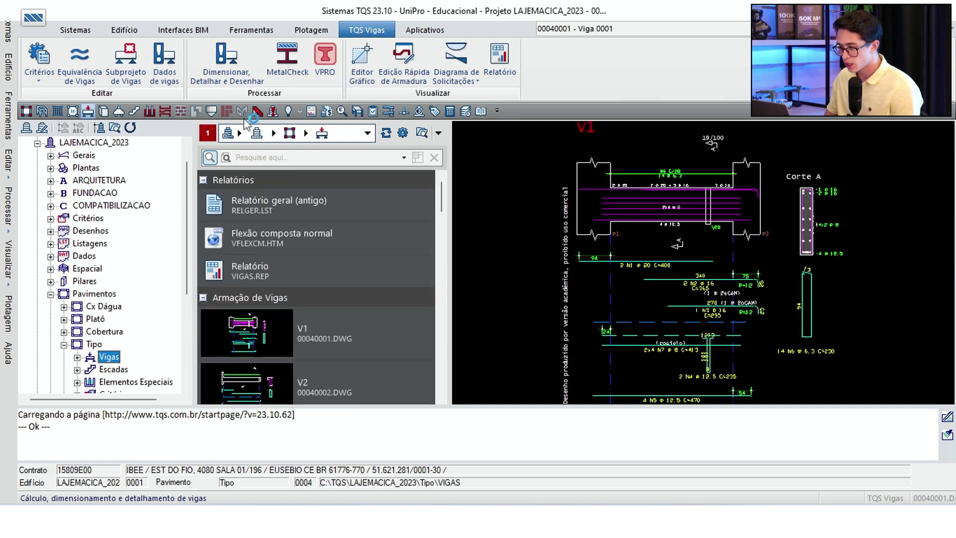
{"action": "left_click", "coordinate": [240, 65]}
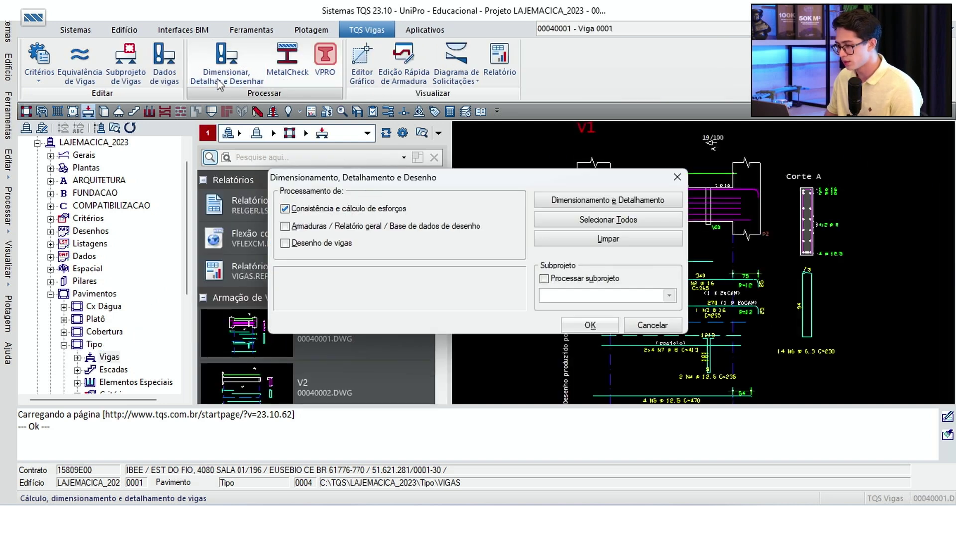
{"action": "left_click", "coordinate": [618, 221]}
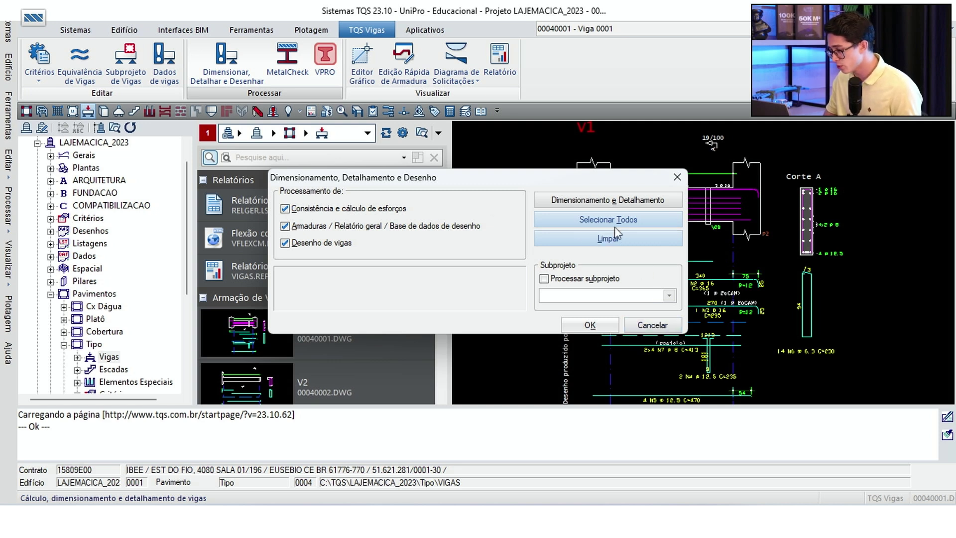
{"action": "left_click", "coordinate": [638, 325]}
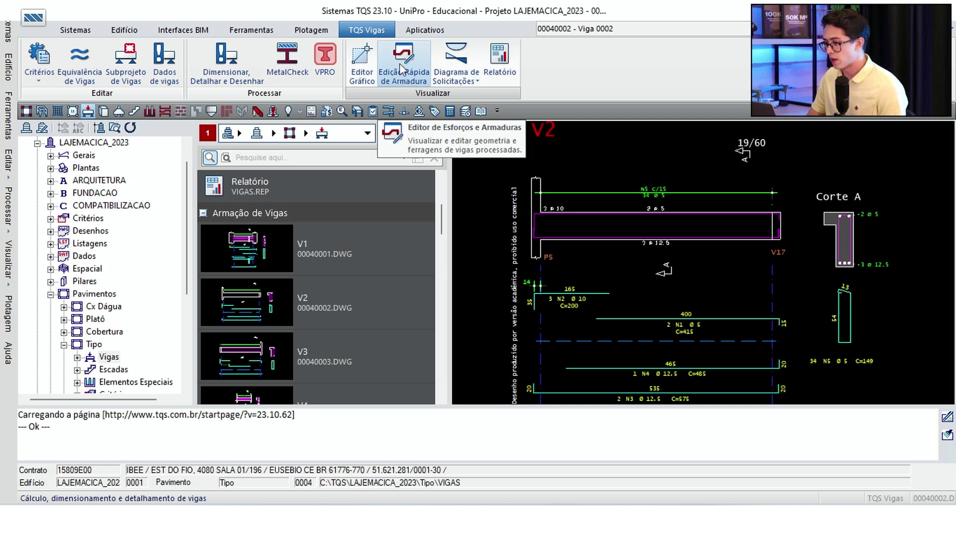
Preview the reinforcement drawings of beams V1, V2 and V3 of the Tipo floor.
{"action": "scroll", "coordinate": [336, 270], "scroll_direction": "down", "scroll_amount": 3}
{"action": "scroll", "coordinate": [337, 270], "scroll_direction": "up", "scroll_amount": 3}
{"action": "left_click", "coordinate": [324, 271]}
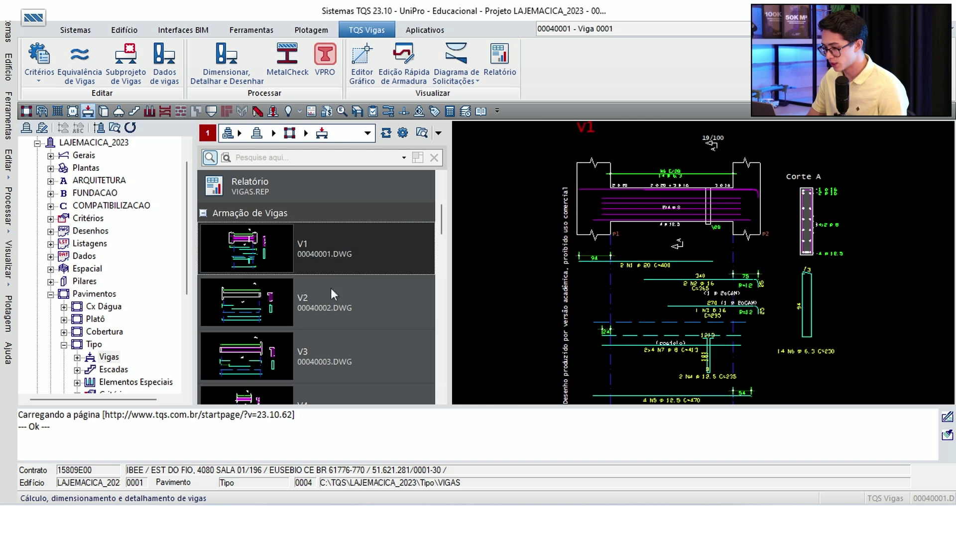
{"action": "left_click", "coordinate": [329, 304]}
{"action": "left_click", "coordinate": [321, 338]}
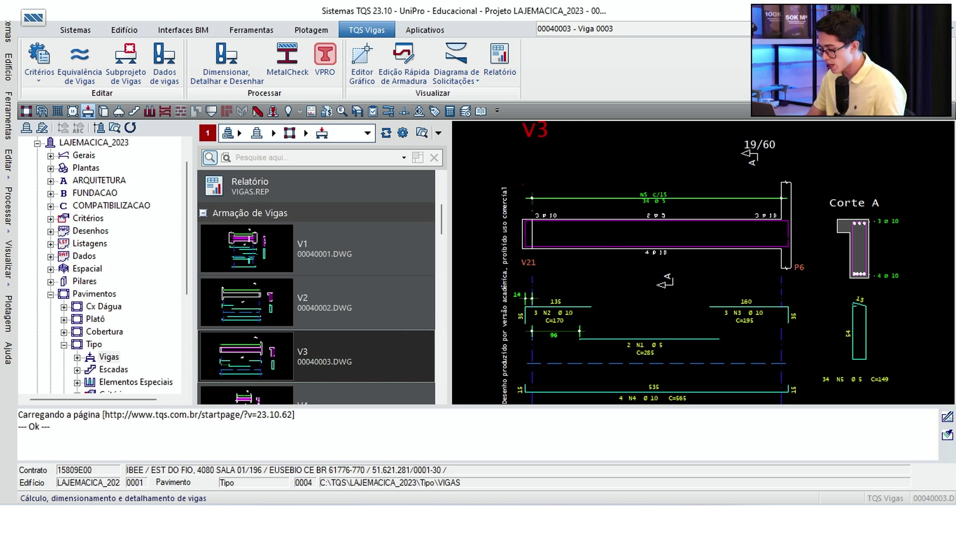
Switch to the EAG quick beam reinforcement editor window showing V1 and look through its list of beams.
{"action": "mouse_move", "coordinate": [695, 521]}
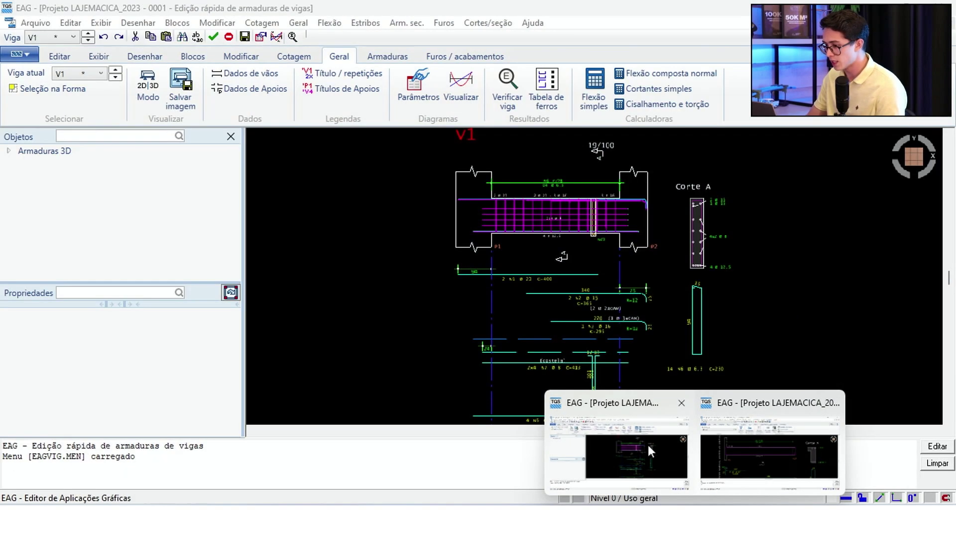
{"action": "left_click", "coordinate": [648, 445]}
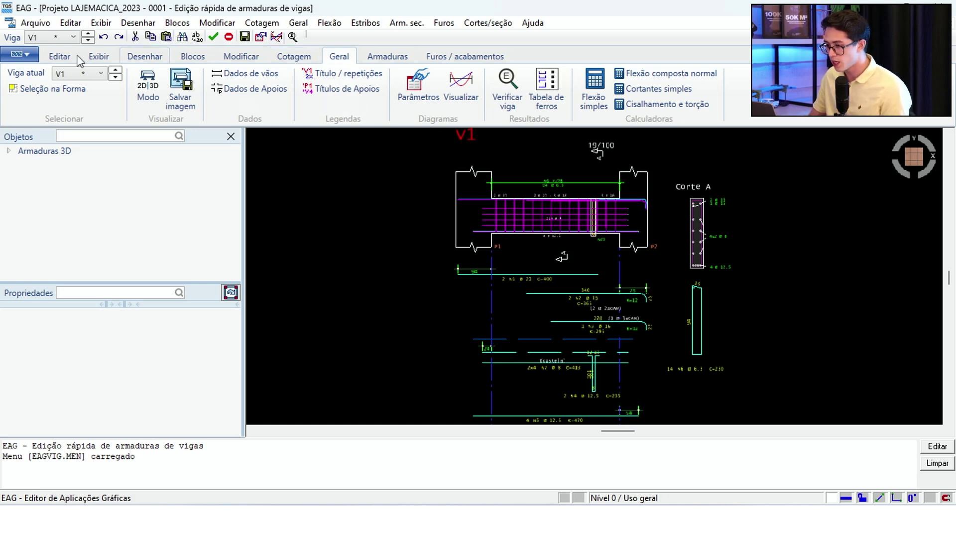
{"action": "left_click", "coordinate": [85, 75]}
{"action": "scroll", "coordinate": [78, 199], "scroll_direction": "down", "scroll_amount": 4}
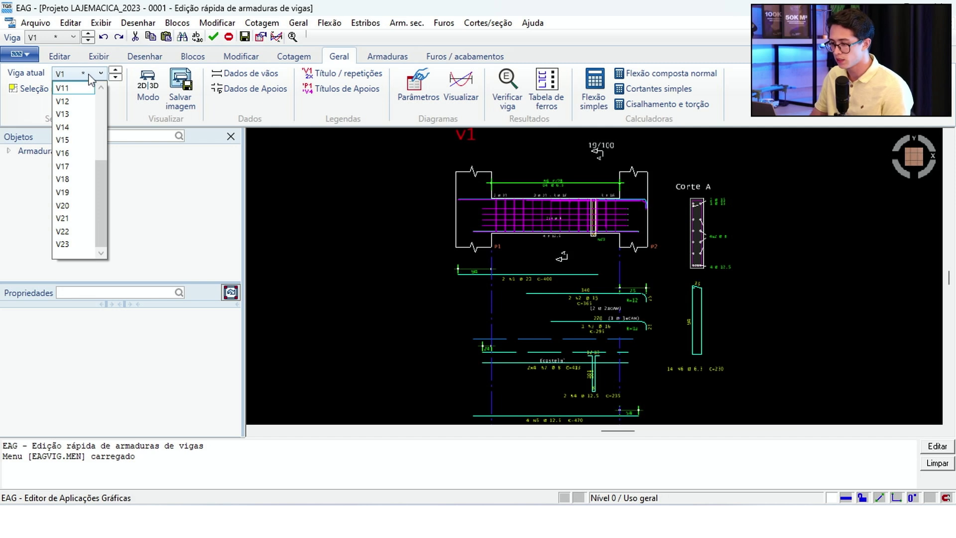
{"action": "left_click", "coordinate": [132, 78]}
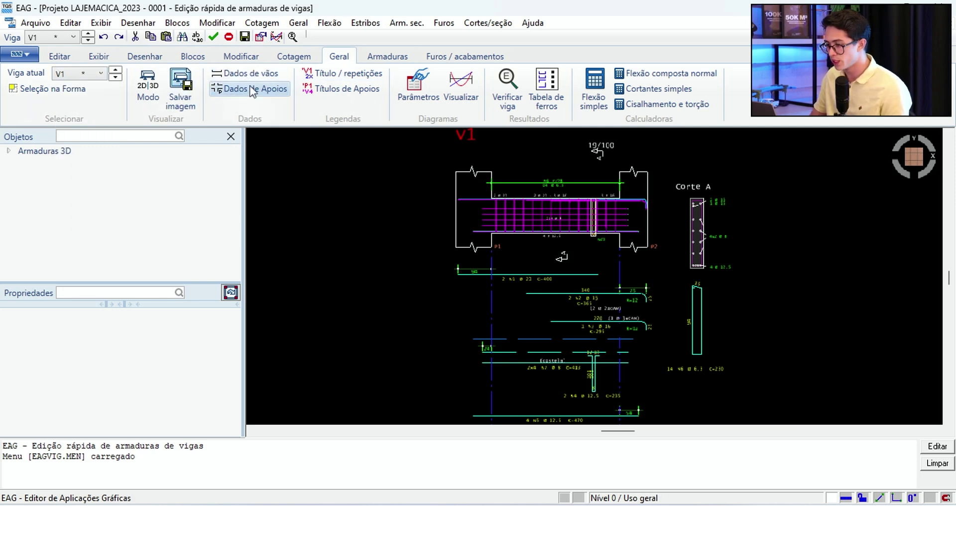
Check the title and number of repetitions of beam V1.
{"action": "left_click", "coordinate": [342, 73]}
{"action": "left_click_drag", "start_coordinate": [313, 279], "coordinate": [377, 280]}
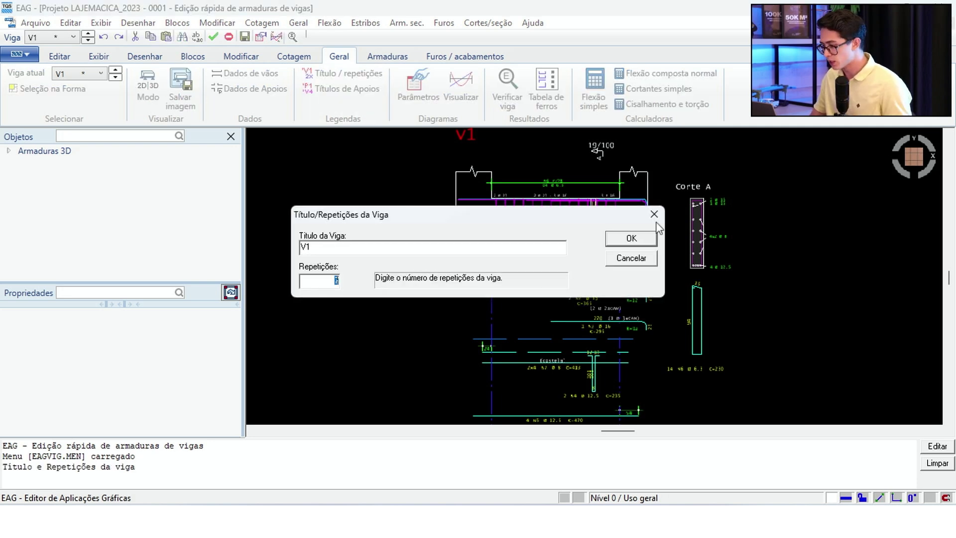
{"action": "left_click", "coordinate": [647, 238]}
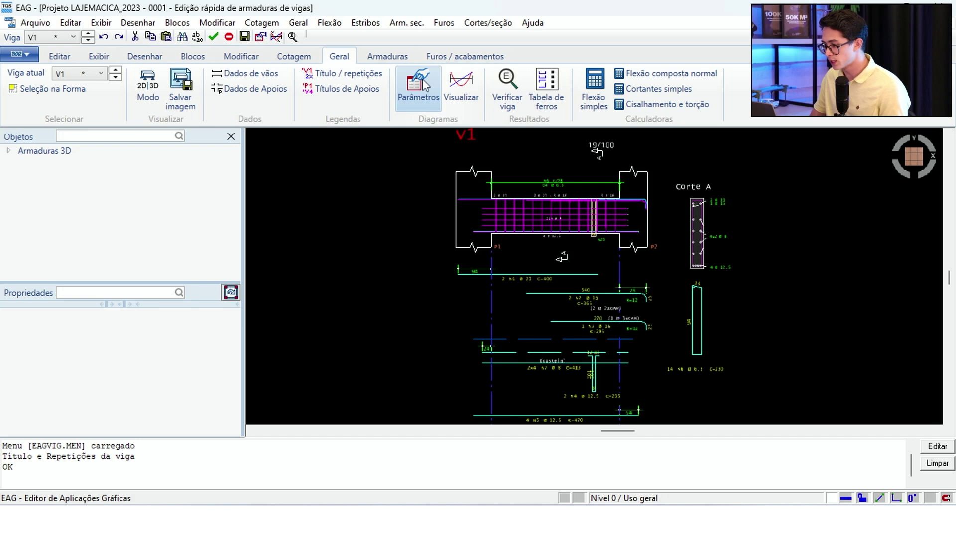
Display the diagrams over beam V1's drawing to inspect them, and hide them again.
{"action": "left_click", "coordinate": [458, 83]}
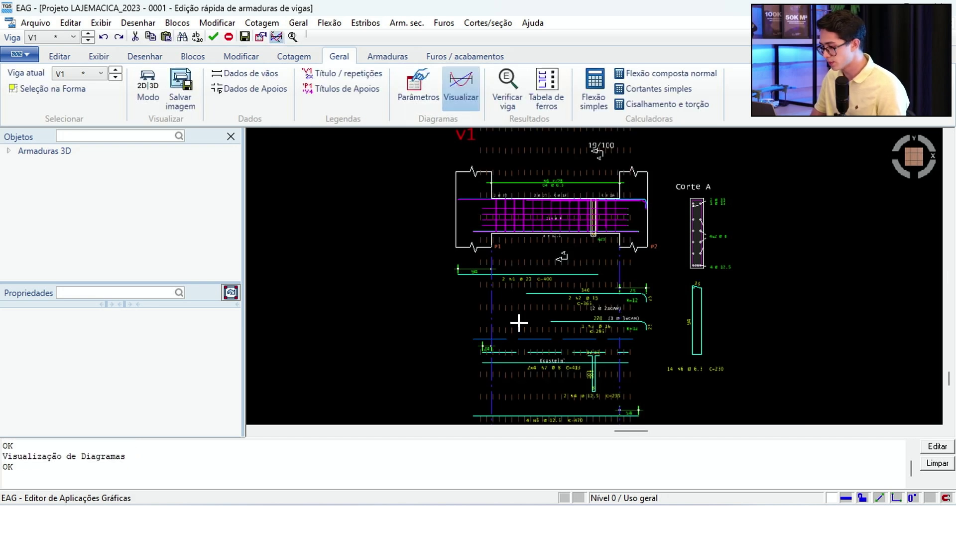
{"action": "scroll", "coordinate": [536, 324], "scroll_direction": "up", "scroll_amount": 4}
{"action": "left_click", "coordinate": [461, 84]}
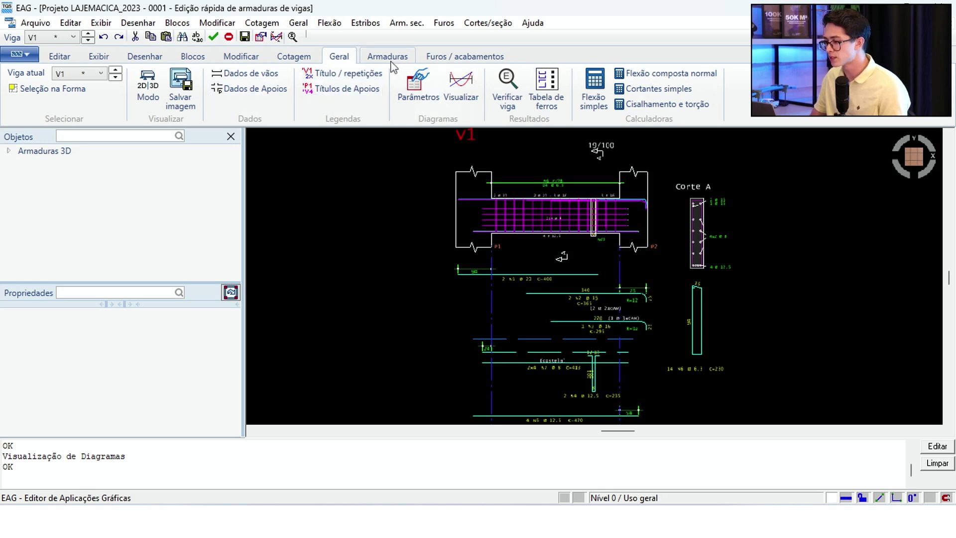
{"action": "left_click", "coordinate": [388, 57]}
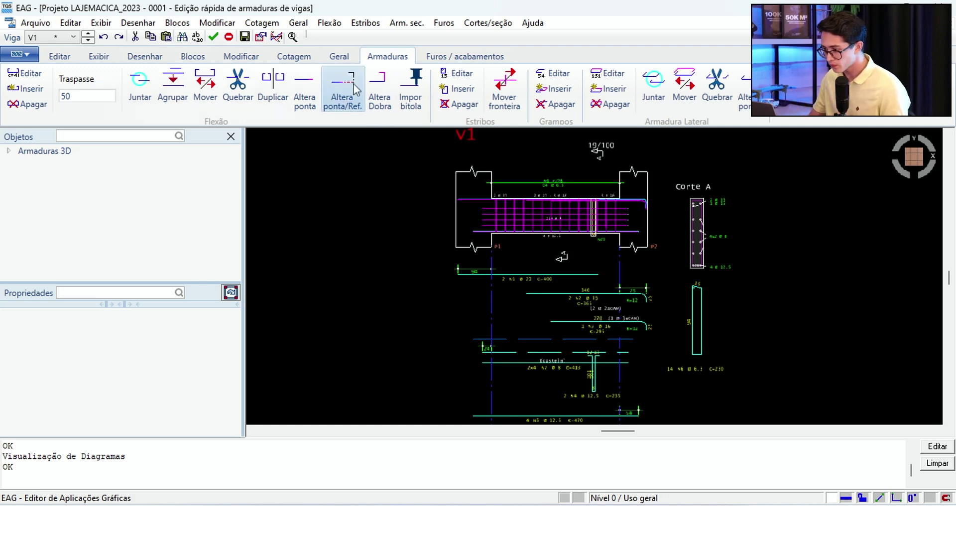
{"action": "left_click", "coordinate": [334, 57]}
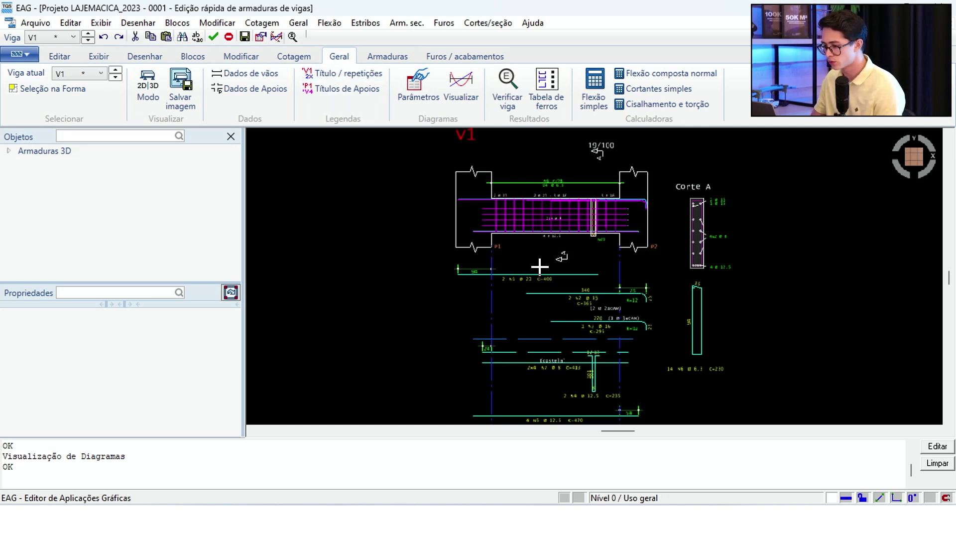
Set the visualisation mode of beam V1 to Somente 3D.
{"action": "left_click", "coordinate": [152, 92]}
{"action": "left_click", "coordinate": [400, 284]}
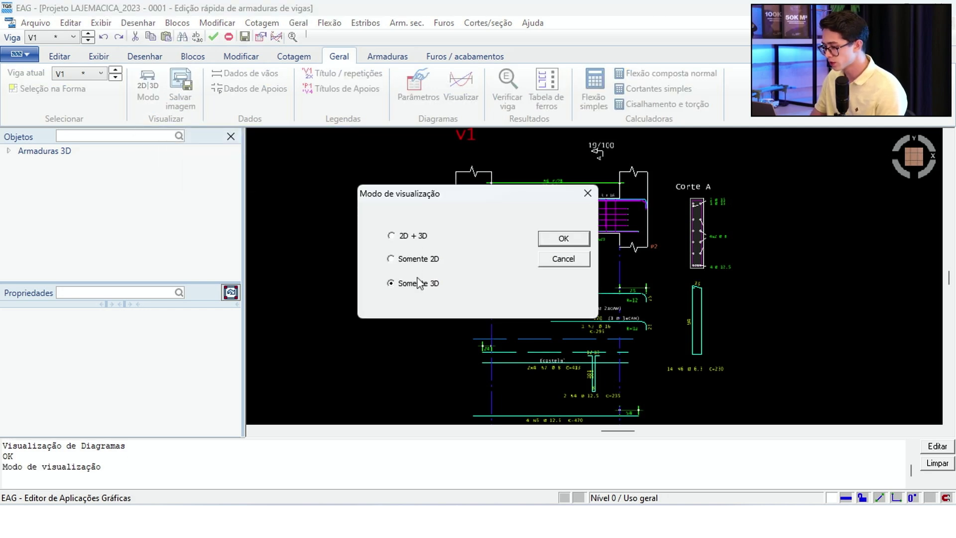
{"action": "left_click", "coordinate": [563, 239]}
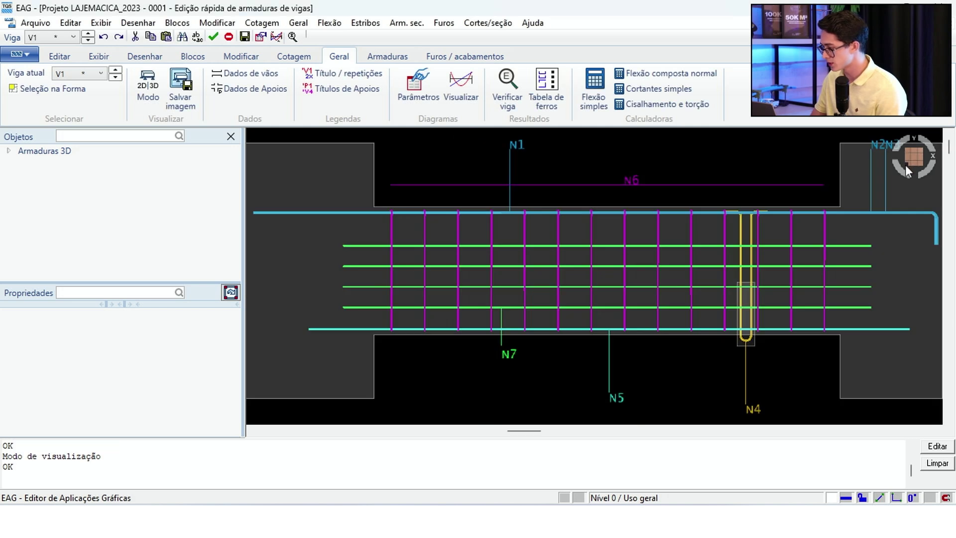
Examine beam V1's 3D reinforcement in isometric view, including the bar ends at the supports, and return to the front view.
{"action": "left_click", "coordinate": [905, 166]}
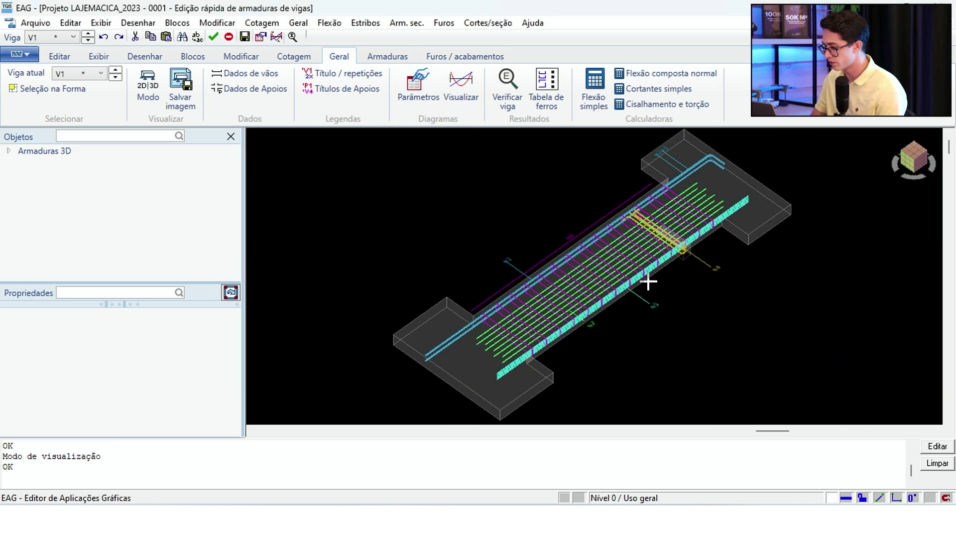
{"action": "scroll", "coordinate": [533, 348], "scroll_direction": "up", "scroll_amount": 5}
{"action": "scroll", "coordinate": [505, 352], "scroll_direction": "down", "scroll_amount": 3}
{"action": "scroll", "coordinate": [505, 303], "scroll_direction": "up", "scroll_amount": 2}
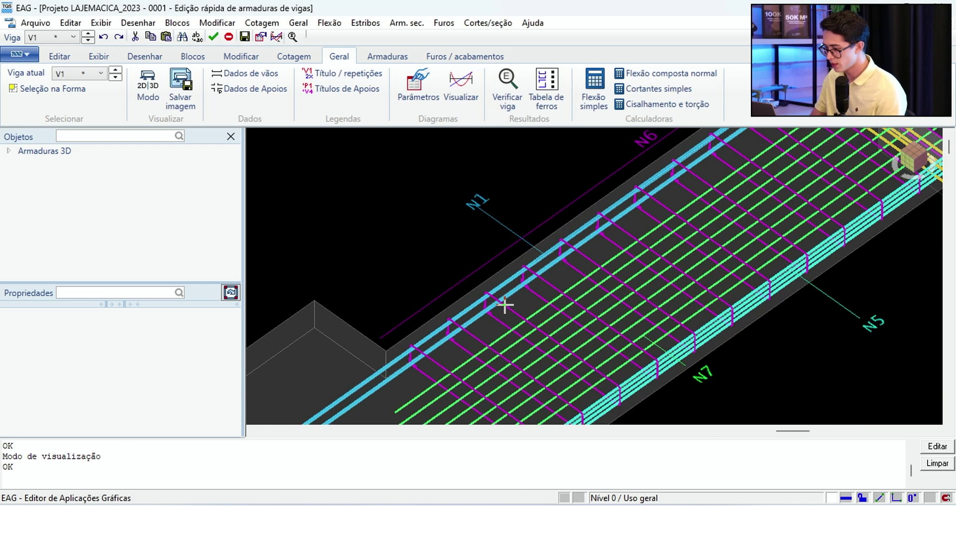
{"action": "scroll", "coordinate": [505, 302], "scroll_direction": "down", "scroll_amount": 6}
{"action": "scroll", "coordinate": [525, 279], "scroll_direction": "up", "scroll_amount": 4}
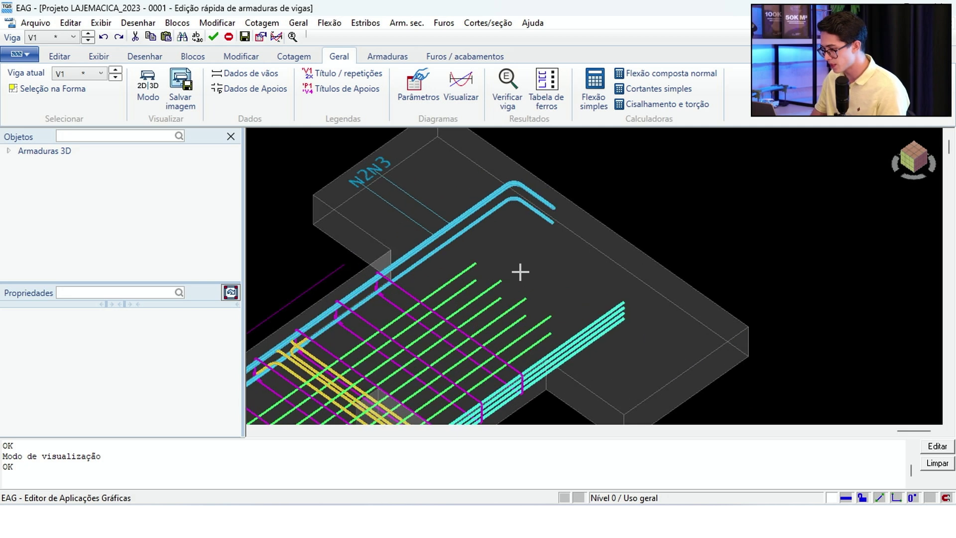
{"action": "scroll", "coordinate": [523, 265], "scroll_direction": "down", "scroll_amount": 1}
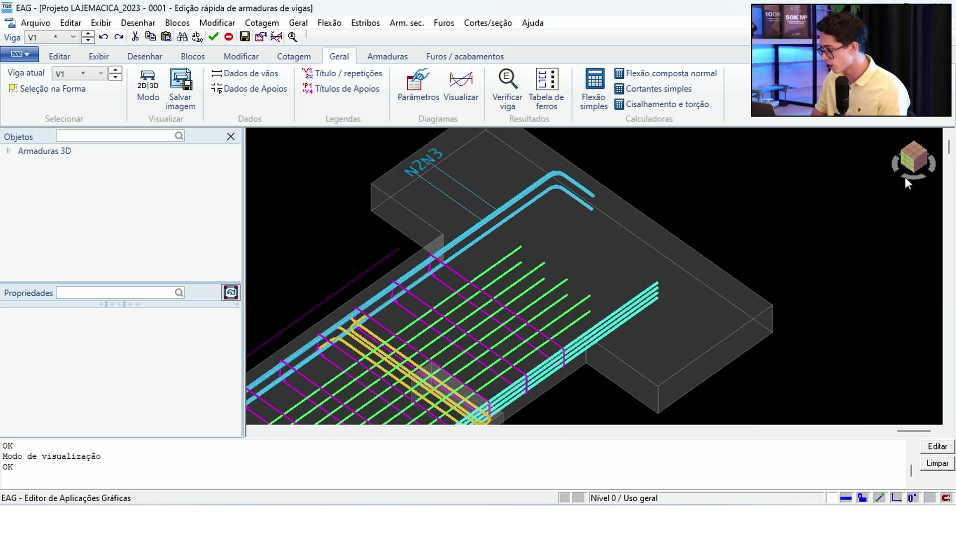
{"action": "left_click", "coordinate": [913, 151]}
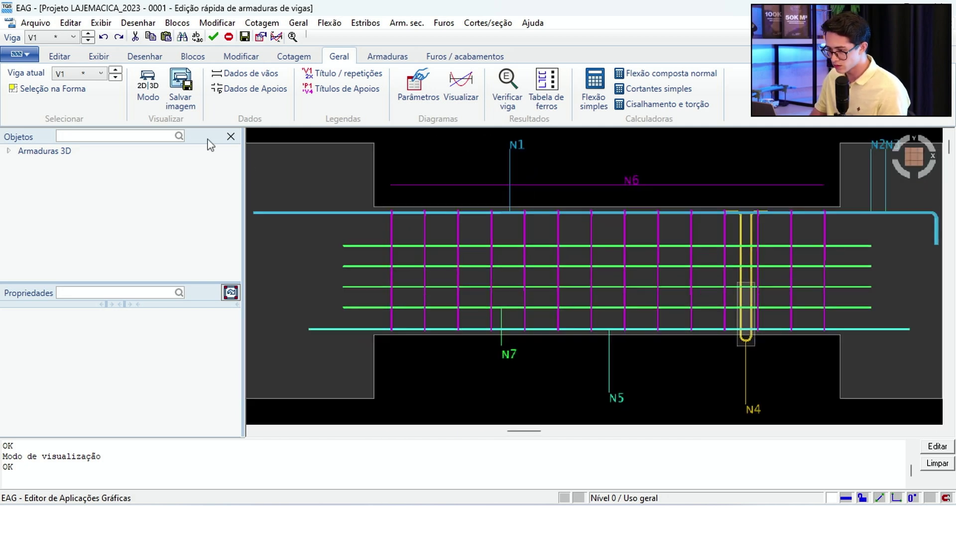
Set the visualisation mode of beam V1 to Somente 2D.
{"action": "left_click", "coordinate": [141, 90]}
{"action": "left_click", "coordinate": [413, 259]}
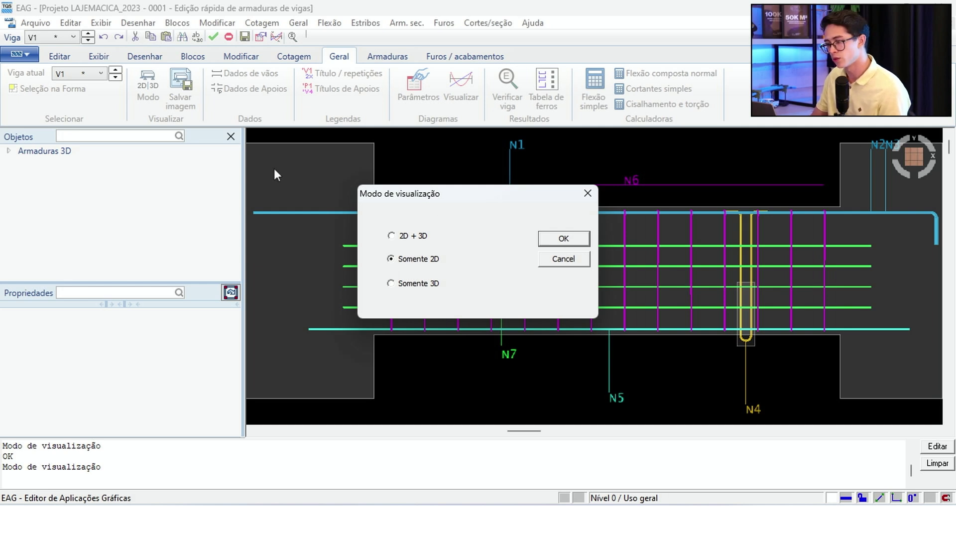
{"action": "left_click", "coordinate": [563, 239]}
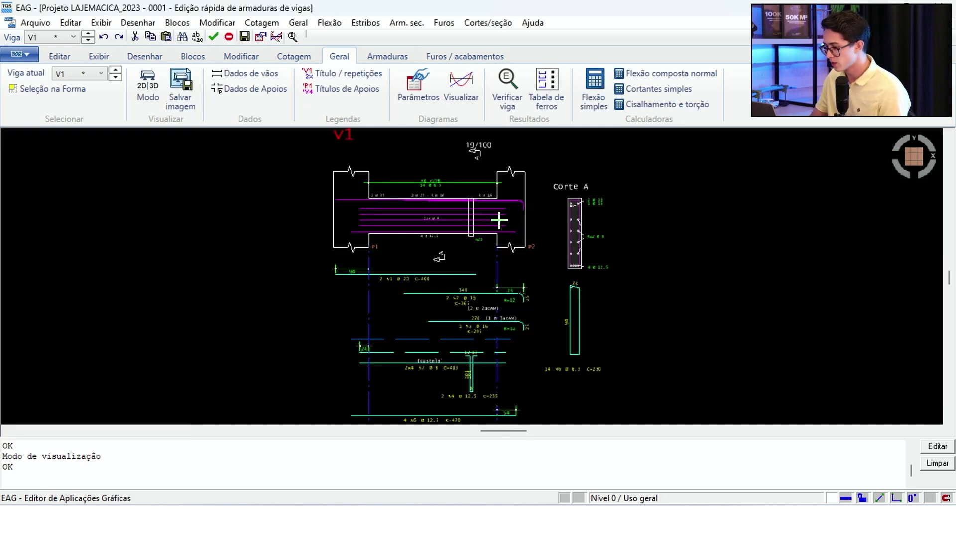
Examine beam V1's 2D detailing: the elevation, Corte A, the longitudinal and side bars, and the stirrups.
{"action": "scroll", "coordinate": [429, 199], "scroll_direction": "up", "scroll_amount": 1}
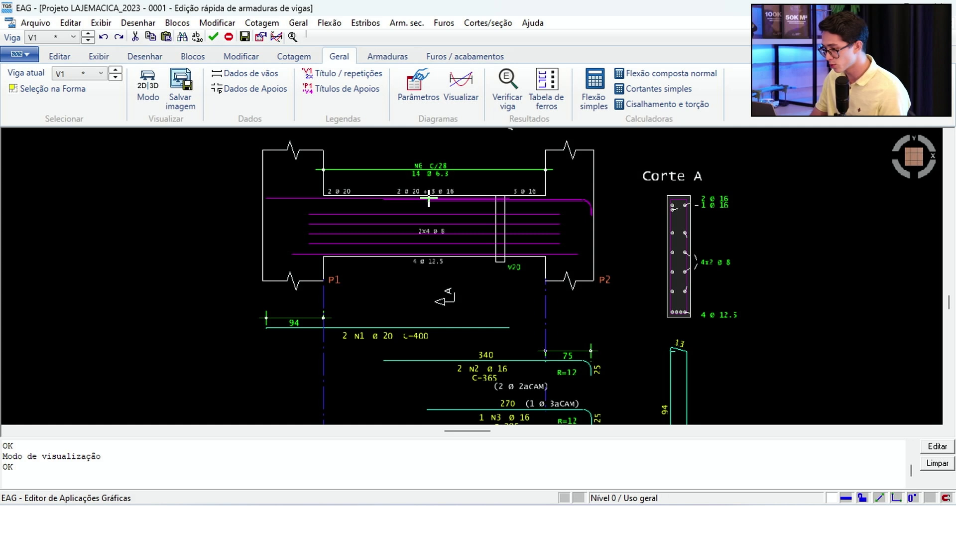
{"action": "scroll", "coordinate": [457, 230], "scroll_direction": "down", "scroll_amount": 3}
{"action": "scroll", "coordinate": [457, 231], "scroll_direction": "down", "scroll_amount": 2}
{"action": "scroll", "coordinate": [473, 254], "scroll_direction": "up", "scroll_amount": 3}
{"action": "scroll", "coordinate": [351, 269], "scroll_direction": "down", "scroll_amount": 3}
{"action": "scroll", "coordinate": [397, 222], "scroll_direction": "up", "scroll_amount": 2}
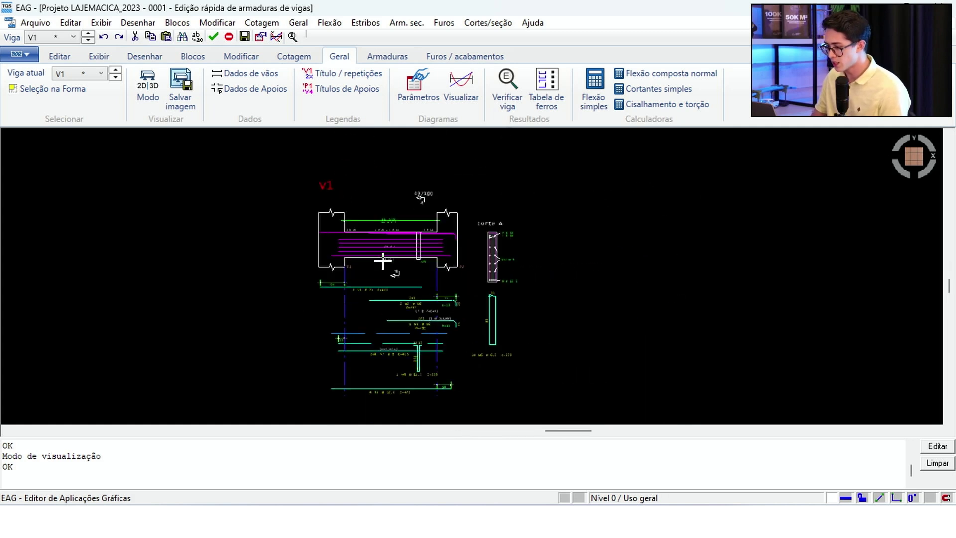
{"action": "scroll", "coordinate": [319, 314], "scroll_direction": "up", "scroll_amount": 2}
{"action": "scroll", "coordinate": [409, 212], "scroll_direction": "up", "scroll_amount": 2}
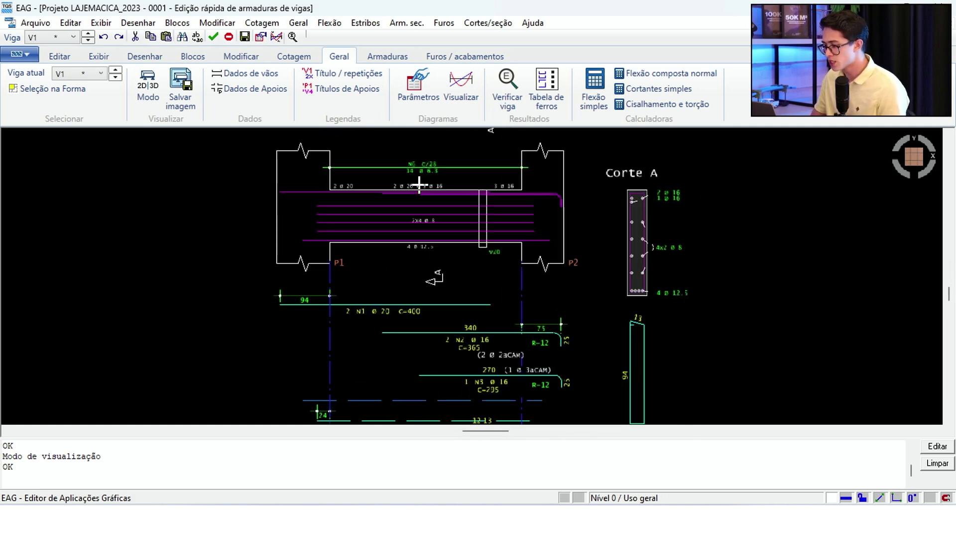
{"action": "scroll", "coordinate": [437, 155], "scroll_direction": "down", "scroll_amount": 2}
{"action": "scroll", "coordinate": [431, 209], "scroll_direction": "down", "scroll_amount": 2}
{"action": "scroll", "coordinate": [440, 325], "scroll_direction": "up", "scroll_amount": 2}
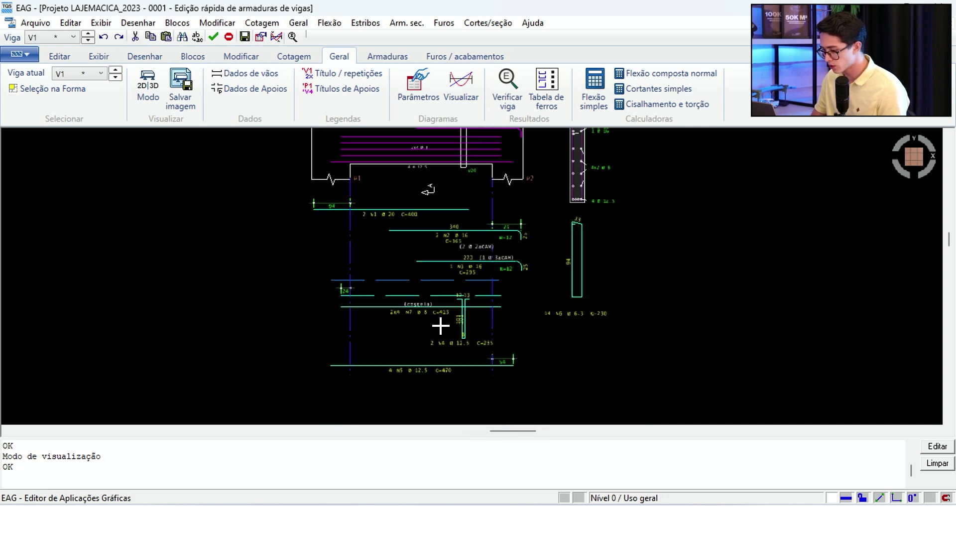
{"action": "scroll", "coordinate": [440, 325], "scroll_direction": "up", "scroll_amount": 1}
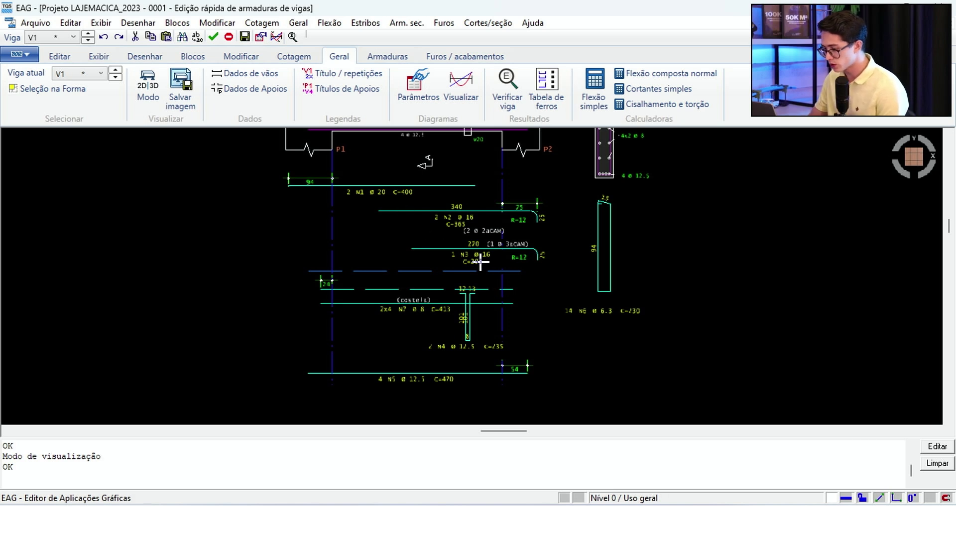
{"action": "scroll", "coordinate": [444, 375], "scroll_direction": "down", "scroll_amount": 3}
{"action": "scroll", "coordinate": [446, 222], "scroll_direction": "up", "scroll_amount": 6}
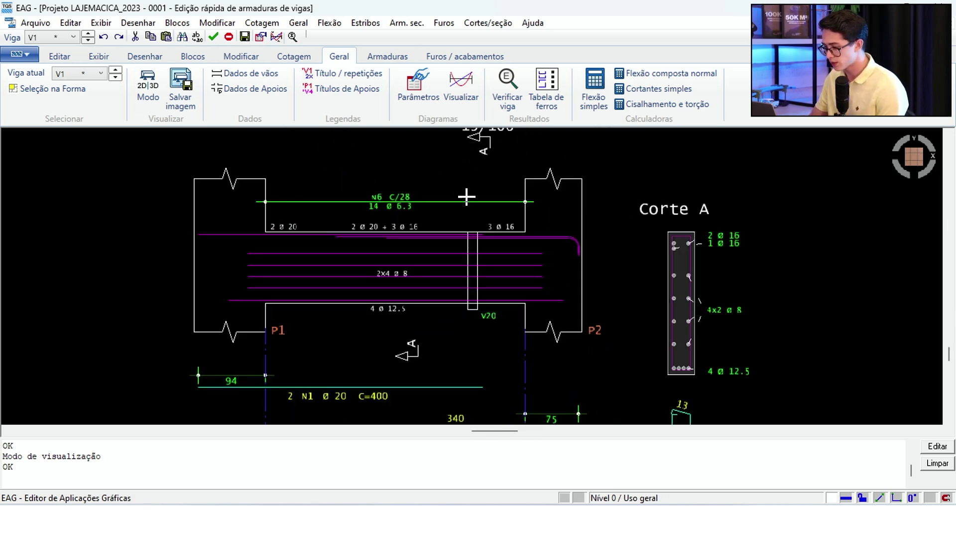
{"action": "scroll", "coordinate": [420, 202], "scroll_direction": "down", "scroll_amount": 4}
{"action": "scroll", "coordinate": [482, 229], "scroll_direction": "up", "scroll_amount": 5}
{"action": "scroll", "coordinate": [533, 279], "scroll_direction": "down", "scroll_amount": 3}
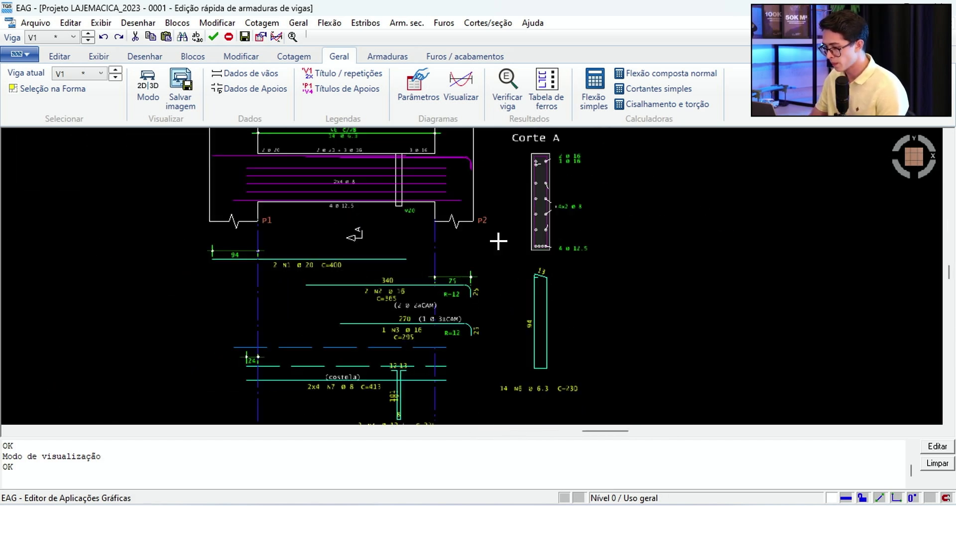
{"action": "scroll", "coordinate": [423, 219], "scroll_direction": "down", "scroll_amount": 3}
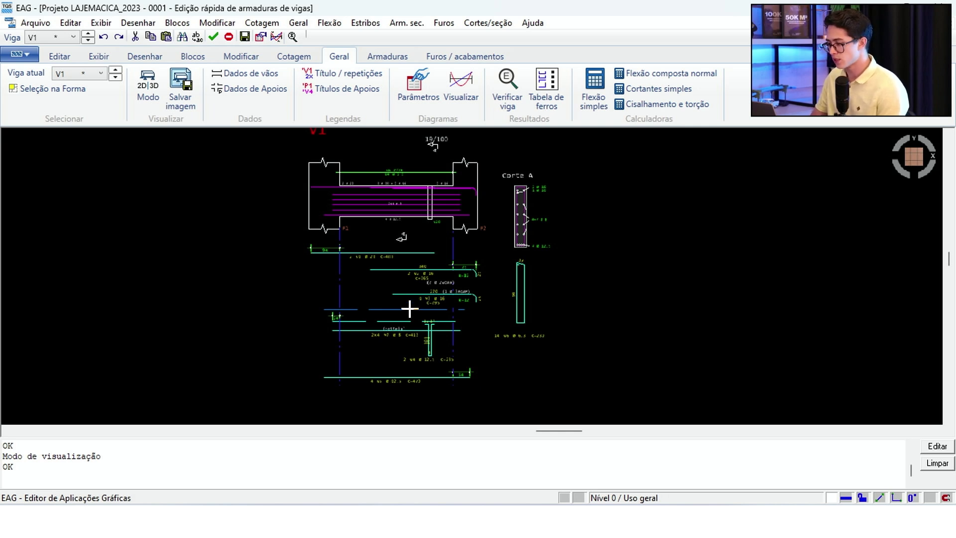
{"action": "scroll", "coordinate": [442, 284], "scroll_direction": "down", "scroll_amount": 1}
{"action": "scroll", "coordinate": [405, 273], "scroll_direction": "up", "scroll_amount": 1}
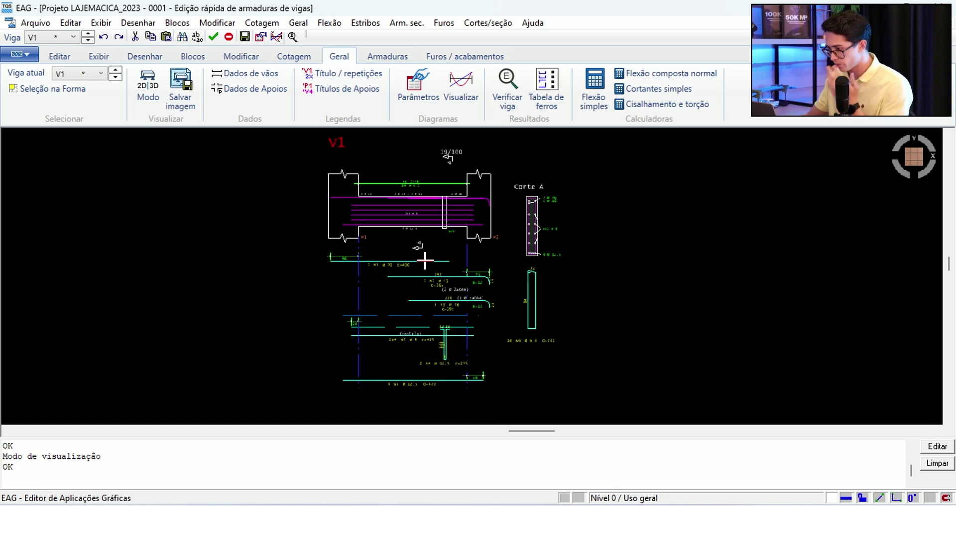
Examine beam V1's detailed negative bars N1, N2 and N3 between supports P1 and P2.
{"action": "left_click", "coordinate": [388, 56]}
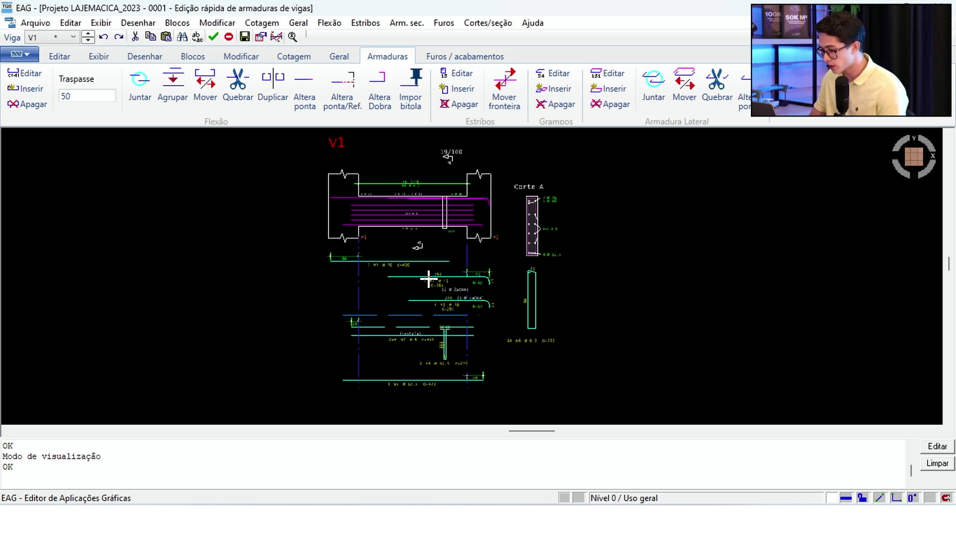
{"action": "scroll", "coordinate": [428, 276], "scroll_direction": "up", "scroll_amount": 1}
{"action": "scroll", "coordinate": [429, 275], "scroll_direction": "down", "scroll_amount": 3}
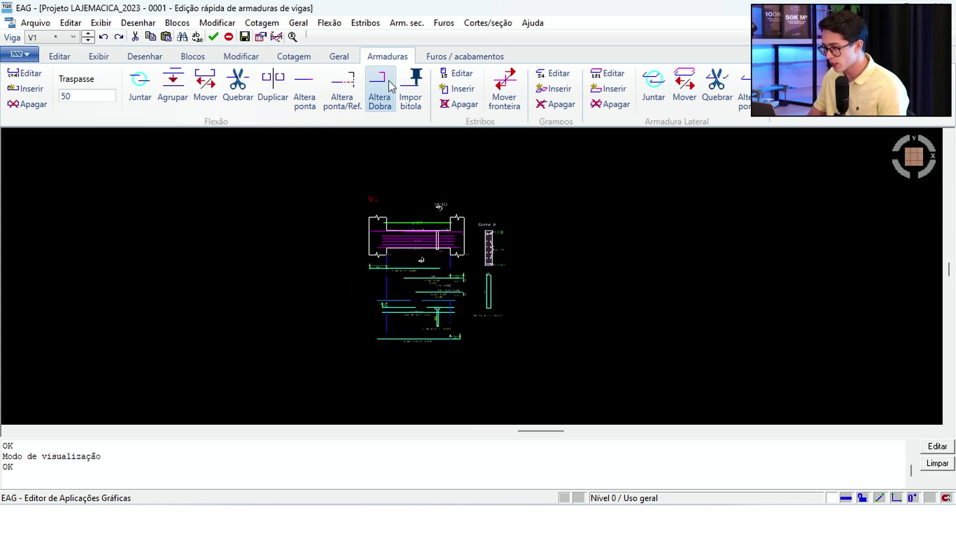
{"action": "scroll", "coordinate": [433, 260], "scroll_direction": "up", "scroll_amount": 1}
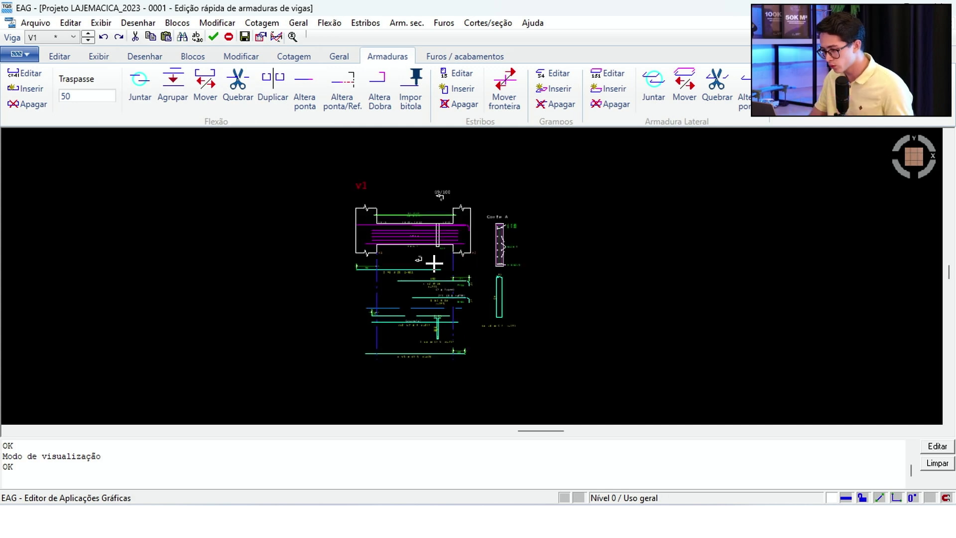
{"action": "scroll", "coordinate": [415, 287], "scroll_direction": "up", "scroll_amount": 1}
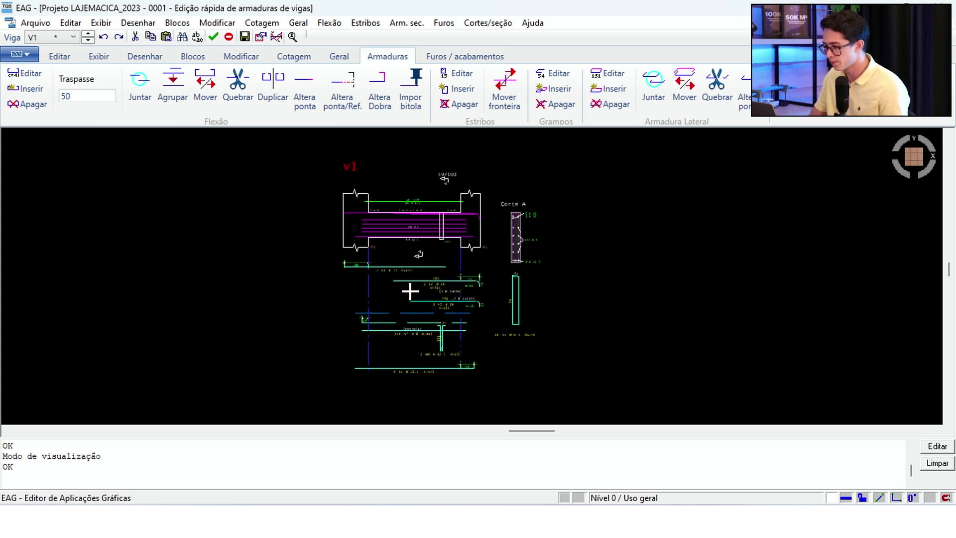
{"action": "scroll", "coordinate": [409, 291], "scroll_direction": "up", "scroll_amount": 4}
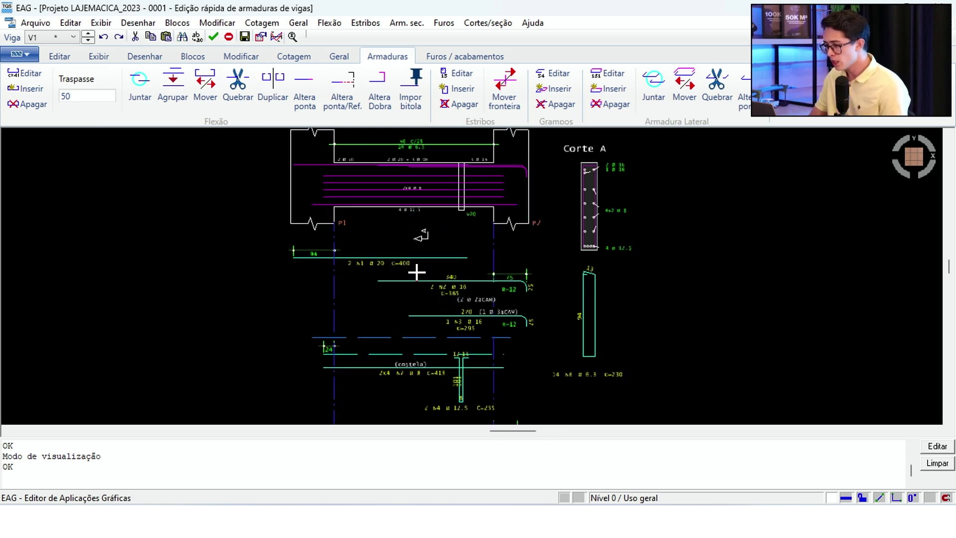
{"action": "scroll", "coordinate": [422, 253], "scroll_direction": "down", "scroll_amount": 1}
{"action": "scroll", "coordinate": [434, 251], "scroll_direction": "up", "scroll_amount": 2}
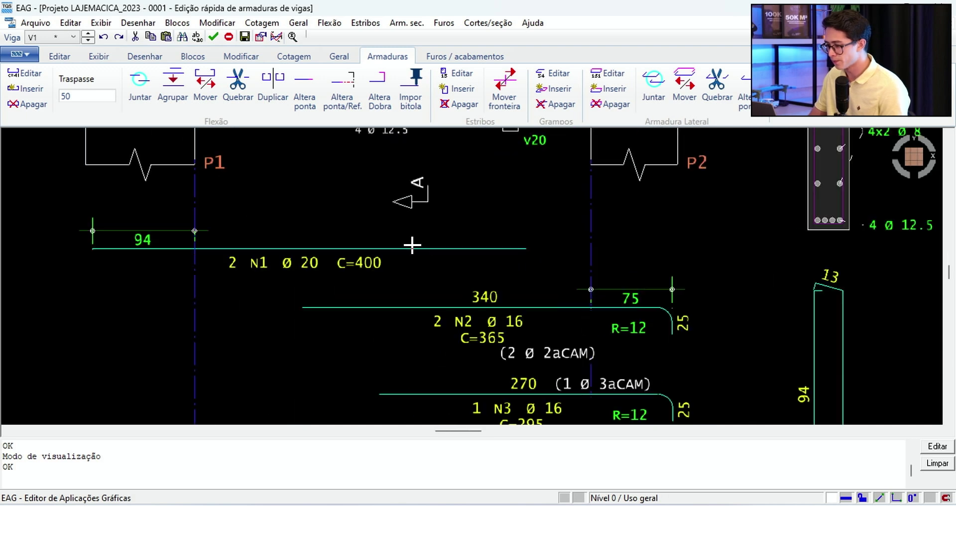
{"action": "scroll", "coordinate": [328, 244], "scroll_direction": "down", "scroll_amount": 2}
Try to open negative bar N1 for editing directly in the drawing.
{"action": "double_click", "coordinate": [320, 252]}
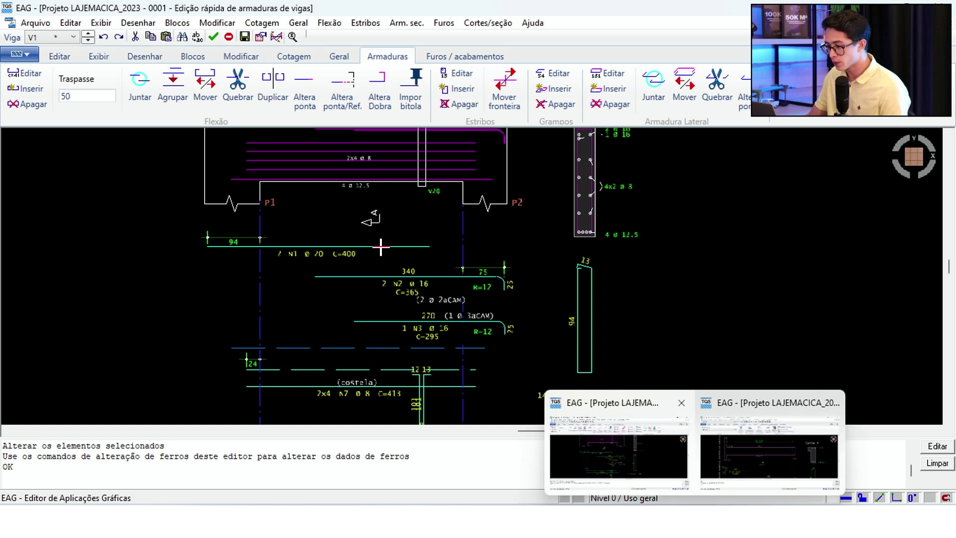
{"action": "scroll", "coordinate": [376, 241], "scroll_direction": "down", "scroll_amount": 2}
{"action": "scroll", "coordinate": [376, 242], "scroll_direction": "up", "scroll_amount": 1}
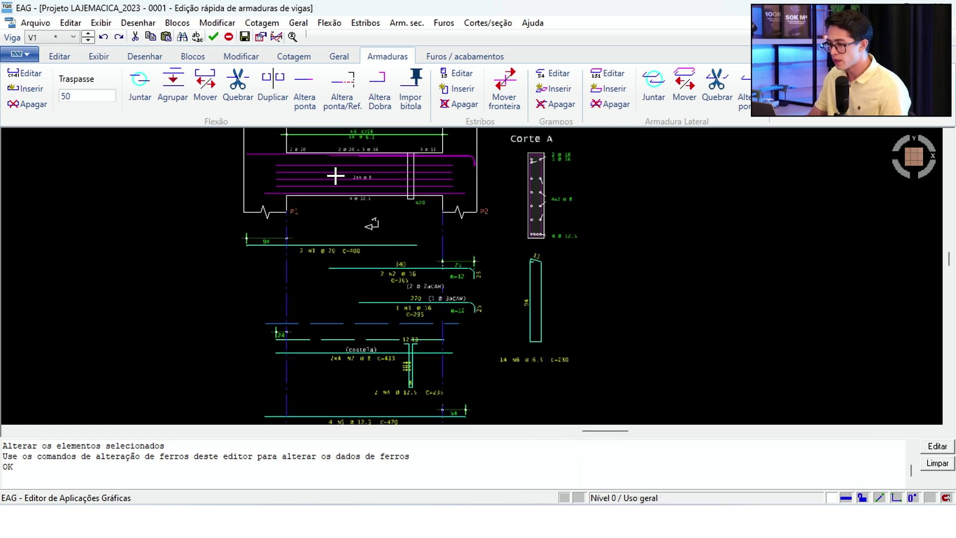
{"action": "left_click", "coordinate": [27, 88]}
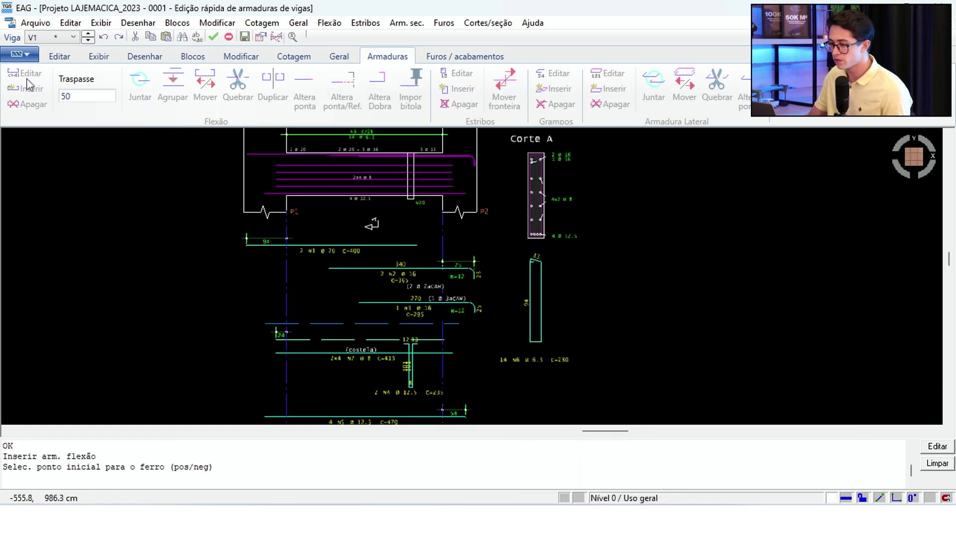
{"action": "key", "text": "Escape"}
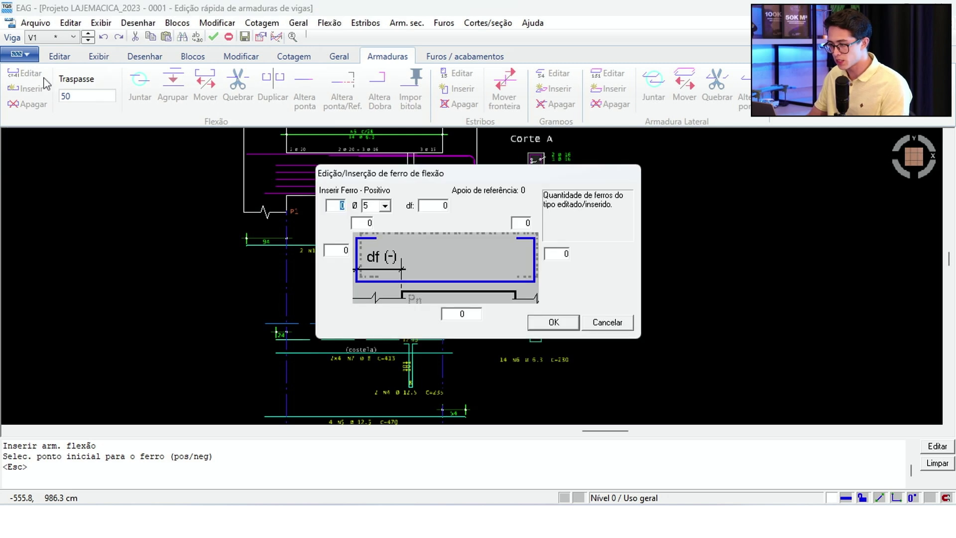
{"action": "key", "text": "Escape"}
Edit negative bar N1: diameter 12.5 mm, left bend 20 cm and straight length 420 cm.
{"action": "left_click", "coordinate": [26, 72]}
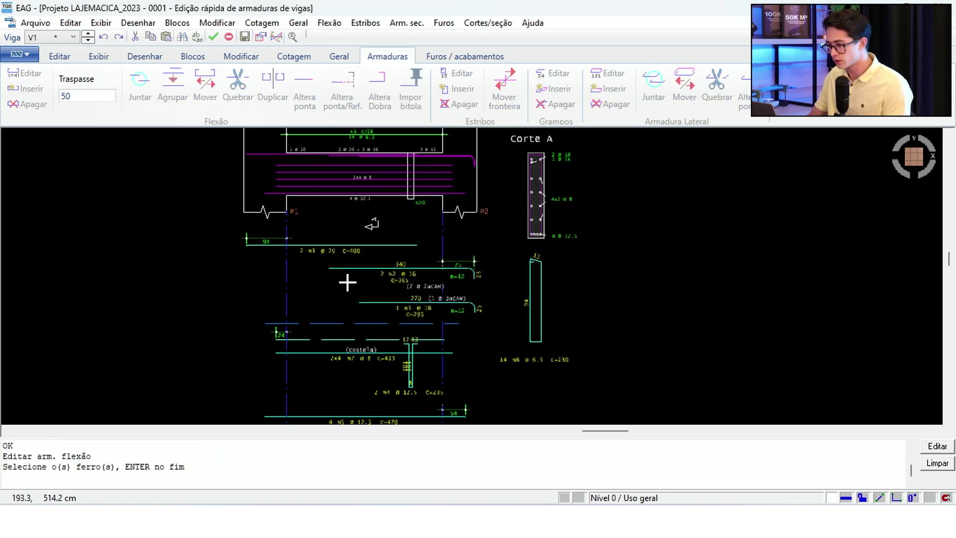
{"action": "left_click", "coordinate": [354, 244]}
{"action": "key", "text": "Return"}
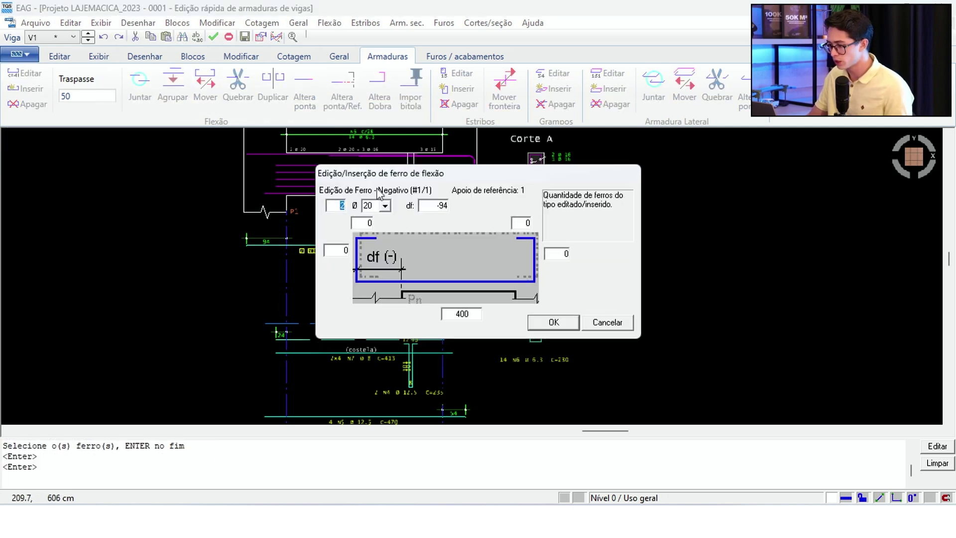
{"action": "left_click", "coordinate": [384, 206]}
{"action": "left_click", "coordinate": [381, 257]}
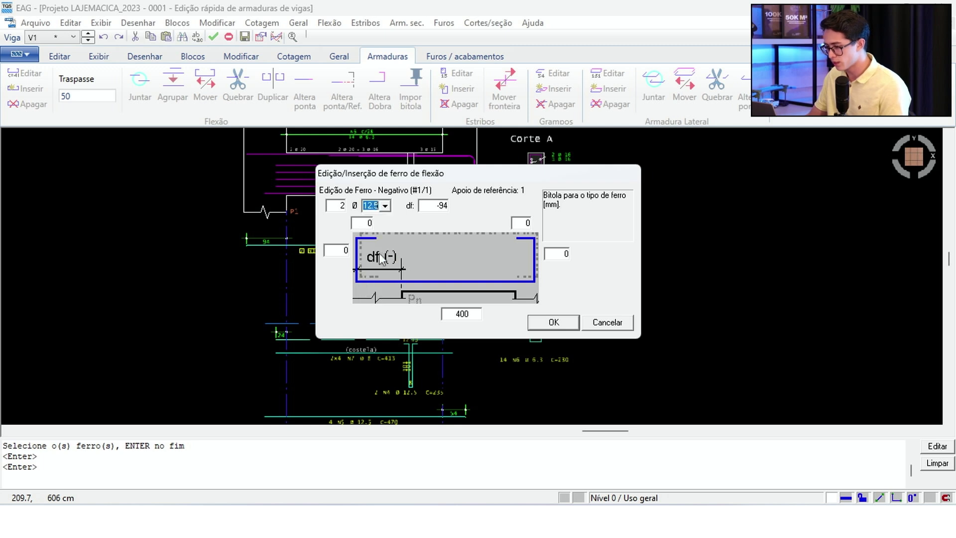
{"action": "left_click", "coordinate": [348, 250]}
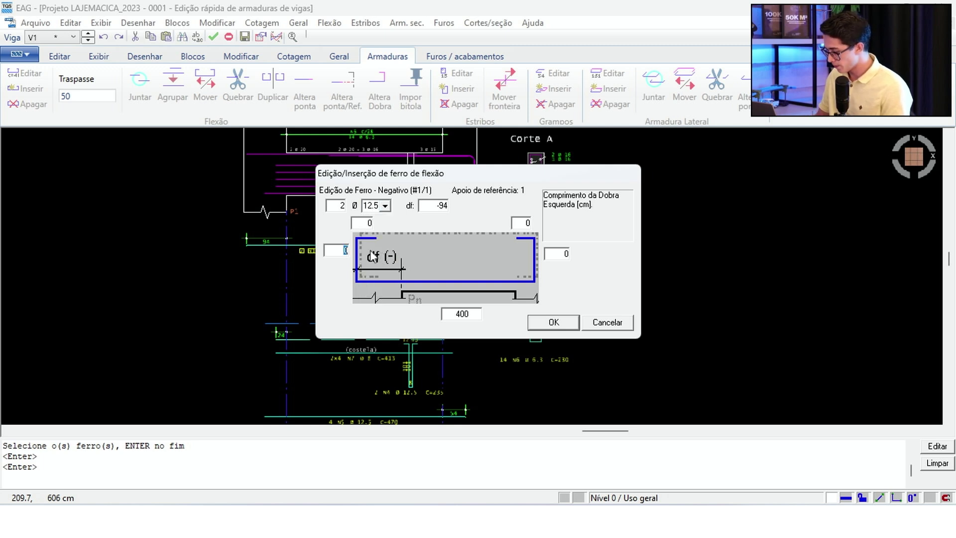
{"action": "double_click", "coordinate": [453, 314]}
{"action": "type", "text": "420"}
{"action": "left_click", "coordinate": [530, 321]}
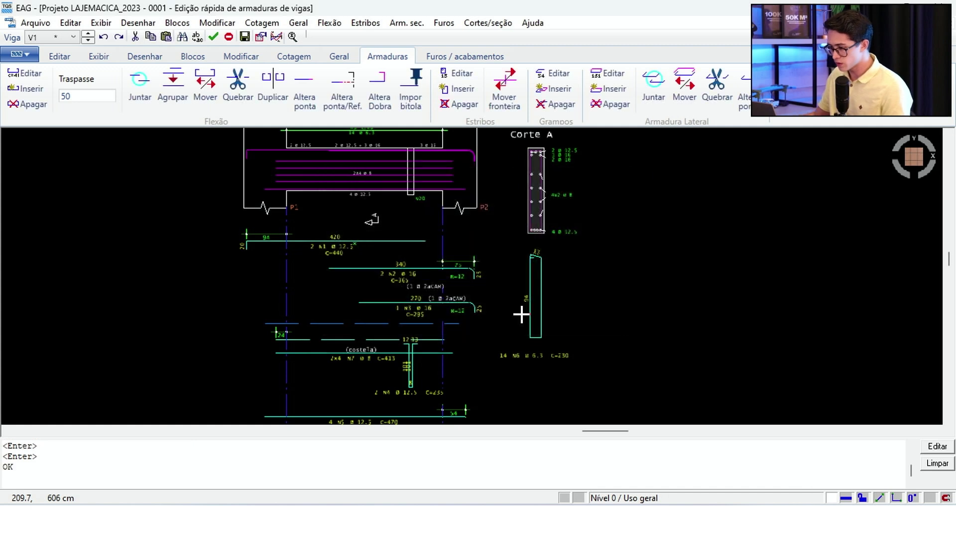
Turn on the display of beam V1's force diagrams and bring them into view.
{"action": "scroll", "coordinate": [356, 240], "scroll_direction": "up", "scroll_amount": 3}
{"action": "scroll", "coordinate": [357, 240], "scroll_direction": "down", "scroll_amount": 3}
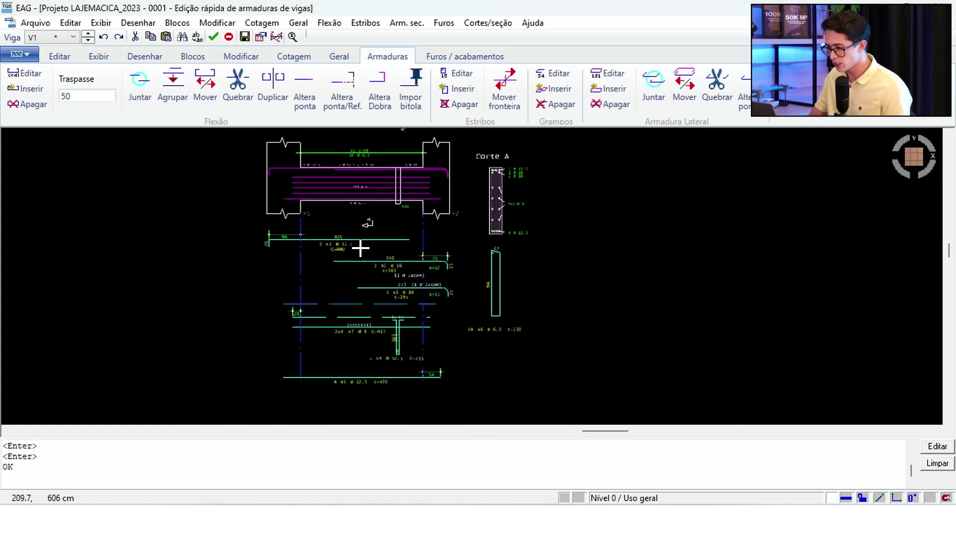
{"action": "scroll", "coordinate": [367, 244], "scroll_direction": "down", "scroll_amount": 1}
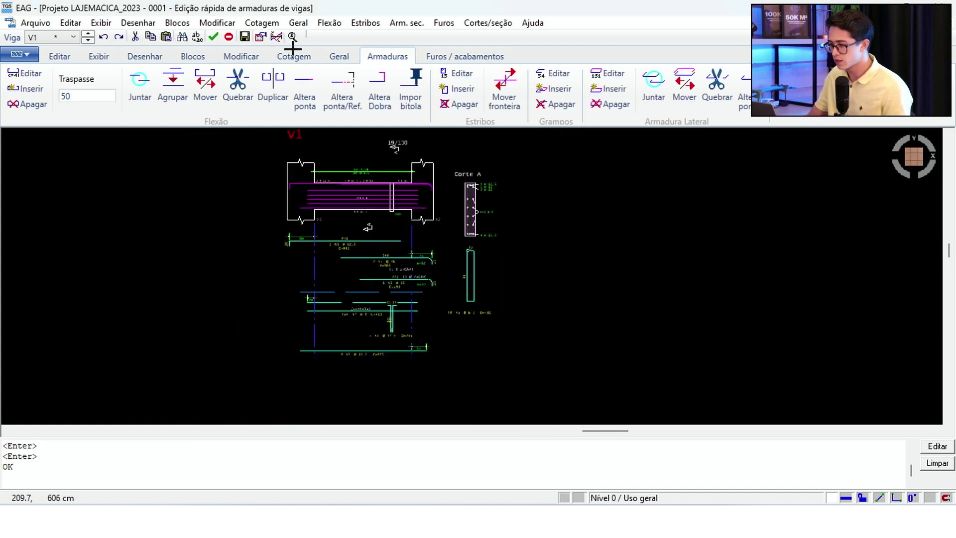
{"action": "left_click", "coordinate": [276, 37]}
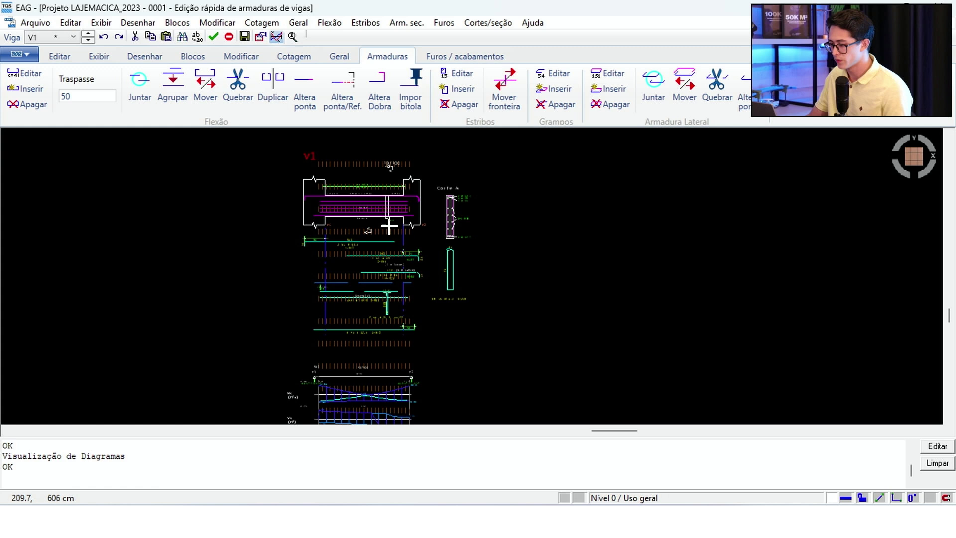
{"action": "scroll", "coordinate": [426, 206], "scroll_direction": "up", "scroll_amount": 4}
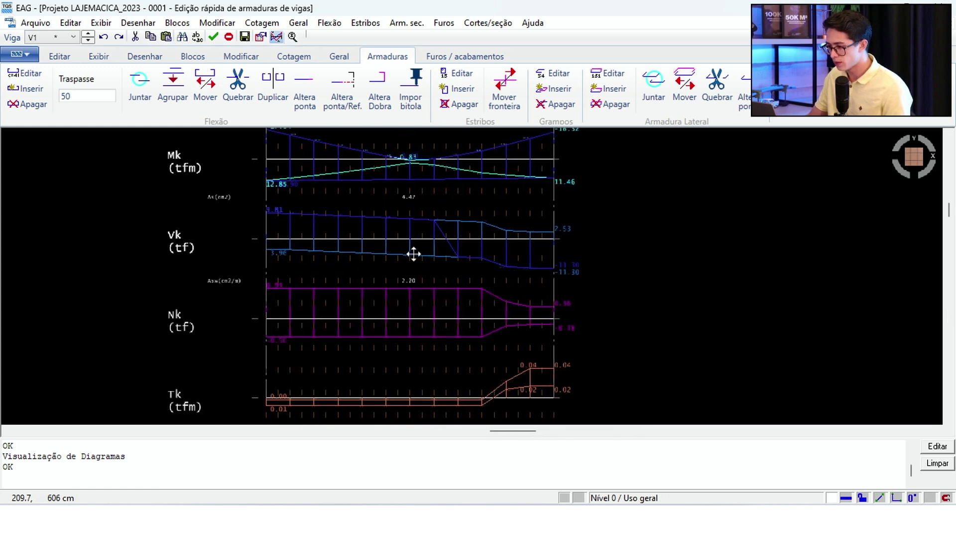
{"action": "scroll", "coordinate": [408, 259], "scroll_direction": "down", "scroll_amount": 3}
{"action": "scroll", "coordinate": [407, 219], "scroll_direction": "up", "scroll_amount": 1}
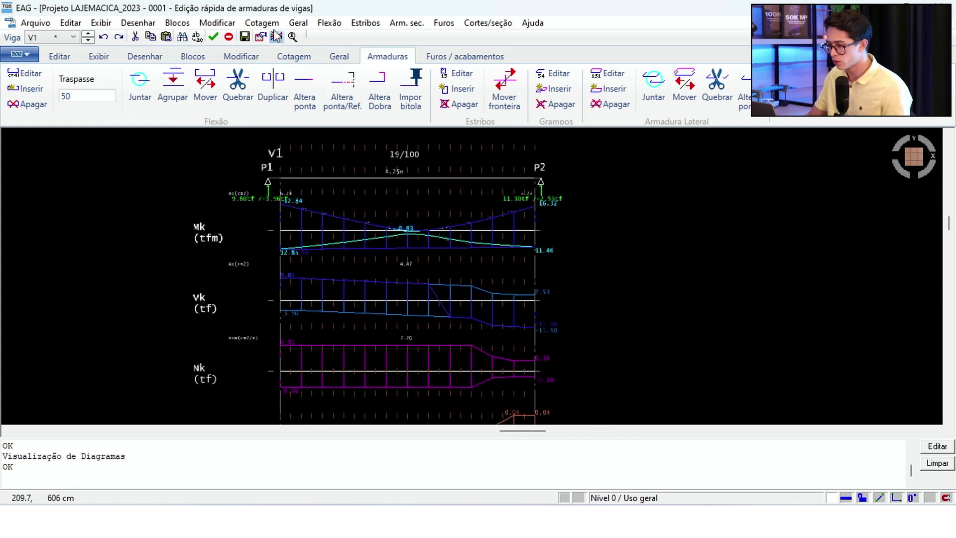
Examine V1's Mk and Vk diagrams, with the required As at P1, P2 and midspan and the required Asw.
{"action": "scroll", "coordinate": [376, 236], "scroll_direction": "up", "scroll_amount": 2}
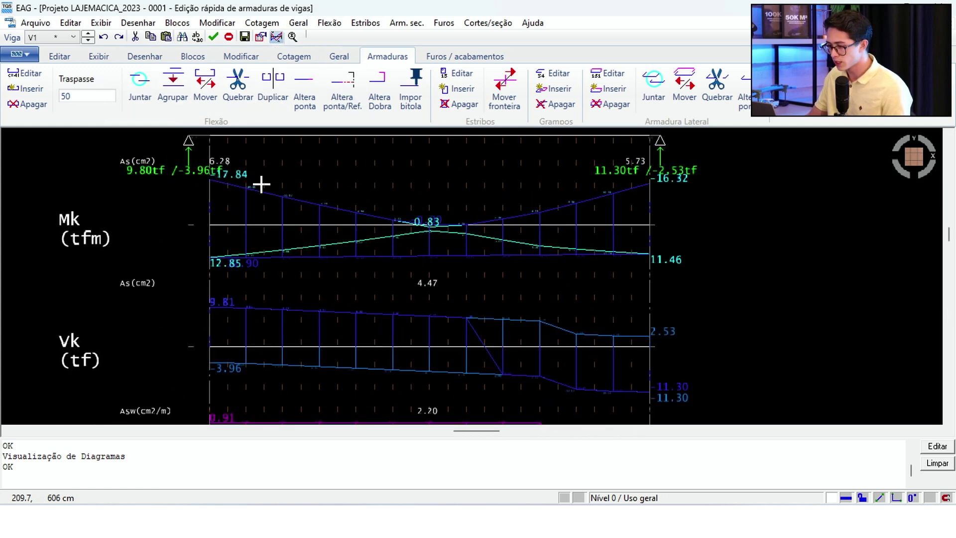
{"action": "scroll", "coordinate": [325, 271], "scroll_direction": "down", "scroll_amount": 2}
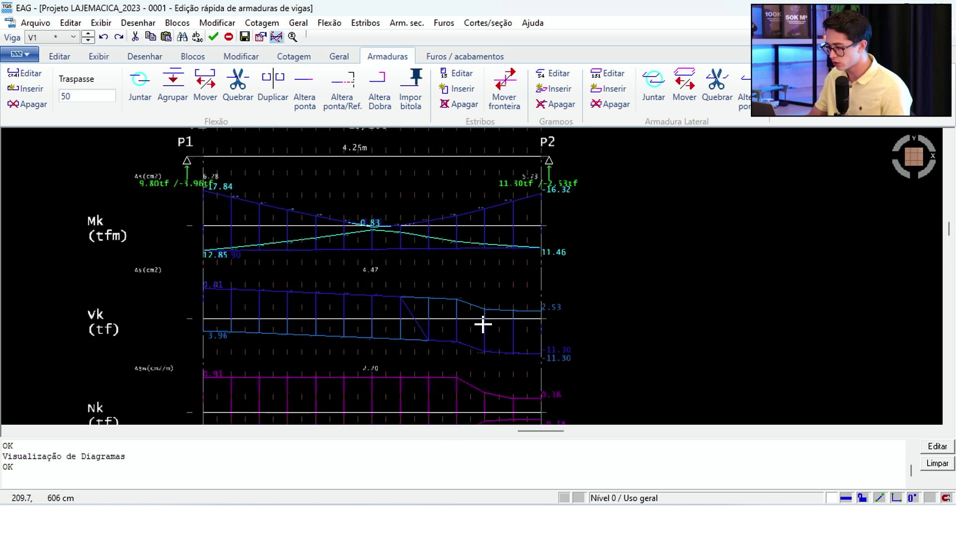
{"action": "scroll", "coordinate": [224, 176], "scroll_direction": "up", "scroll_amount": 2}
{"action": "scroll", "coordinate": [208, 189], "scroll_direction": "up", "scroll_amount": 1}
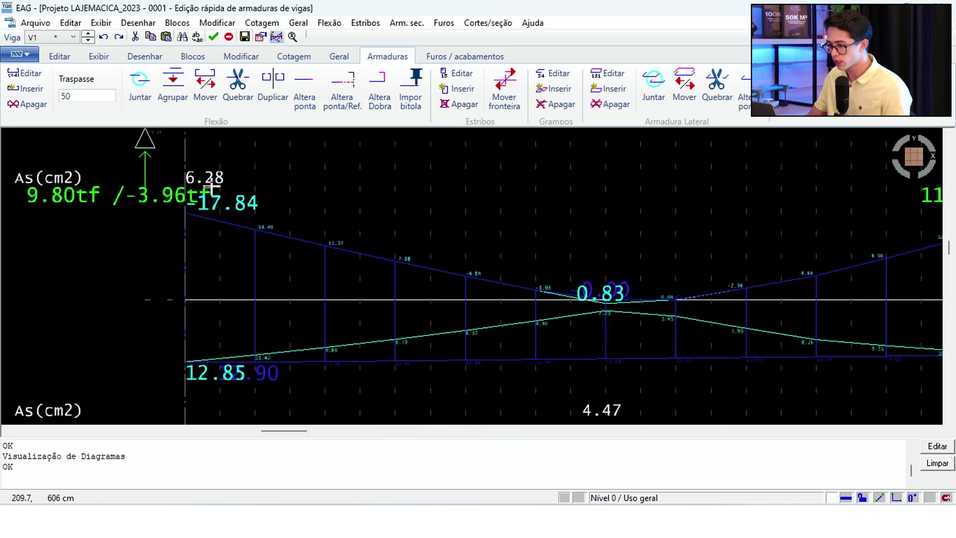
{"action": "scroll", "coordinate": [189, 186], "scroll_direction": "down", "scroll_amount": 2}
{"action": "scroll", "coordinate": [455, 333], "scroll_direction": "up", "scroll_amount": 1}
{"action": "scroll", "coordinate": [303, 267], "scroll_direction": "down", "scroll_amount": 2}
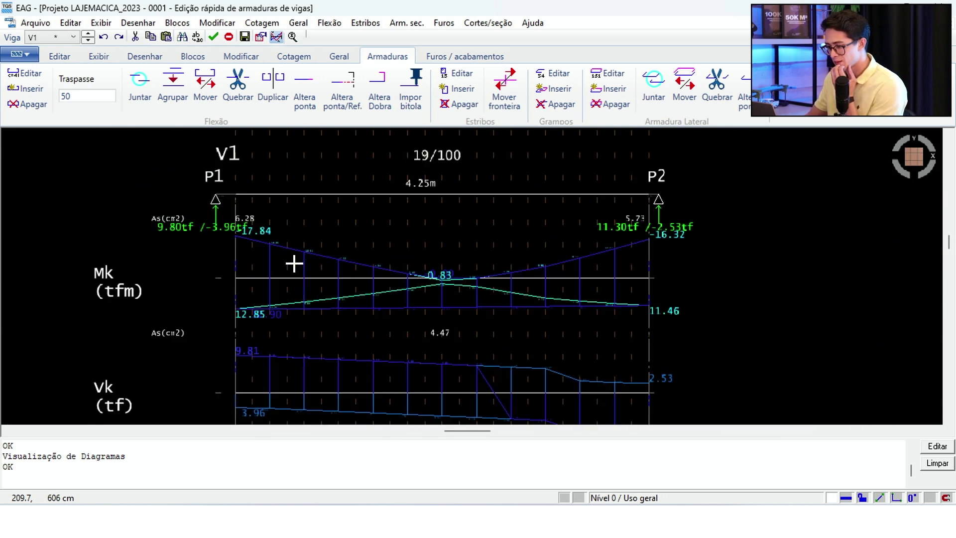
{"action": "scroll", "coordinate": [210, 213], "scroll_direction": "down", "scroll_amount": 1}
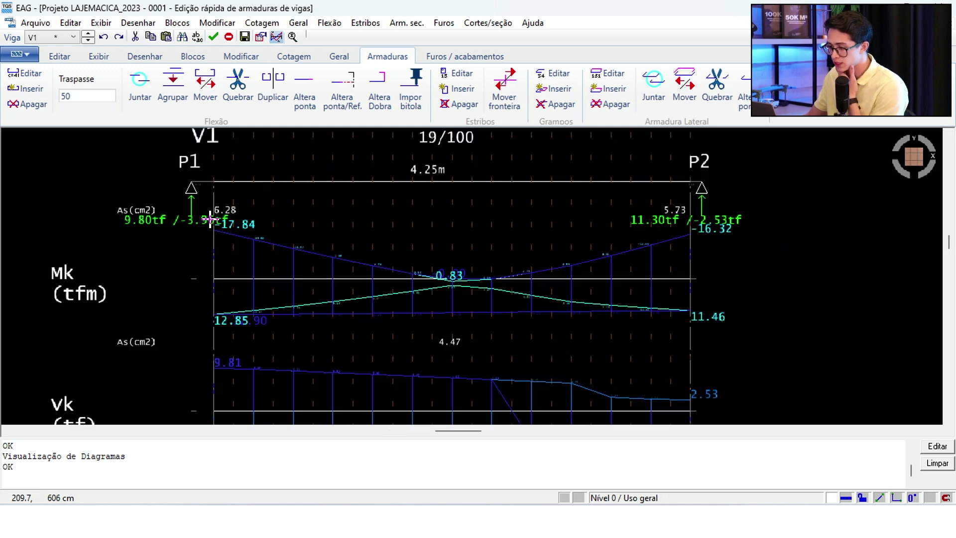
{"action": "scroll", "coordinate": [711, 230], "scroll_direction": "up", "scroll_amount": 1}
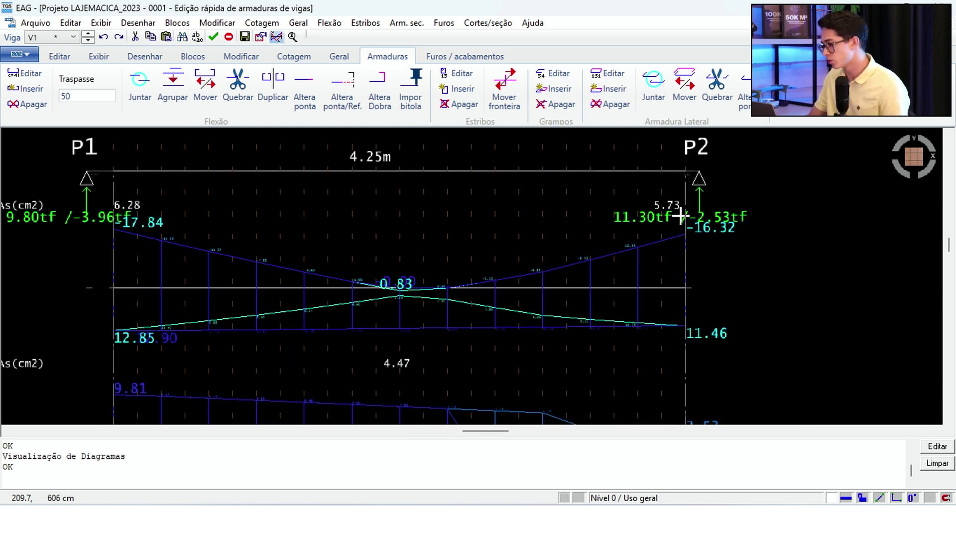
{"action": "scroll", "coordinate": [482, 320], "scroll_direction": "down", "scroll_amount": 2}
{"action": "scroll", "coordinate": [440, 319], "scroll_direction": "up", "scroll_amount": 2}
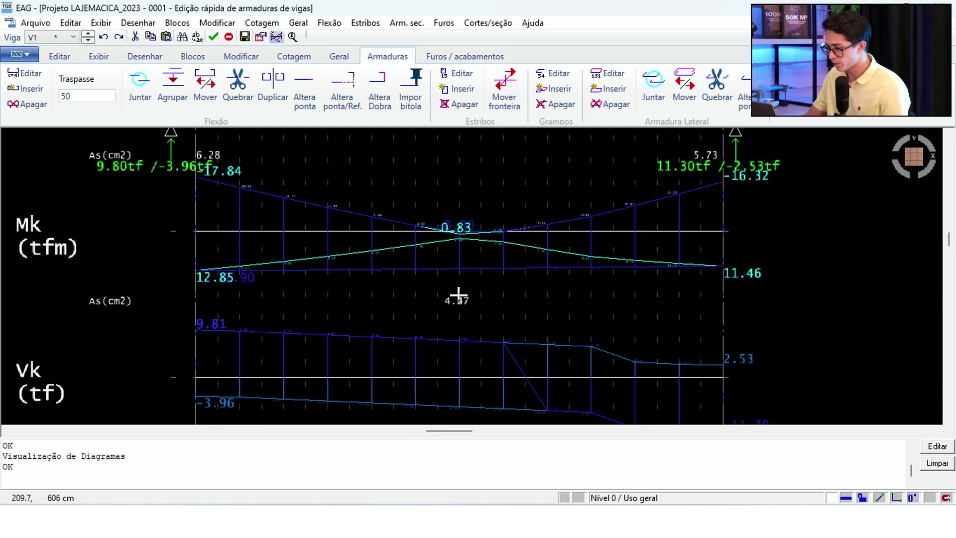
{"action": "scroll", "coordinate": [443, 284], "scroll_direction": "down", "scroll_amount": 3}
{"action": "scroll", "coordinate": [438, 300], "scroll_direction": "up", "scroll_amount": 1}
{"action": "scroll", "coordinate": [224, 241], "scroll_direction": "up", "scroll_amount": 1}
{"action": "scroll", "coordinate": [508, 282], "scroll_direction": "up", "scroll_amount": 1}
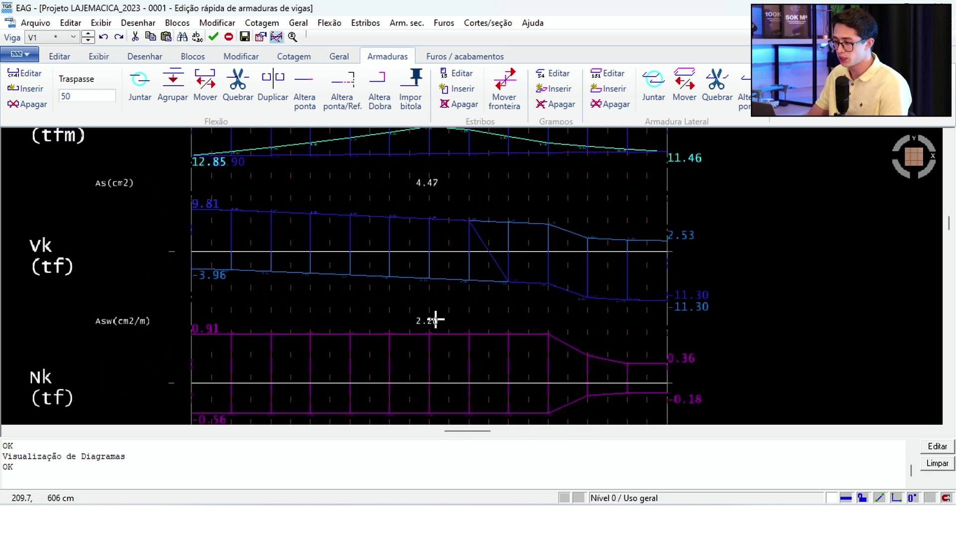
Set the diameter of negative bar N1 to 20 mm.
{"action": "scroll", "coordinate": [436, 319], "scroll_direction": "down", "scroll_amount": 3}
{"action": "scroll", "coordinate": [319, 257], "scroll_direction": "down", "scroll_amount": 1}
{"action": "scroll", "coordinate": [318, 257], "scroll_direction": "down", "scroll_amount": 2}
{"action": "scroll", "coordinate": [382, 225], "scroll_direction": "up", "scroll_amount": 5}
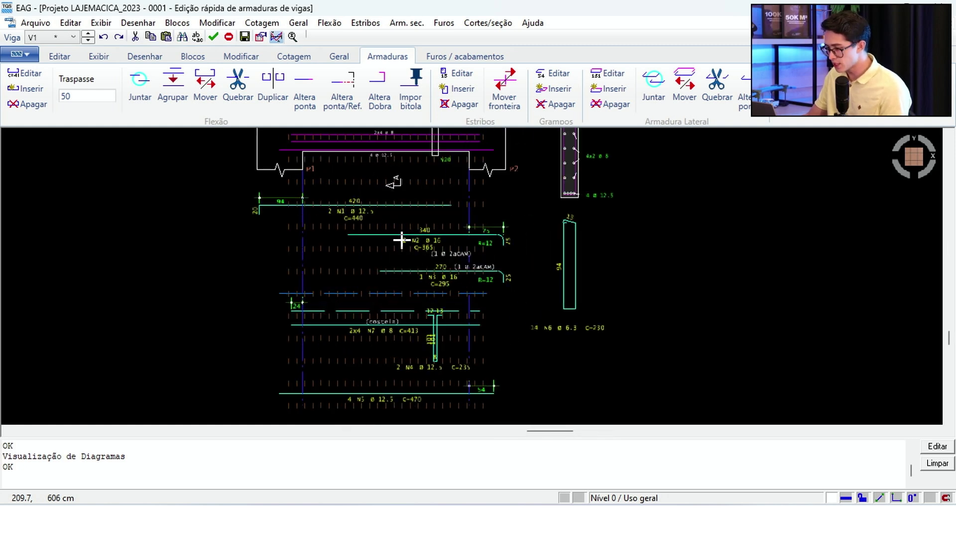
{"action": "scroll", "coordinate": [401, 240], "scroll_direction": "up", "scroll_amount": 2}
{"action": "left_click", "coordinate": [24, 74]}
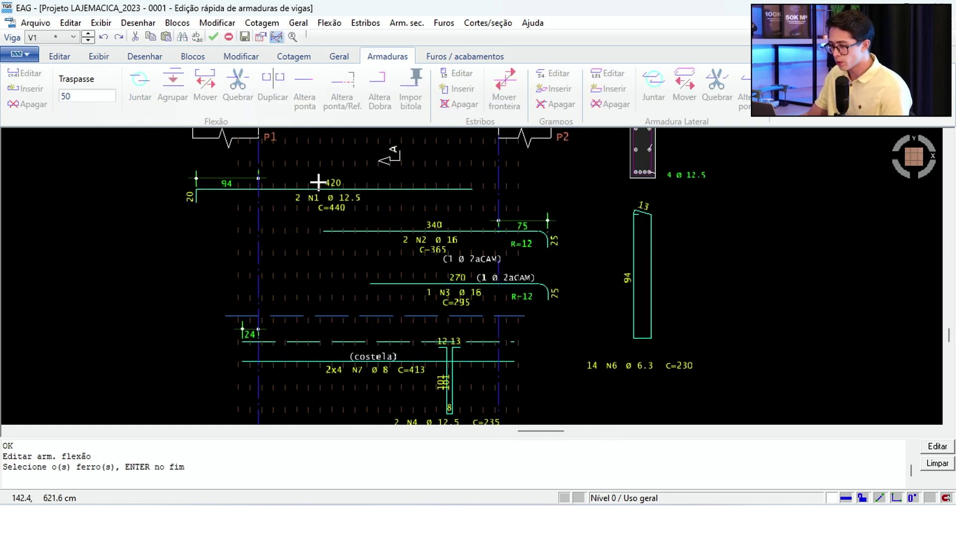
{"action": "left_click", "coordinate": [315, 185]}
{"action": "key", "text": "Return"}
{"action": "left_click", "coordinate": [385, 205]}
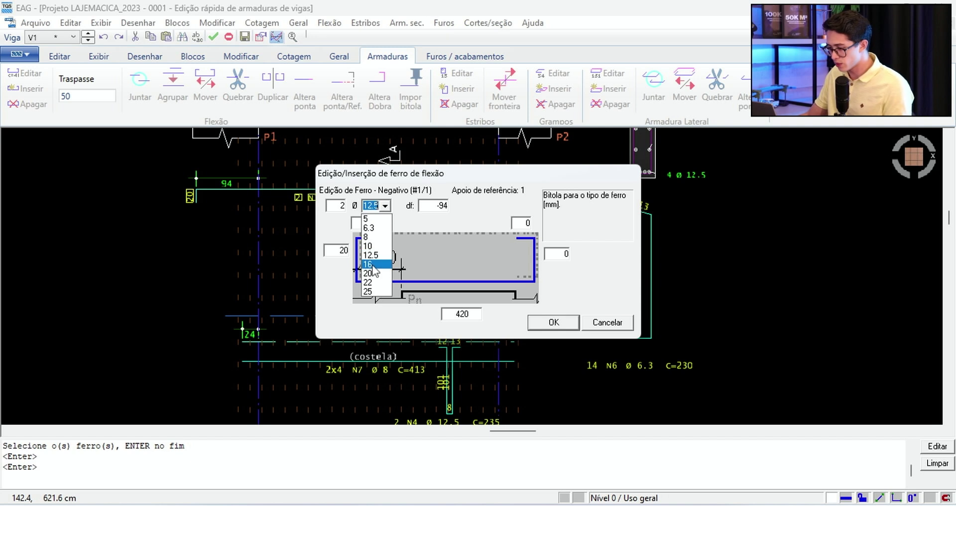
{"action": "left_click", "coordinate": [373, 282]}
{"action": "left_click", "coordinate": [553, 322]}
Stretch negative bar N1 past P2 by about 113.7 cm, ending in line with the outer end of bar N2.
{"action": "scroll", "coordinate": [458, 271], "scroll_direction": "up", "scroll_amount": 2}
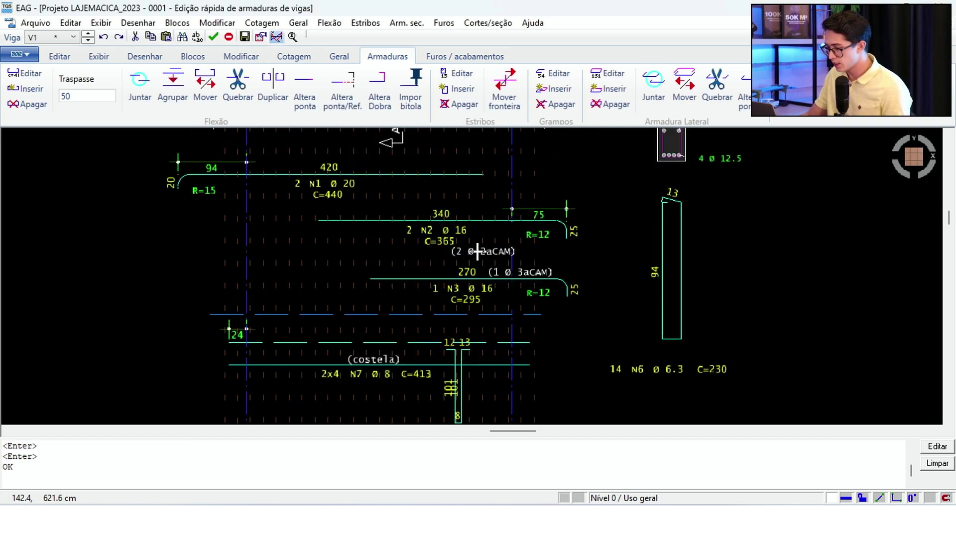
{"action": "scroll", "coordinate": [463, 272], "scroll_direction": "down", "scroll_amount": 2}
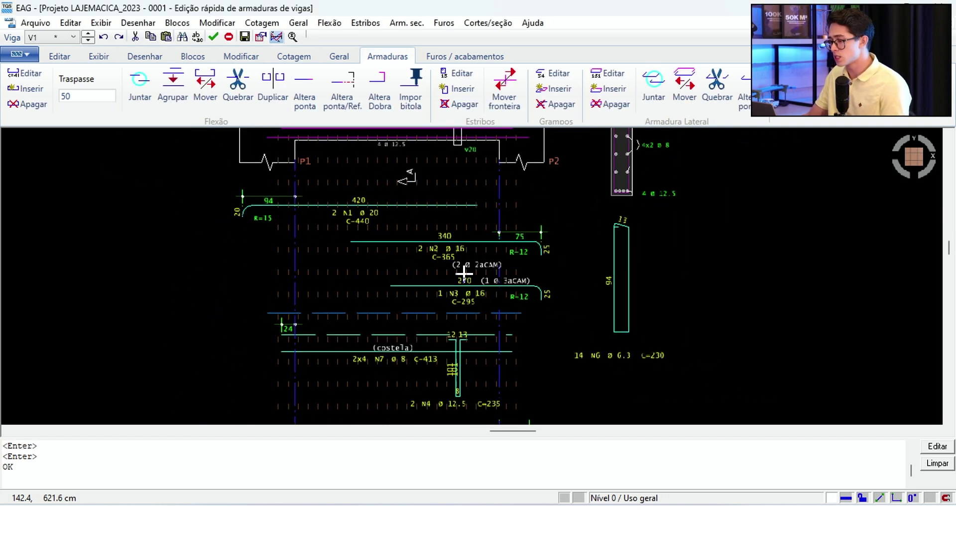
{"action": "scroll", "coordinate": [423, 256], "scroll_direction": "up", "scroll_amount": 1}
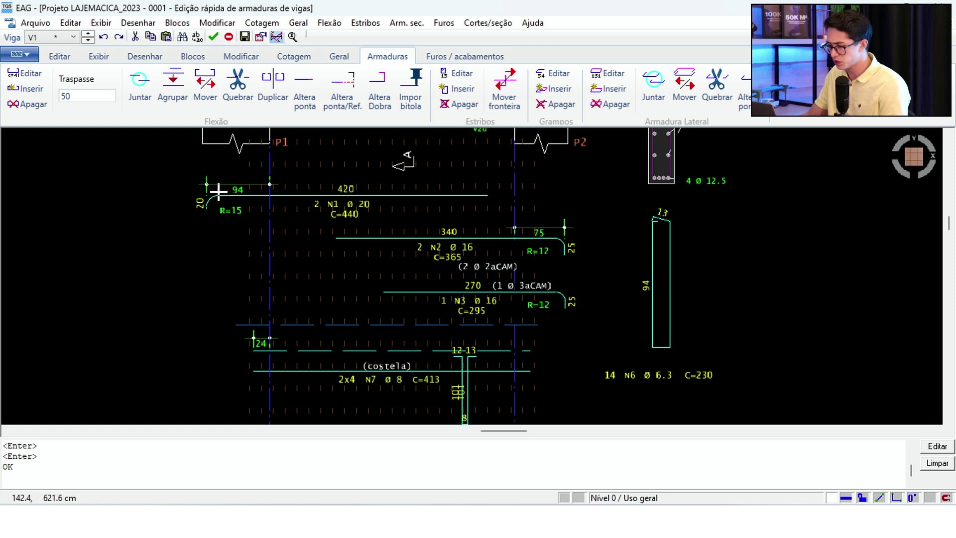
{"action": "left_click", "coordinate": [313, 89]}
{"action": "left_click", "coordinate": [479, 198]}
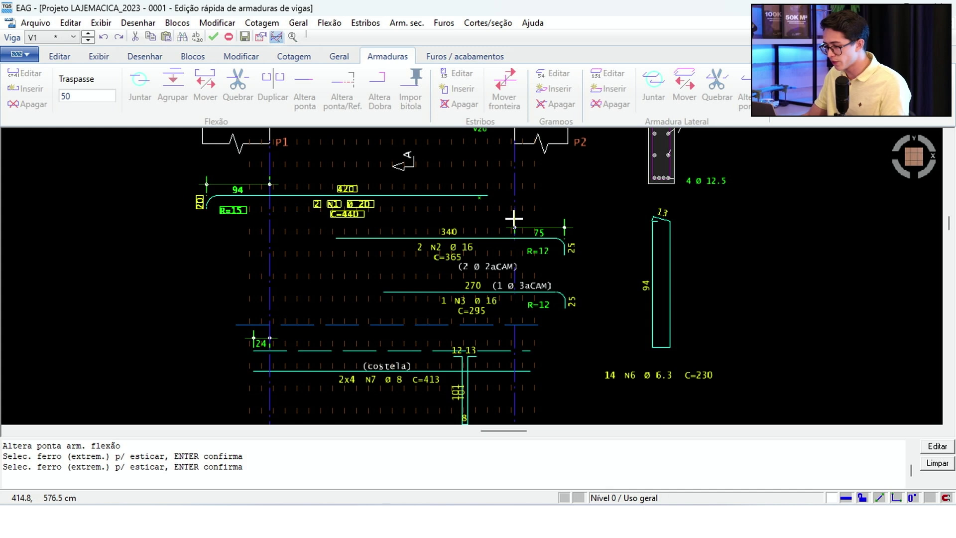
{"action": "key", "text": "Return"}
{"action": "key", "text": "Return"}
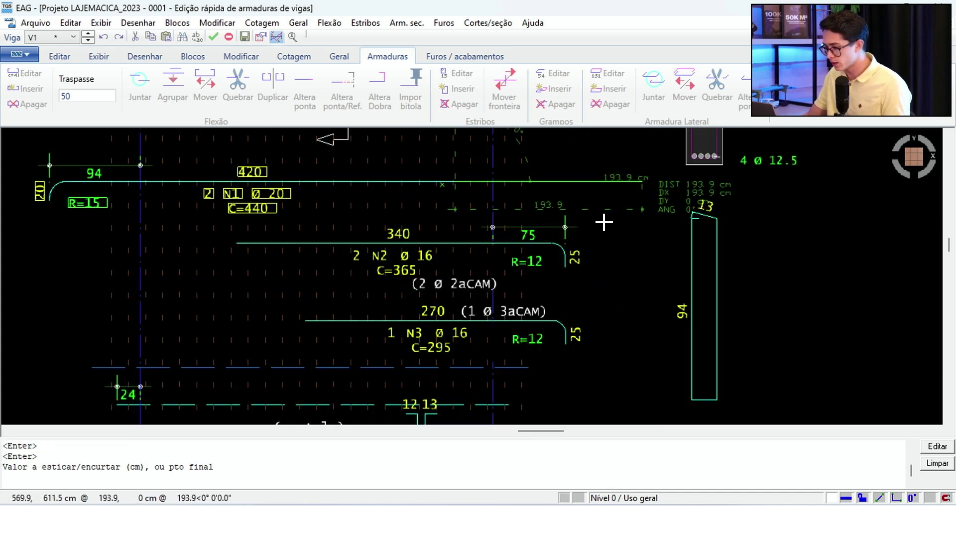
{"action": "scroll", "coordinate": [567, 229], "scroll_direction": "up", "scroll_amount": 2}
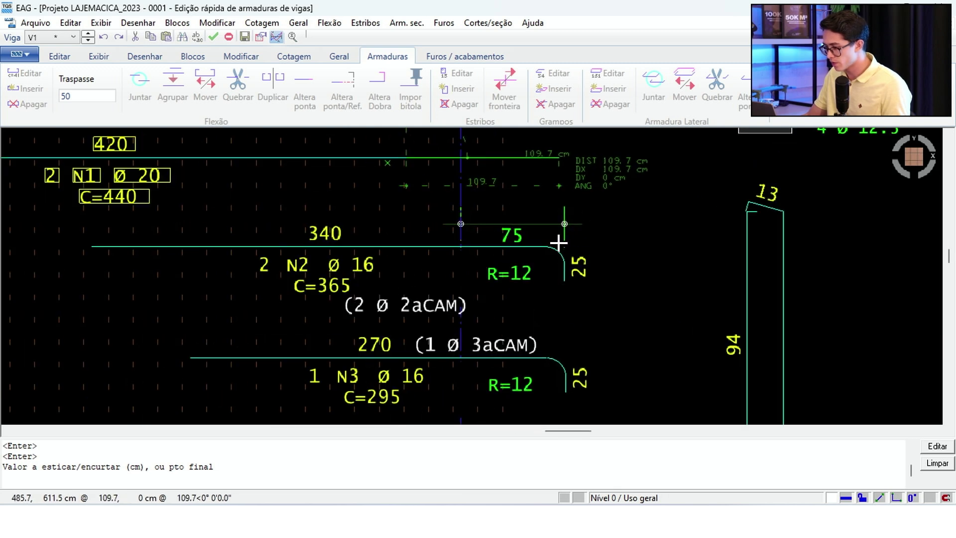
{"action": "left_click", "coordinate": [563, 242]}
{"action": "scroll", "coordinate": [567, 219], "scroll_direction": "down", "scroll_amount": 2}
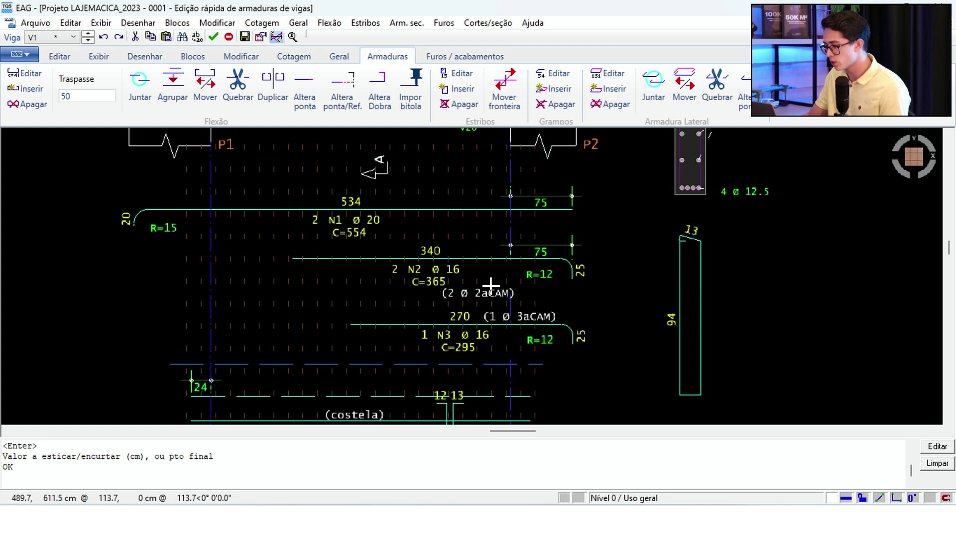
Delete negative bars N2 (2 Ø 16) and N3 (1 Ø 16) at support P2.
{"action": "left_click", "coordinate": [28, 104]}
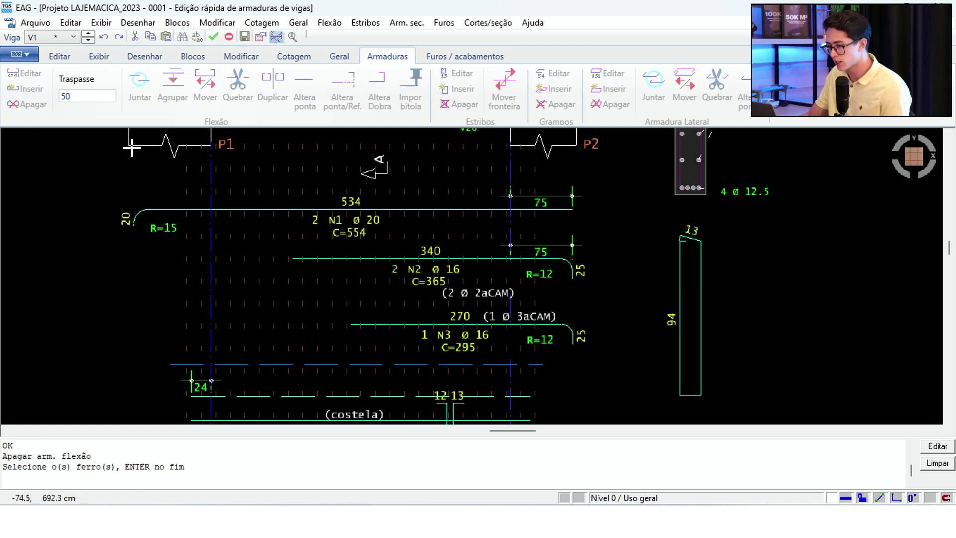
{"action": "left_click", "coordinate": [443, 265]}
{"action": "left_click", "coordinate": [477, 324]}
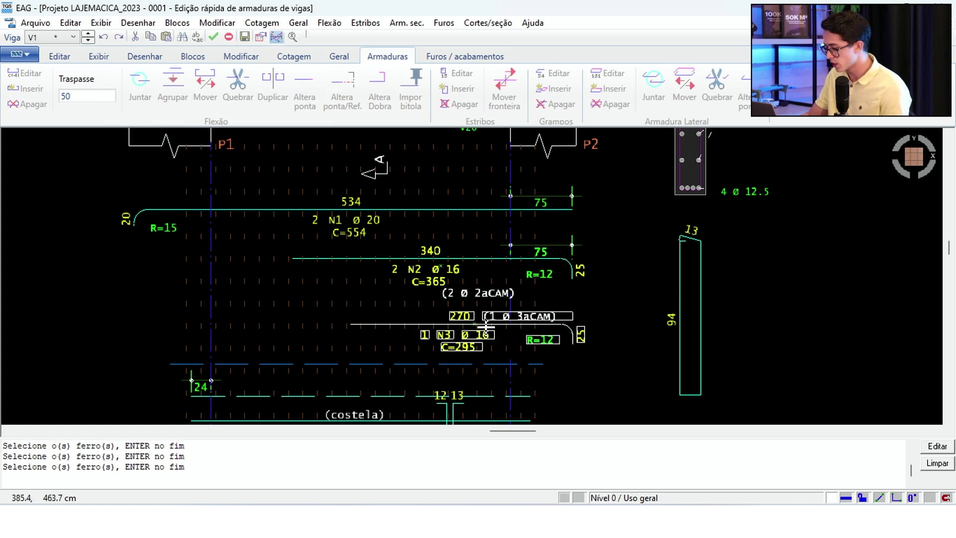
{"action": "key", "text": "Return"}
{"action": "key", "text": "Return"}
{"action": "scroll", "coordinate": [457, 269], "scroll_direction": "down", "scroll_amount": 4}
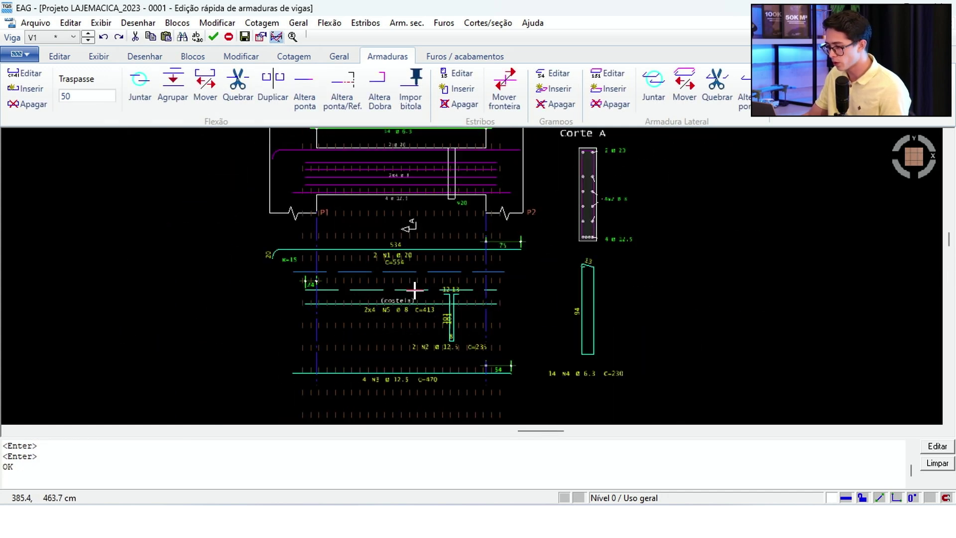
{"action": "scroll", "coordinate": [414, 290], "scroll_direction": "up", "scroll_amount": 1}
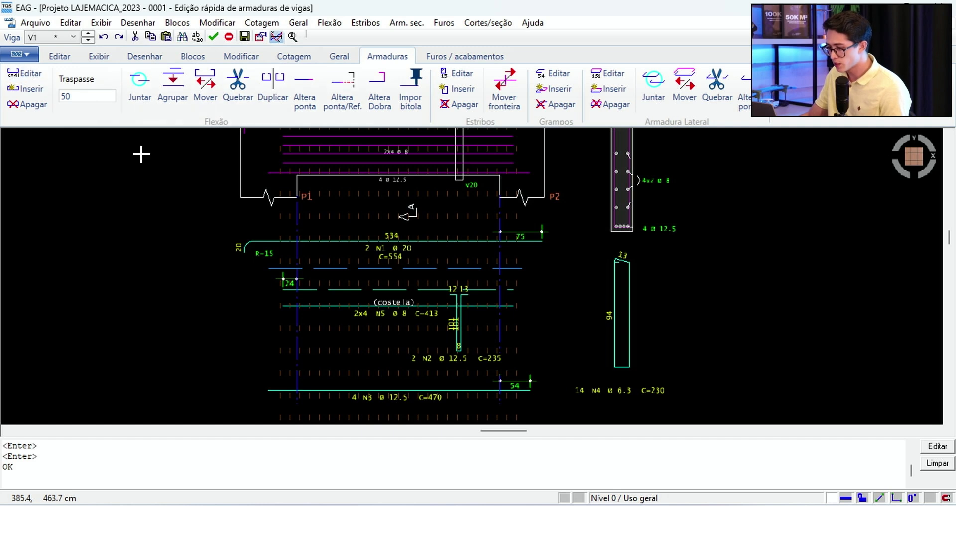
Edit negative bar N1 to add a 20 cm bend at its P2 end.
{"action": "left_click", "coordinate": [25, 73]}
{"action": "left_click", "coordinate": [378, 245]}
{"action": "key", "text": "Return"}
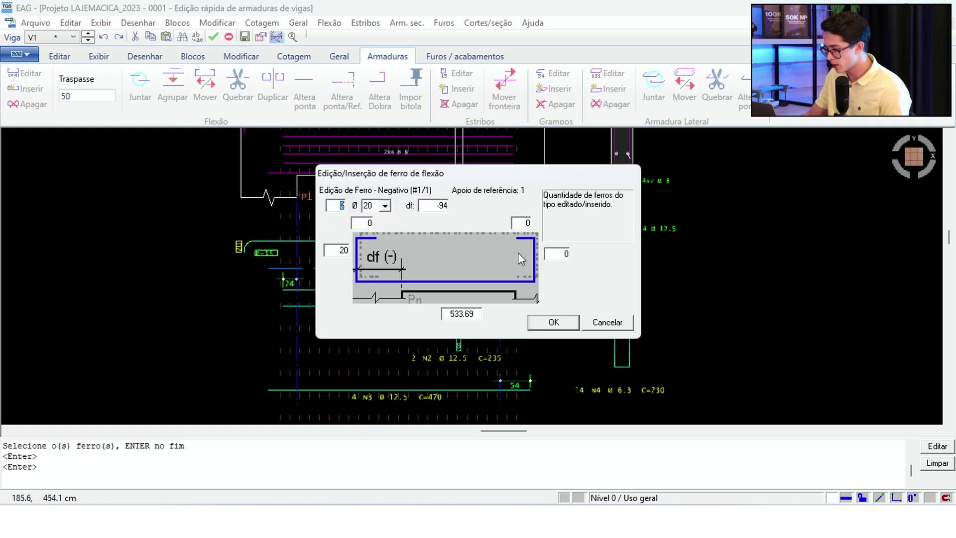
{"action": "key", "text": "Return"}
{"action": "scroll", "coordinate": [291, 253], "scroll_direction": "up", "scroll_amount": 3}
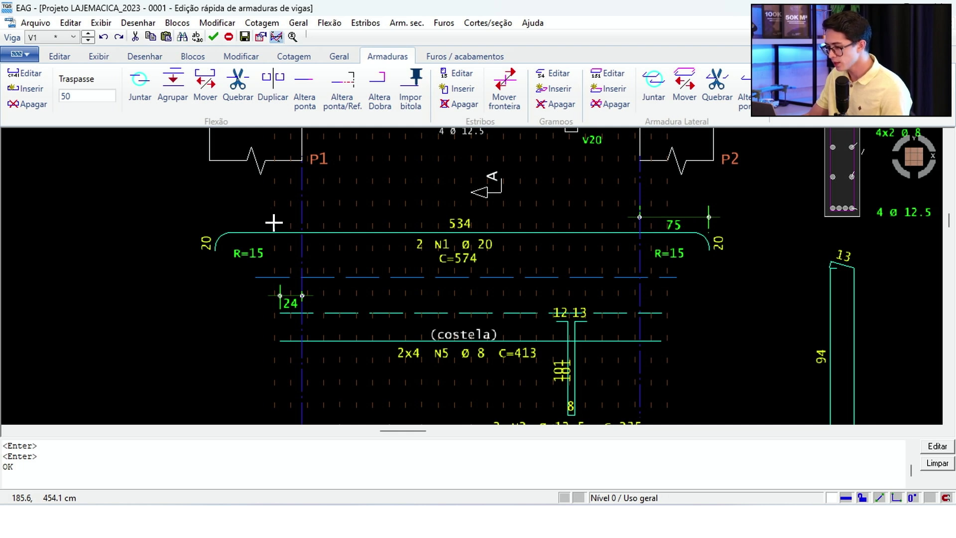
{"action": "scroll", "coordinate": [273, 222], "scroll_direction": "down", "scroll_amount": 3}
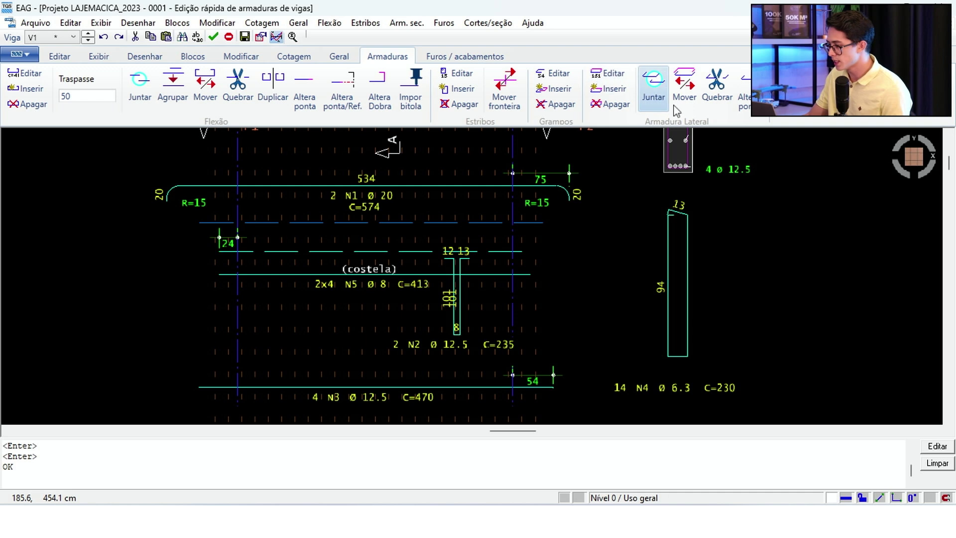
{"action": "left_click", "coordinate": [608, 73]}
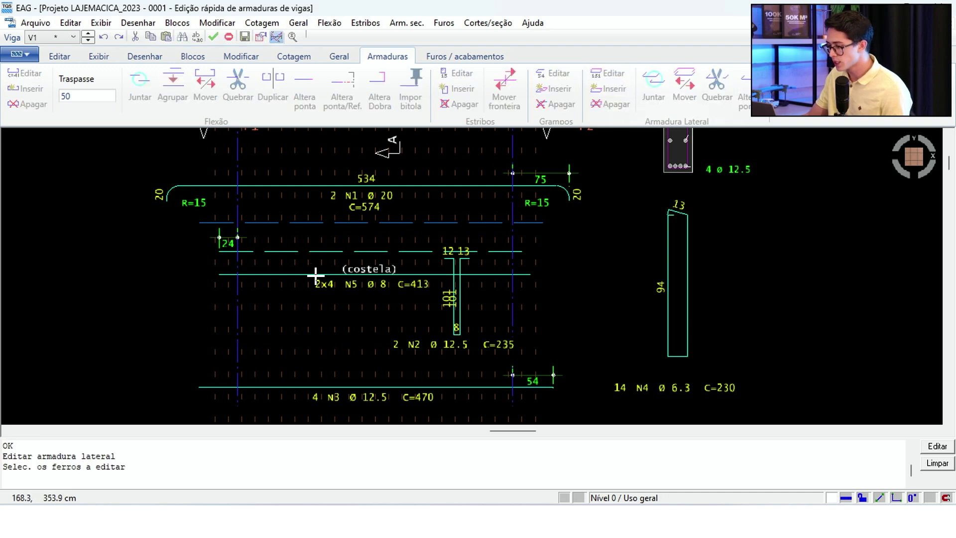
{"action": "left_click", "coordinate": [345, 280]}
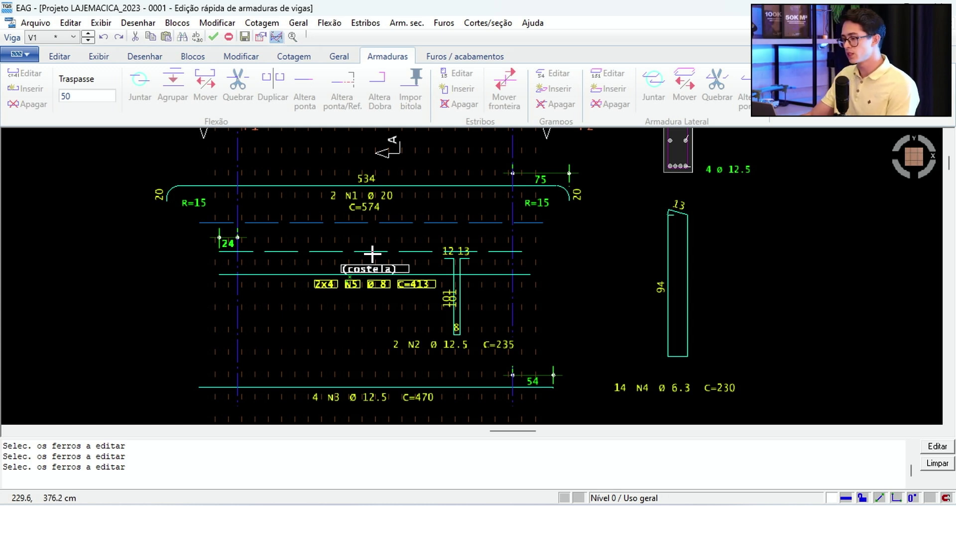
{"action": "key", "text": "Return"}
{"action": "key", "text": "Return"}
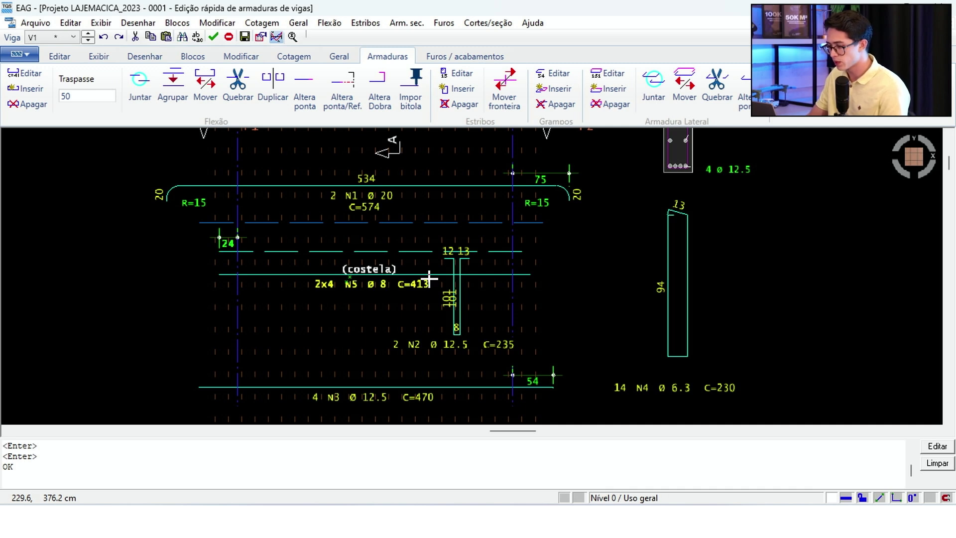
Edit side reinforcement N5 to 3 bars per face with a 10 mm diameter.
{"action": "scroll", "coordinate": [503, 257], "scroll_direction": "down", "scroll_amount": 2}
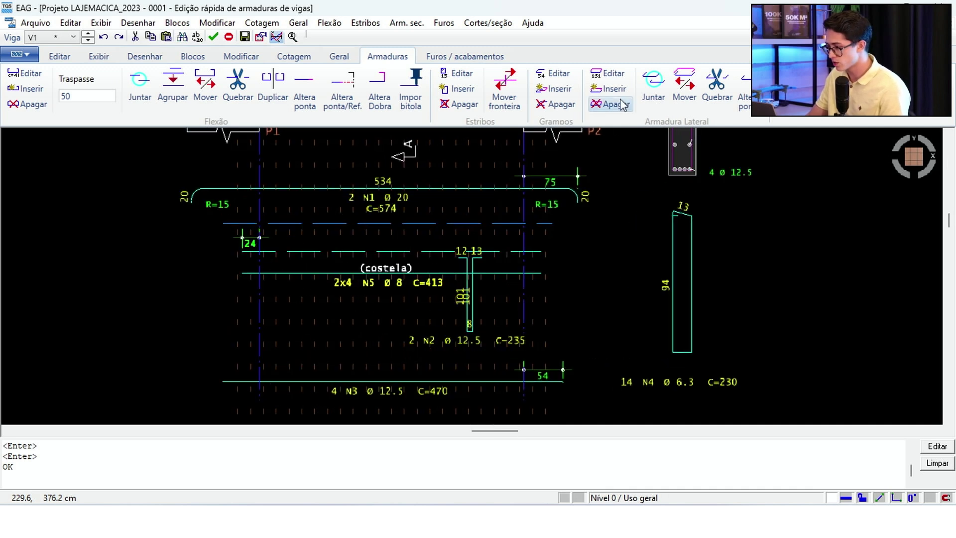
{"action": "left_click", "coordinate": [608, 74]}
{"action": "left_click", "coordinate": [377, 273]}
{"action": "key", "text": "Return"}
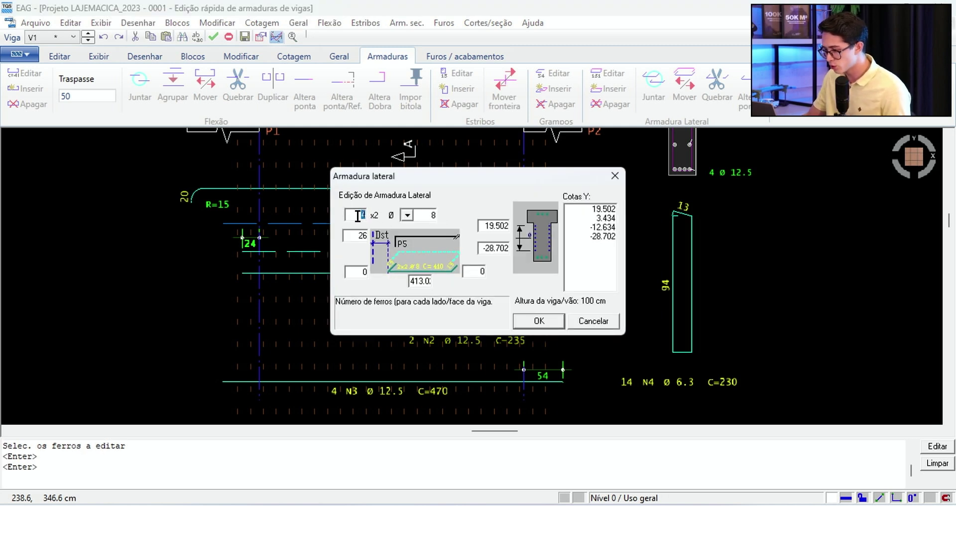
{"action": "left_click", "coordinate": [430, 217]}
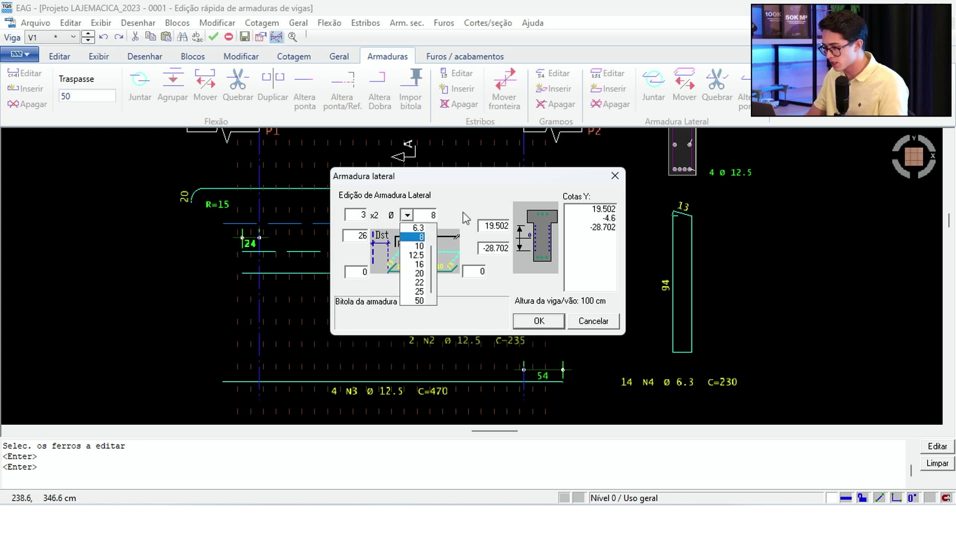
{"action": "left_click", "coordinate": [419, 246]}
{"action": "left_click", "coordinate": [528, 321]}
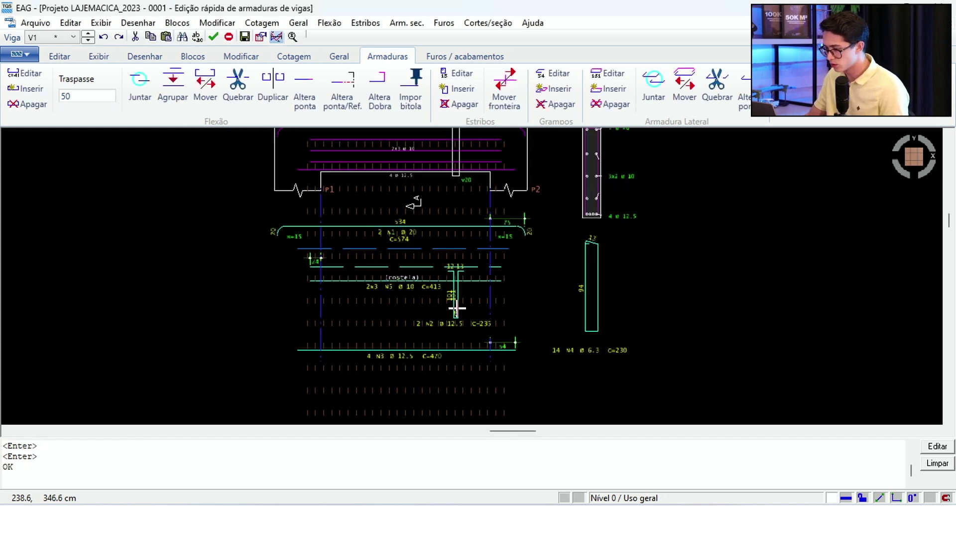
Inspect the side bars in section Corte A and undo the last side reinforcement edit.
{"action": "scroll", "coordinate": [426, 288], "scroll_direction": "down", "scroll_amount": 3}
{"action": "scroll", "coordinate": [493, 264], "scroll_direction": "up", "scroll_amount": 5}
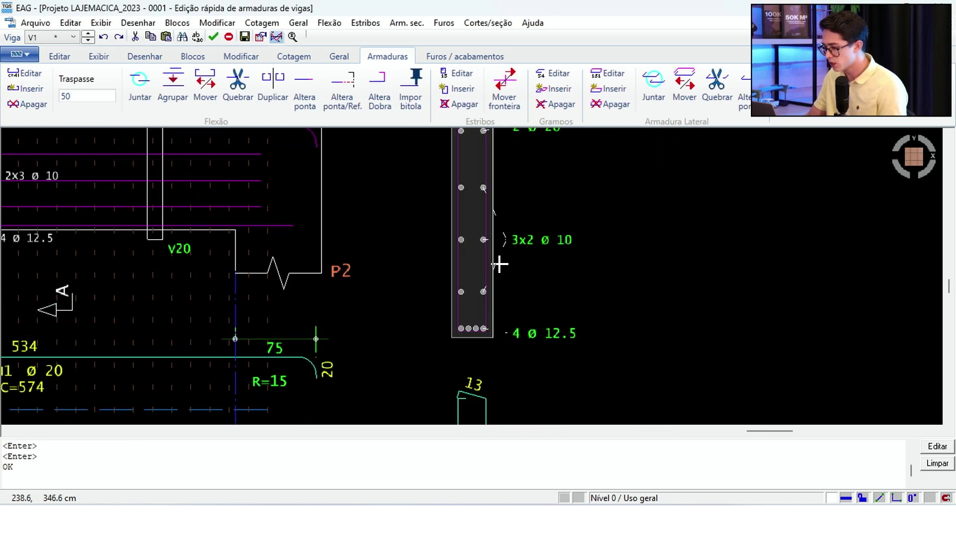
{"action": "scroll", "coordinate": [448, 302], "scroll_direction": "down", "scroll_amount": 3}
{"action": "scroll", "coordinate": [498, 289], "scroll_direction": "up", "scroll_amount": 3}
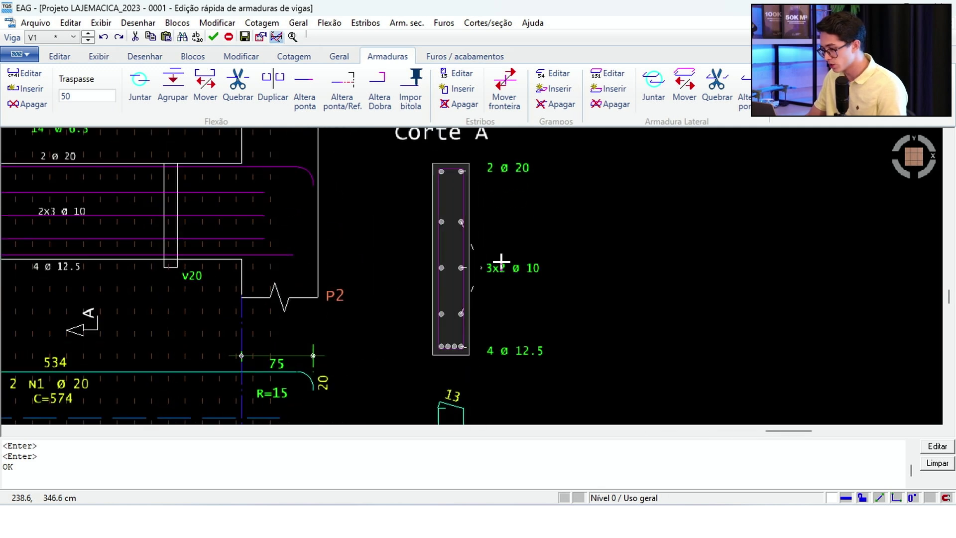
{"action": "scroll", "coordinate": [508, 207], "scroll_direction": "down", "scroll_amount": 2}
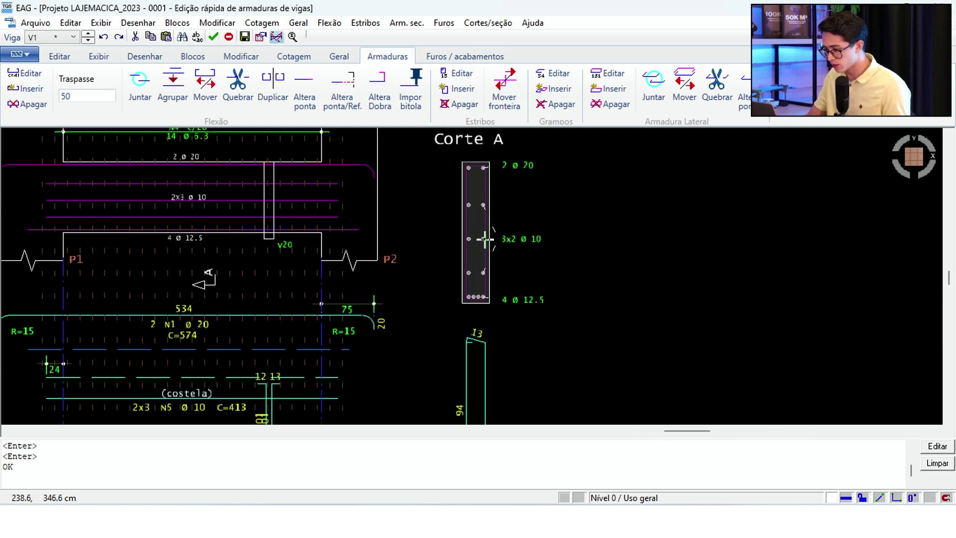
{"action": "key", "text": "ctrl+z"}
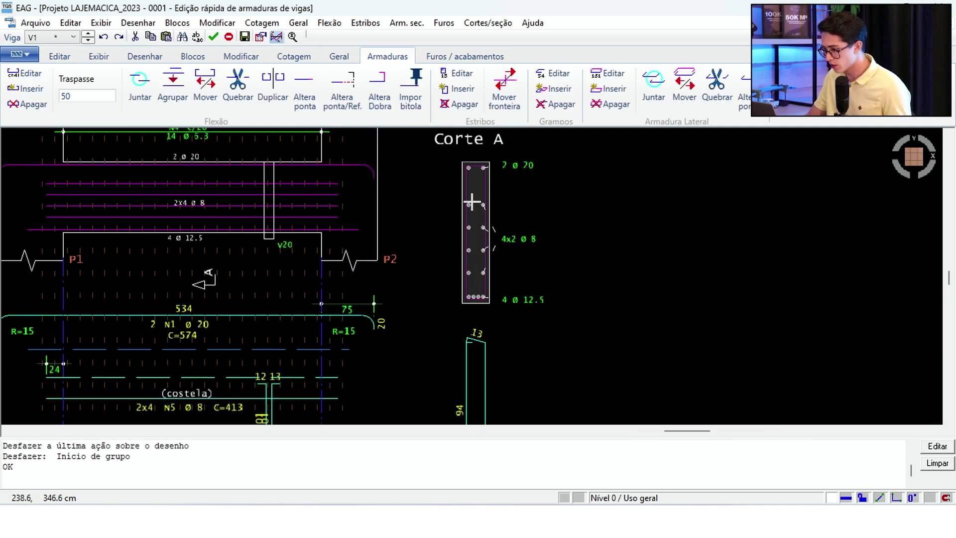
{"action": "scroll", "coordinate": [541, 187], "scroll_direction": "down", "scroll_amount": 2}
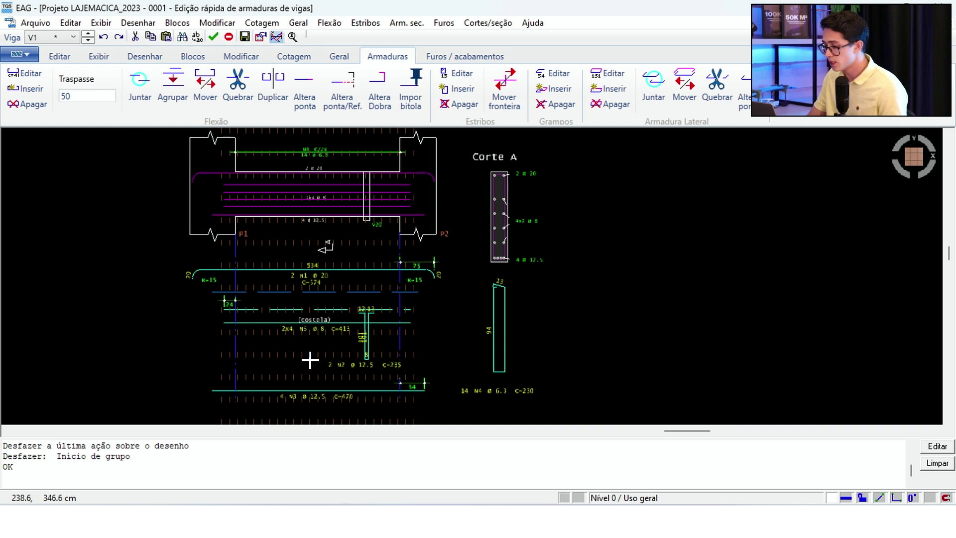
{"action": "scroll", "coordinate": [311, 364], "scroll_direction": "up", "scroll_amount": 1}
{"action": "scroll", "coordinate": [434, 304], "scroll_direction": "down", "scroll_amount": 2}
{"action": "scroll", "coordinate": [389, 238], "scroll_direction": "up", "scroll_amount": 1}
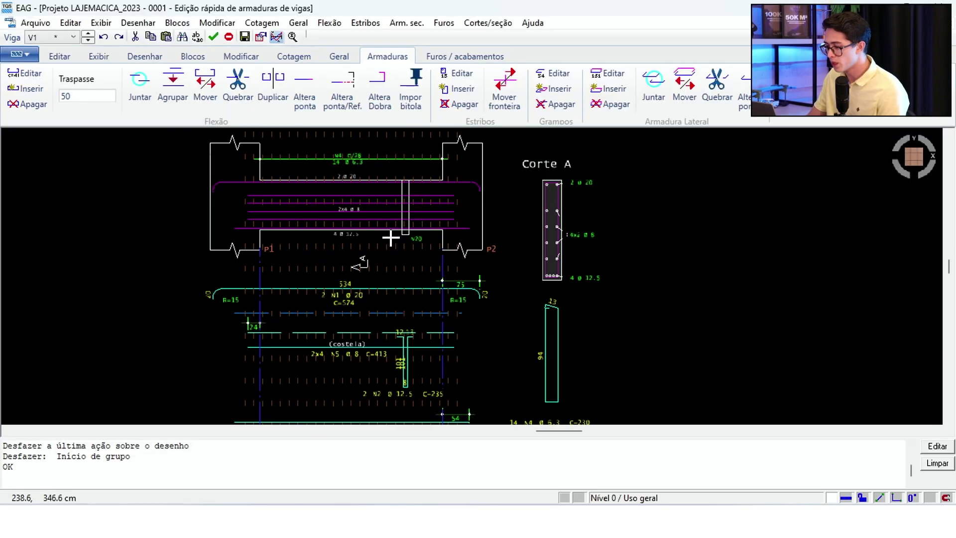
Switch to the Viga 0002 drawing in the other EAG window and set the quantity of bottom bar N3 to 4.
{"action": "left_click", "coordinate": [728, 447]}
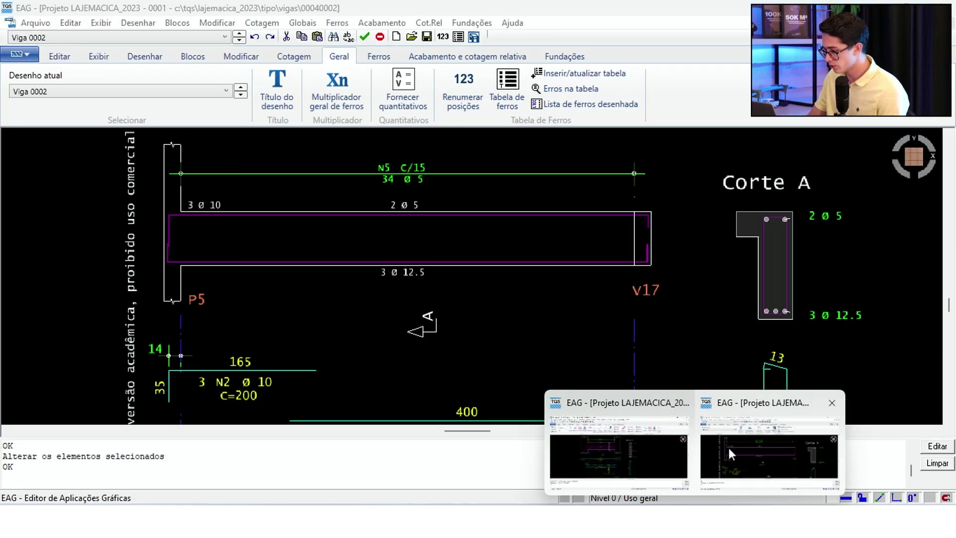
{"action": "scroll", "coordinate": [488, 200], "scroll_direction": "down", "scroll_amount": 3}
{"action": "scroll", "coordinate": [390, 222], "scroll_direction": "up", "scroll_amount": 3}
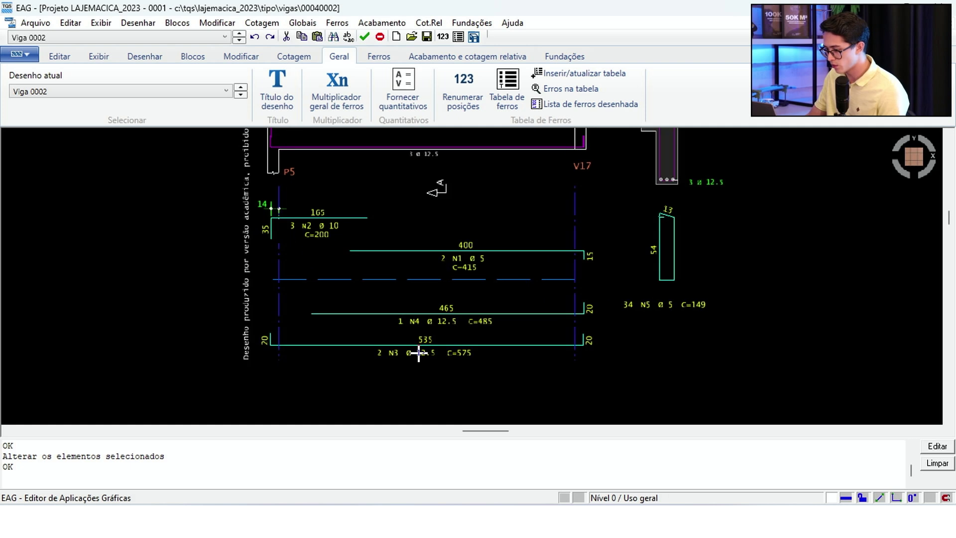
{"action": "double_click", "coordinate": [386, 222]}
{"action": "double_click", "coordinate": [377, 147]}
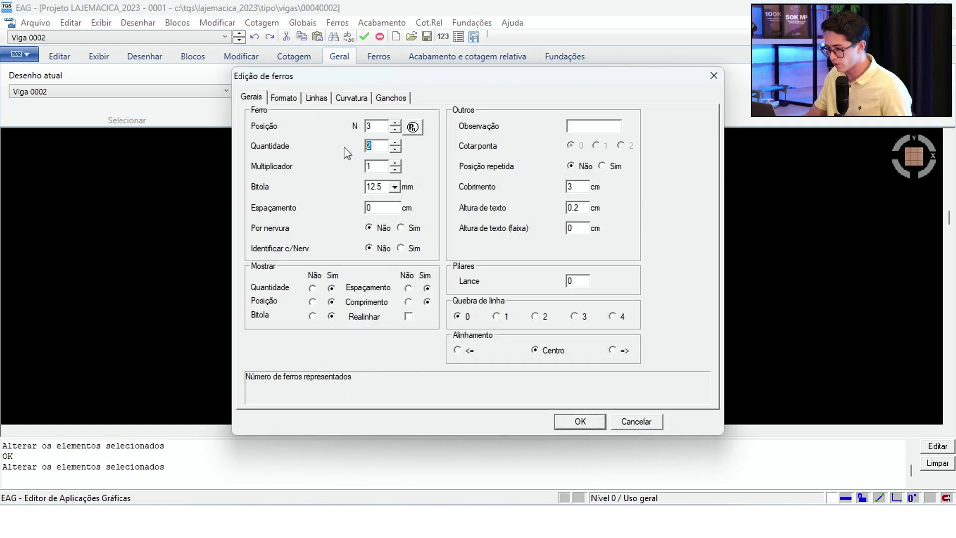
{"action": "type", "text": "4"}
{"action": "key", "text": "Return"}
Compare the quantity labelled on bar N3 with the bottom bars drawn in Viga 0002's section Corte A.
{"action": "scroll", "coordinate": [363, 185], "scroll_direction": "down", "scroll_amount": 4}
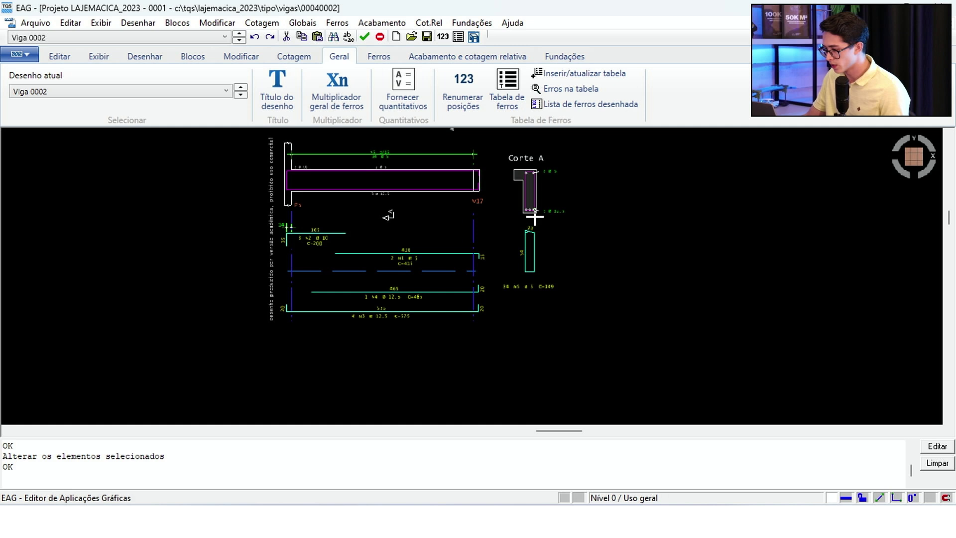
{"action": "scroll", "coordinate": [534, 218], "scroll_direction": "up", "scroll_amount": 3}
{"action": "scroll", "coordinate": [543, 206], "scroll_direction": "down", "scroll_amount": 4}
{"action": "scroll", "coordinate": [413, 245], "scroll_direction": "up", "scroll_amount": 4}
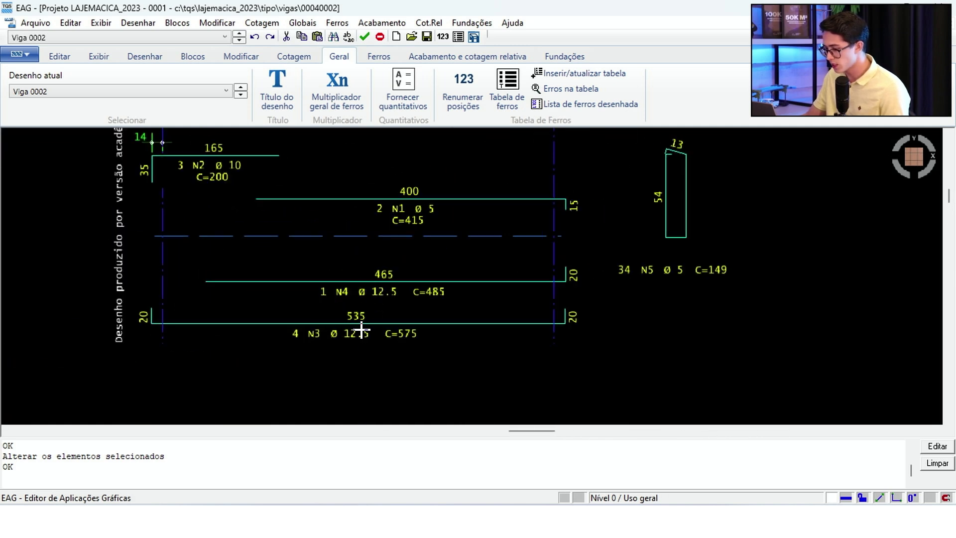
{"action": "scroll", "coordinate": [361, 329], "scroll_direction": "down", "scroll_amount": 3}
{"action": "scroll", "coordinate": [478, 247], "scroll_direction": "up", "scroll_amount": 6}
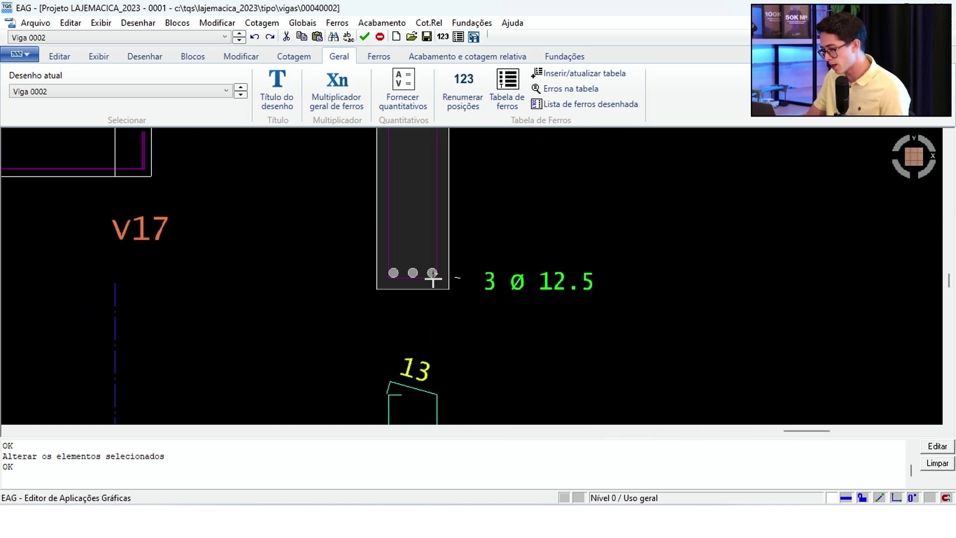
{"action": "scroll", "coordinate": [432, 273], "scroll_direction": "down", "scroll_amount": 2}
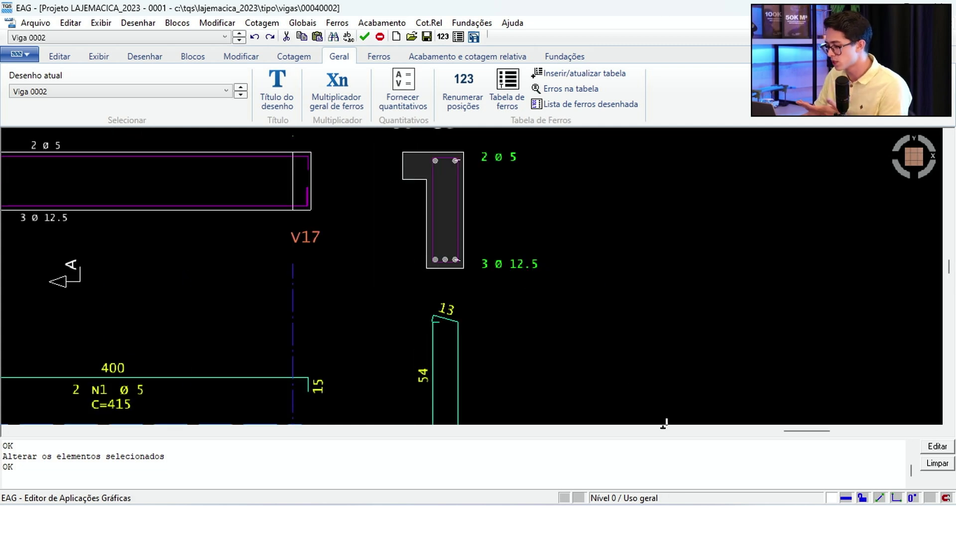
Return to beam V1's quick reinforcement editor and try to open a bar's properties directly from the drawing.
{"action": "left_click", "coordinate": [660, 461]}
{"action": "scroll", "coordinate": [420, 278], "scroll_direction": "up", "scroll_amount": 3}
{"action": "scroll", "coordinate": [420, 302], "scroll_direction": "down", "scroll_amount": 5}
{"action": "scroll", "coordinate": [591, 169], "scroll_direction": "up", "scroll_amount": 4}
{"action": "scroll", "coordinate": [438, 288], "scroll_direction": "down", "scroll_amount": 2}
{"action": "scroll", "coordinate": [433, 292], "scroll_direction": "up", "scroll_amount": 2}
{"action": "double_click", "coordinate": [416, 201]}
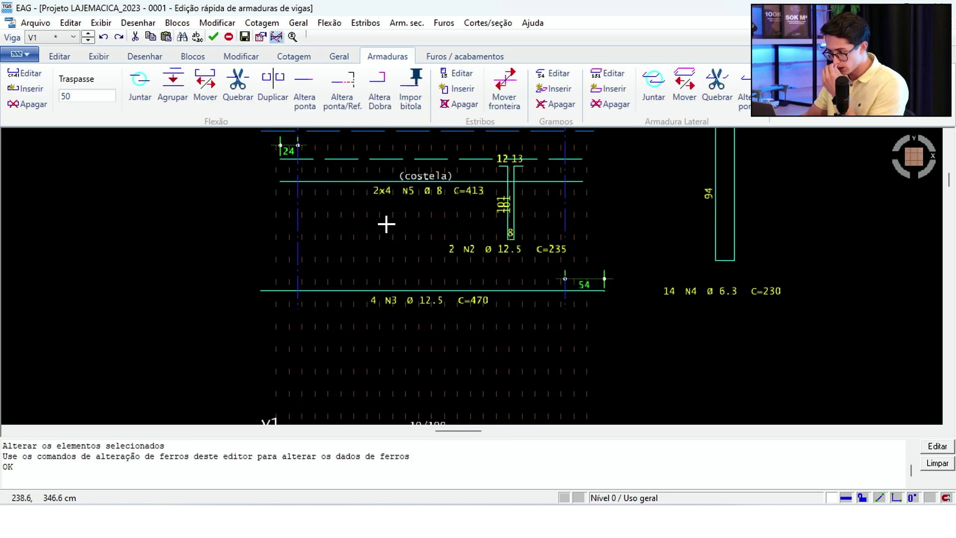
Change beam V1's bottom bar N3 to 3 bars of Ø 16.
{"action": "scroll", "coordinate": [421, 291], "scroll_direction": "up", "scroll_amount": 2}
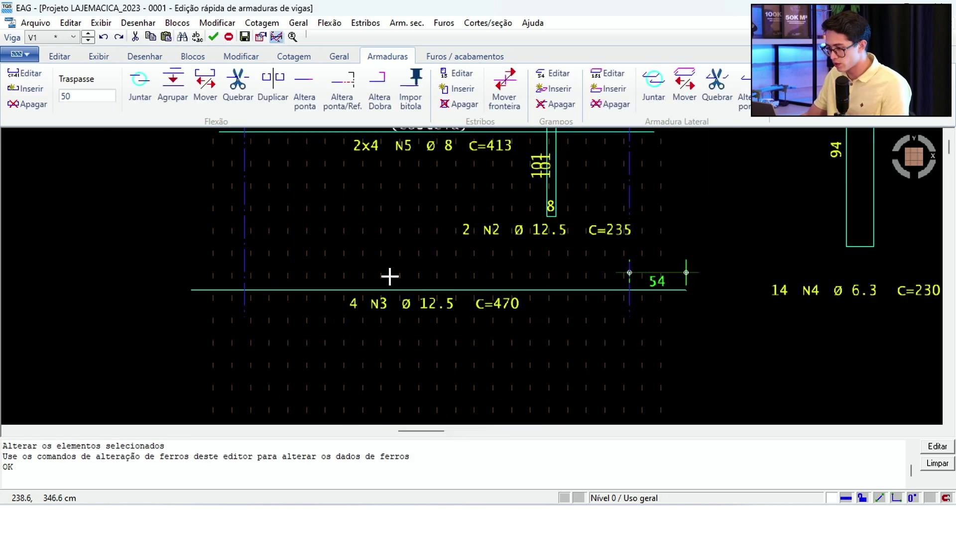
{"action": "left_click", "coordinate": [25, 74]}
{"action": "left_click", "coordinate": [406, 289]}
{"action": "key", "text": "Return"}
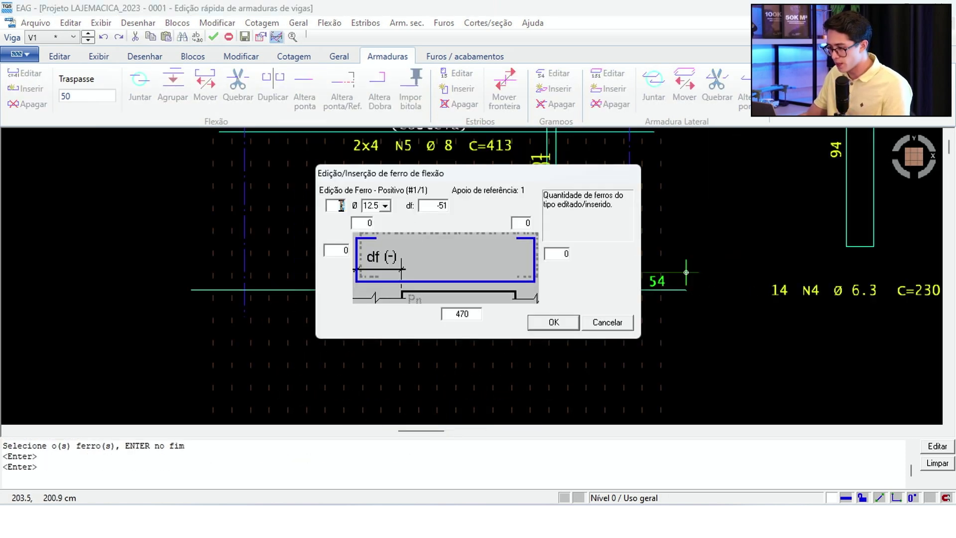
{"action": "left_click", "coordinate": [385, 206]}
{"action": "left_click", "coordinate": [372, 259]}
{"action": "left_click", "coordinate": [553, 322]}
Compare the bottom bars in V1's section Corte A with the label on bar N3.
{"action": "scroll", "coordinate": [426, 324], "scroll_direction": "down", "scroll_amount": 3}
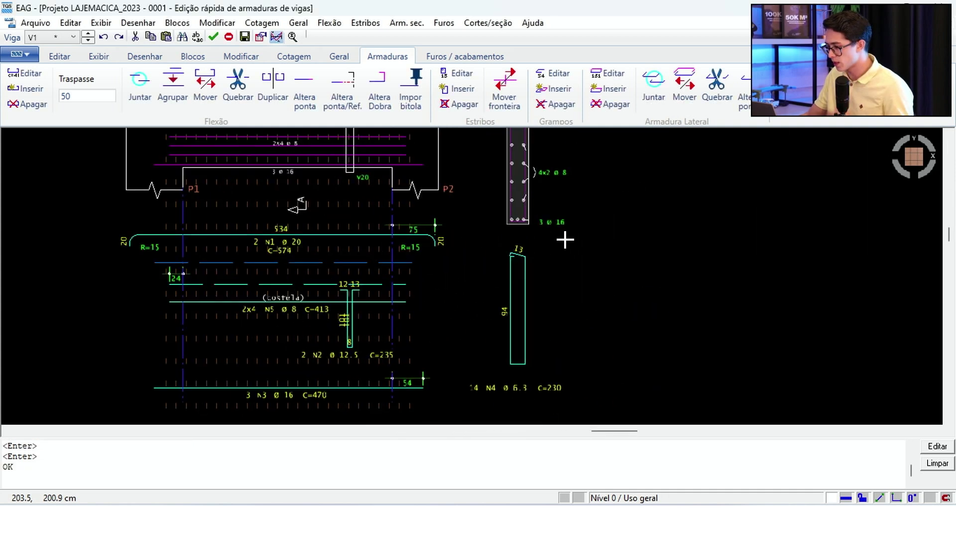
{"action": "scroll", "coordinate": [536, 180], "scroll_direction": "up", "scroll_amount": 5}
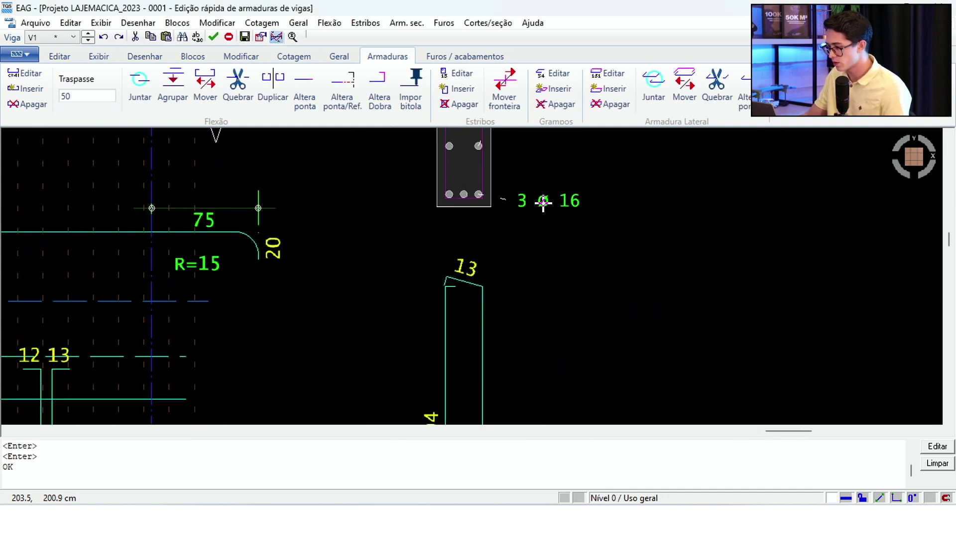
{"action": "scroll", "coordinate": [549, 204], "scroll_direction": "down", "scroll_amount": 3}
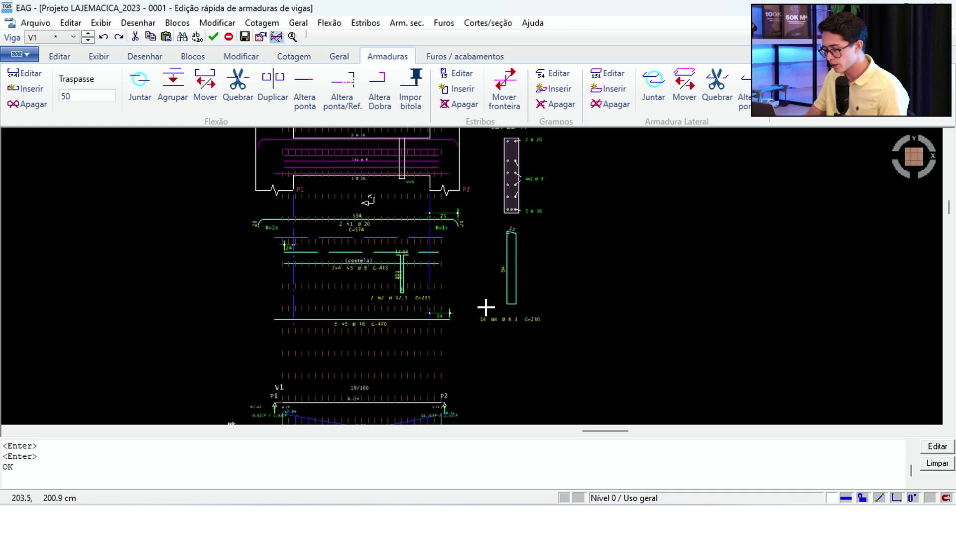
{"action": "scroll", "coordinate": [485, 307], "scroll_direction": "down", "scroll_amount": 2}
{"action": "scroll", "coordinate": [468, 313], "scroll_direction": "up", "scroll_amount": 4}
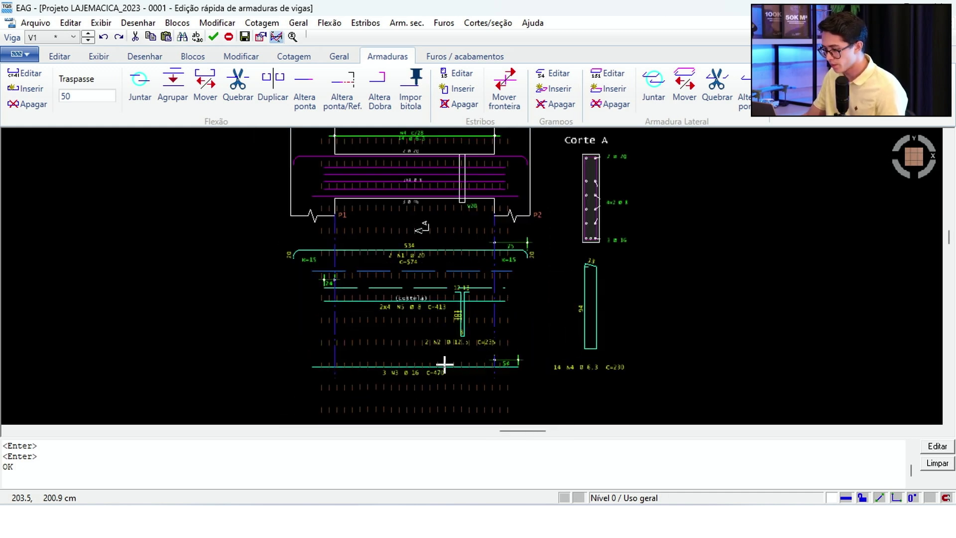
{"action": "scroll", "coordinate": [445, 364], "scroll_direction": "down", "scroll_amount": 1}
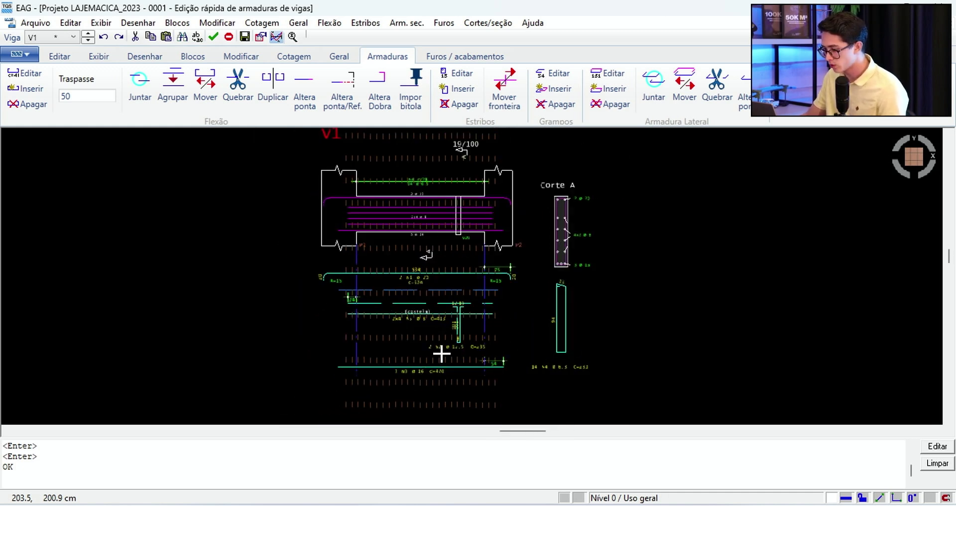
{"action": "scroll", "coordinate": [441, 342], "scroll_direction": "up", "scroll_amount": 2}
{"action": "scroll", "coordinate": [434, 218], "scroll_direction": "up", "scroll_amount": 1}
{"action": "scroll", "coordinate": [380, 324], "scroll_direction": "down", "scroll_amount": 3}
Give bottom bar N3 a 20 cm upward hook at each end.
{"action": "scroll", "coordinate": [419, 289], "scroll_direction": "up", "scroll_amount": 3}
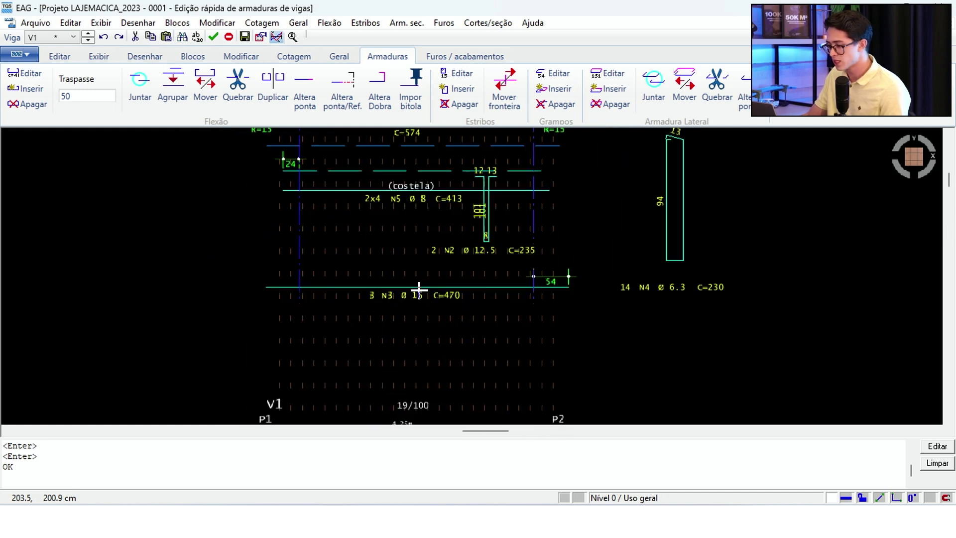
{"action": "left_click", "coordinate": [24, 72]}
{"action": "left_click", "coordinate": [437, 286]}
{"action": "key", "text": "Return"}
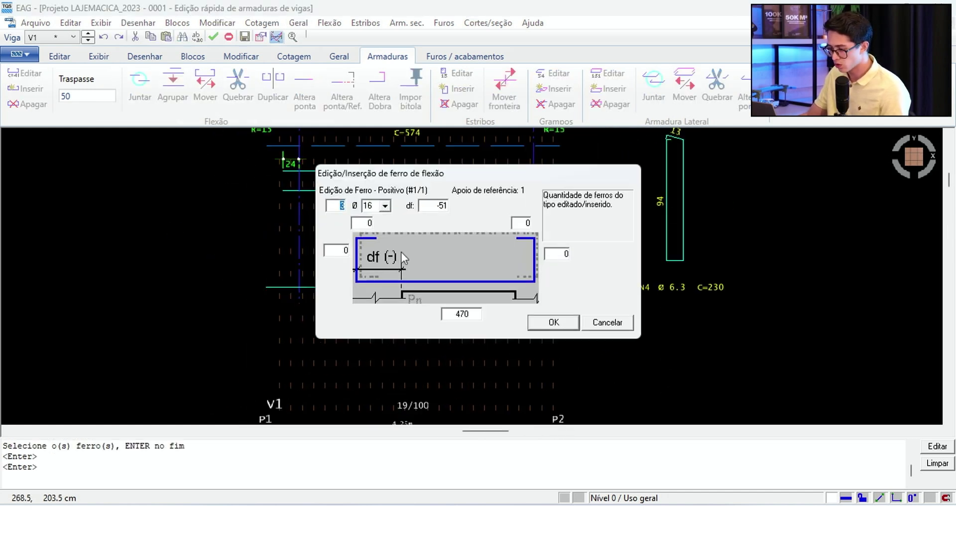
{"action": "left_click", "coordinate": [338, 249]}
{"action": "left_click", "coordinate": [561, 254]}
{"action": "type", "text": "20"}
{"action": "key", "text": "Return"}
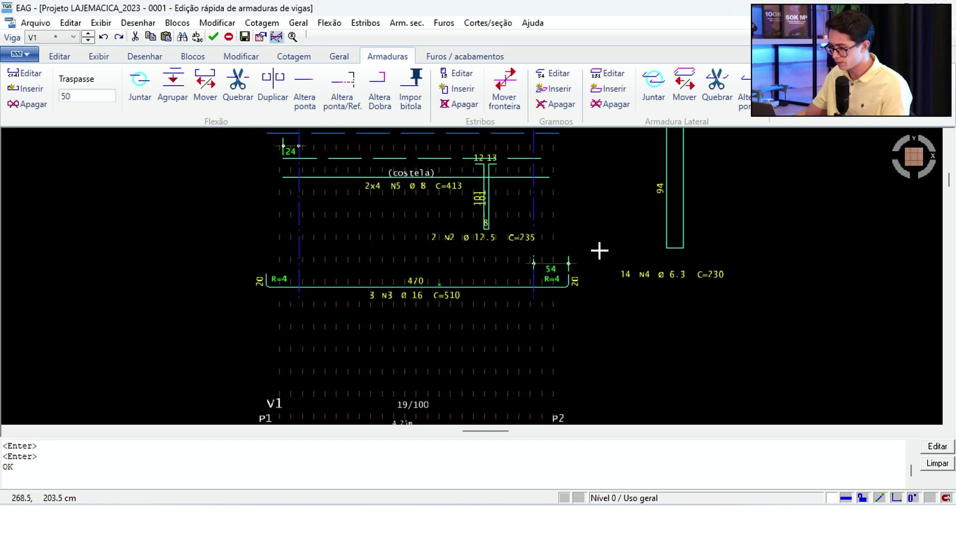
Insert one additional Ø 16 positive flexural bar with a length of 200 cm above bar N3.
{"action": "left_click", "coordinate": [25, 89]}
{"action": "left_click", "coordinate": [452, 255]}
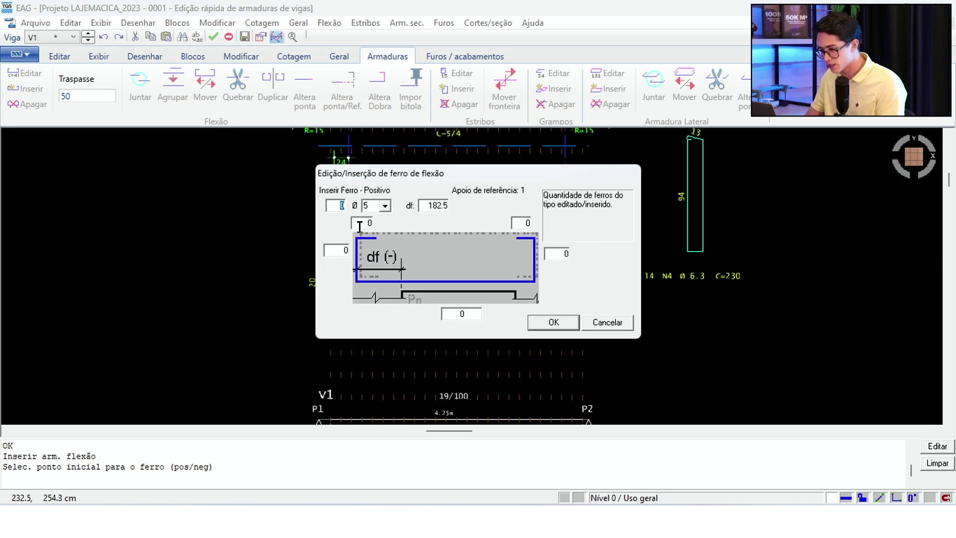
{"action": "left_click", "coordinate": [383, 208]}
{"action": "left_click", "coordinate": [381, 244]}
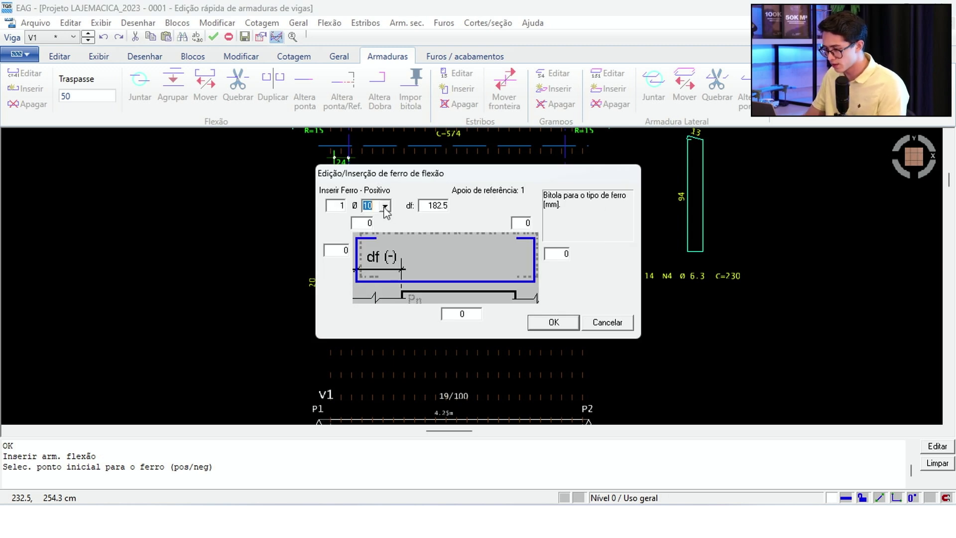
{"action": "left_click", "coordinate": [384, 205]}
{"action": "left_click", "coordinate": [378, 258]}
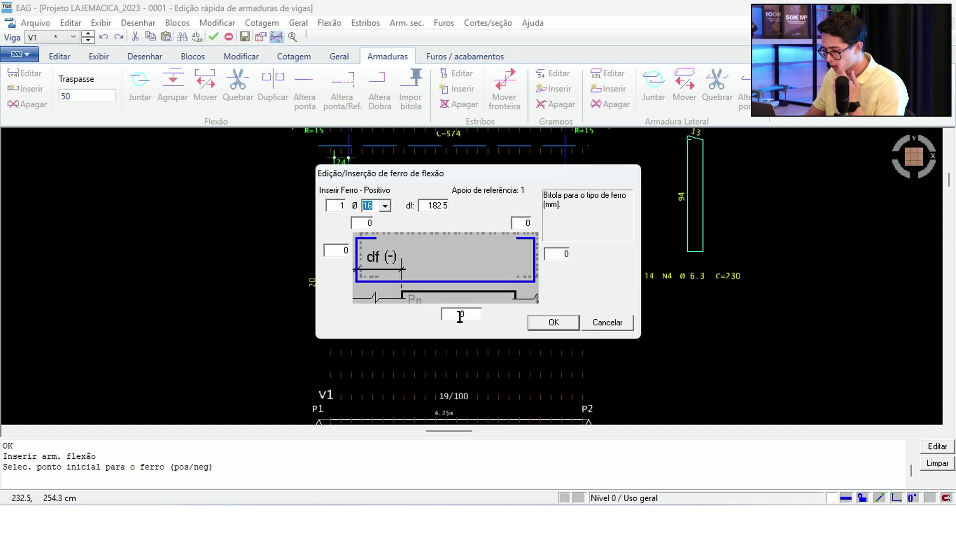
{"action": "left_click", "coordinate": [460, 314]}
{"action": "key", "text": "Return"}
{"action": "scroll", "coordinate": [491, 232], "scroll_direction": "up", "scroll_amount": 3}
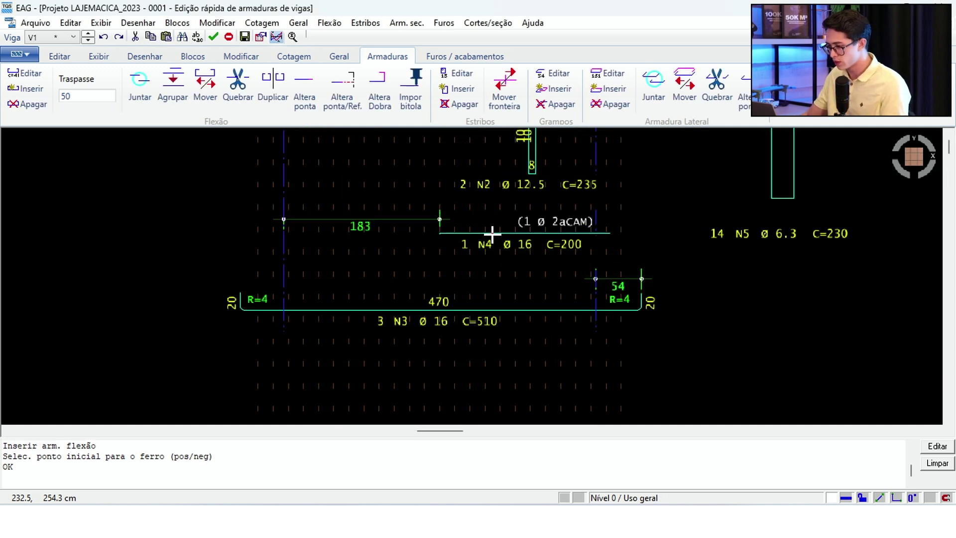
Stretch bar N4's end near P1 until it starts about 59 cm from the face of support P1.
{"action": "left_click", "coordinate": [319, 91]}
{"action": "left_click", "coordinate": [432, 232]}
{"action": "key", "text": "Return"}
{"action": "scroll", "coordinate": [326, 259], "scroll_direction": "up", "scroll_amount": 2}
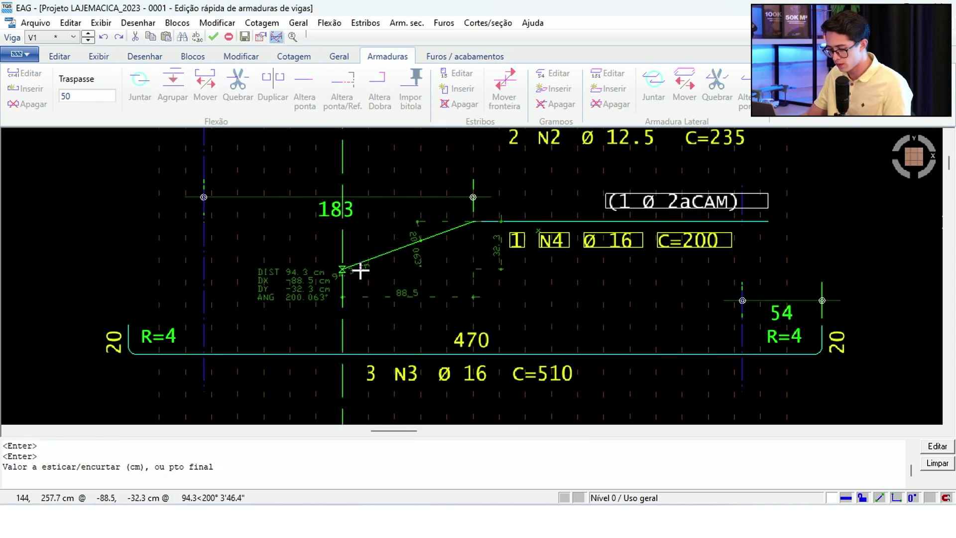
{"action": "left_click", "coordinate": [292, 233]}
Shorten bar N4 at its end near P2 by about 147 cm.
{"action": "scroll", "coordinate": [373, 247], "scroll_direction": "down", "scroll_amount": 5}
{"action": "key", "text": "Return"}
{"action": "left_click", "coordinate": [480, 254]}
{"action": "key", "text": "Return"}
{"action": "scroll", "coordinate": [432, 251], "scroll_direction": "up", "scroll_amount": 1}
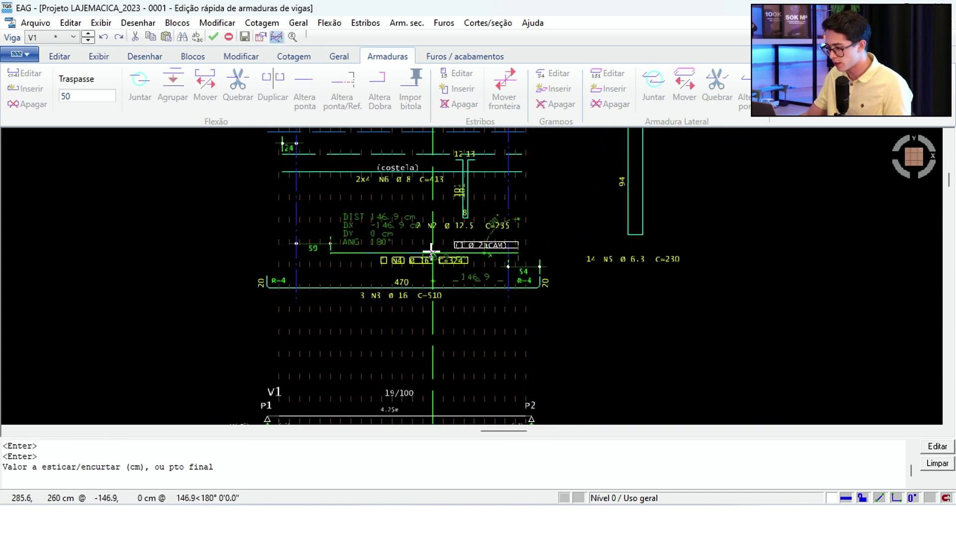
{"action": "left_click", "coordinate": [430, 255]}
{"action": "scroll", "coordinate": [430, 256], "scroll_direction": "up", "scroll_amount": 1}
{"action": "scroll", "coordinate": [318, 197], "scroll_direction": "down", "scroll_amount": 2}
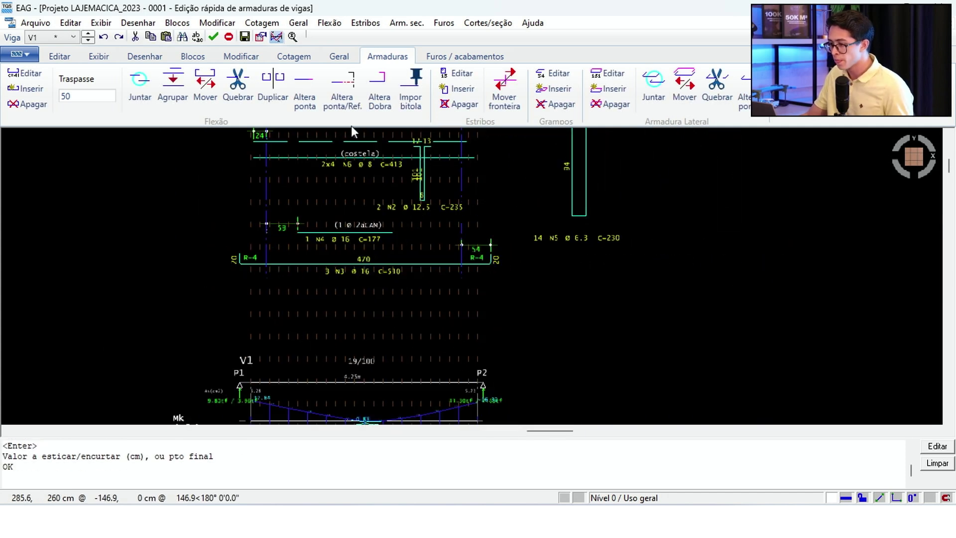
Stretch bar N4's end near P2 by about 129 cm, up to the support face.
{"action": "left_click", "coordinate": [341, 58]}
{"action": "left_click", "coordinate": [376, 58]}
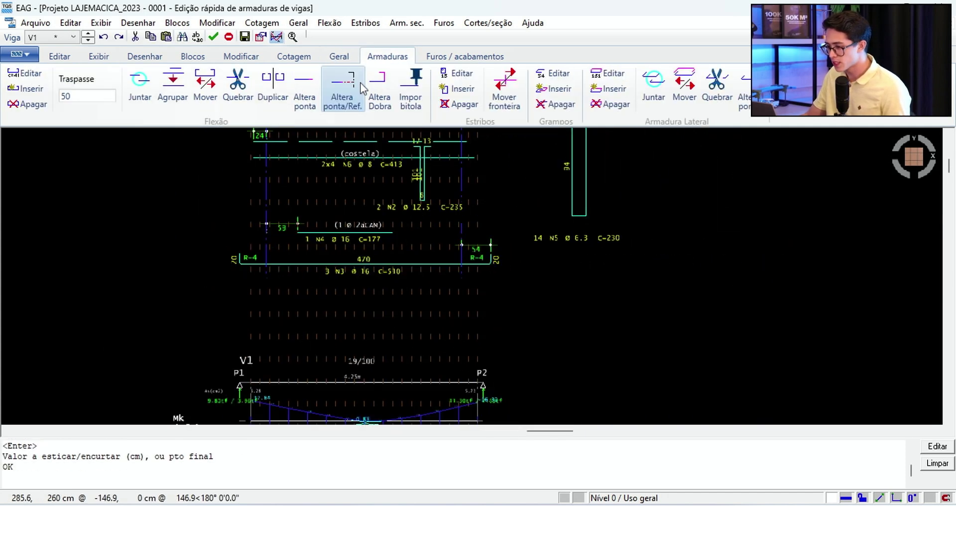
{"action": "scroll", "coordinate": [393, 251], "scroll_direction": "down", "scroll_amount": 3}
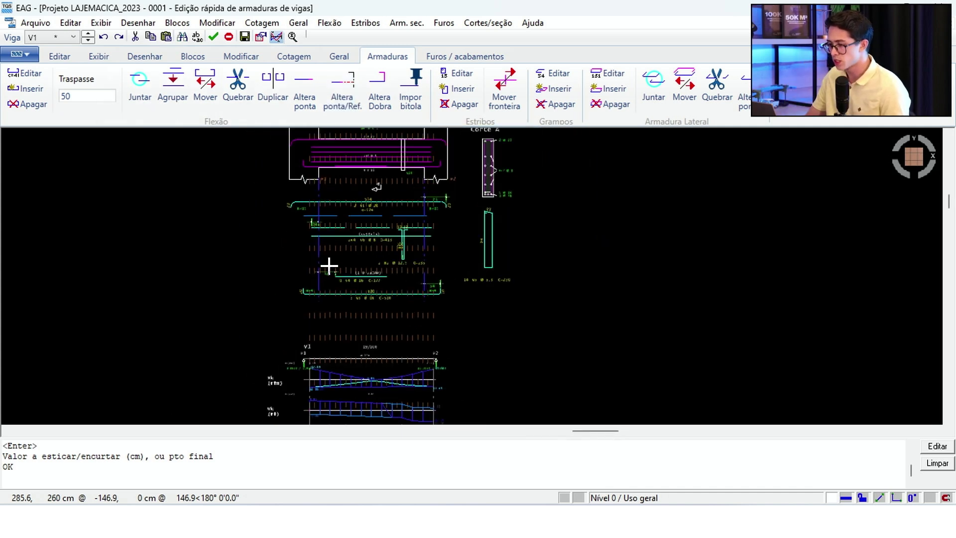
{"action": "left_click", "coordinate": [305, 95]}
{"action": "scroll", "coordinate": [382, 271], "scroll_direction": "up", "scroll_amount": 2}
{"action": "left_click", "coordinate": [385, 283]}
{"action": "key", "text": "Return"}
{"action": "scroll", "coordinate": [448, 285], "scroll_direction": "up", "scroll_amount": 5}
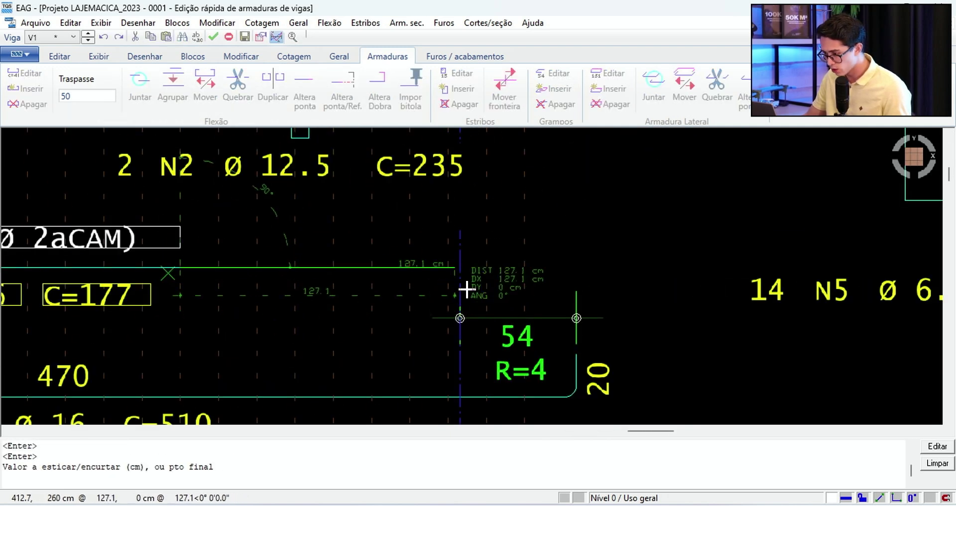
{"action": "left_click", "coordinate": [460, 270]}
{"action": "scroll", "coordinate": [459, 271], "scroll_direction": "up", "scroll_amount": 4}
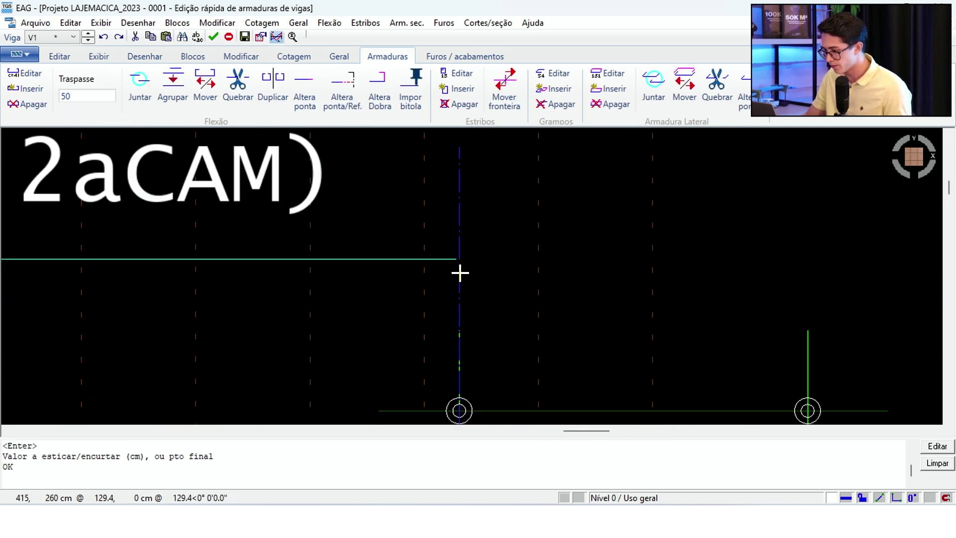
{"action": "scroll", "coordinate": [459, 272], "scroll_direction": "down", "scroll_amount": 8}
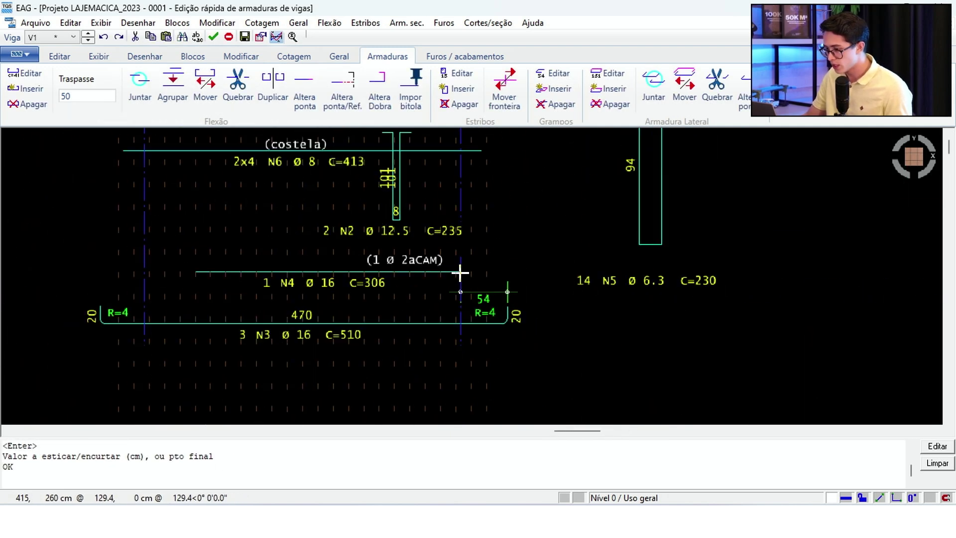
Extend bar N4's end about 30 cm past the face of support P2 using Altera ponta/Ref.
{"action": "left_click", "coordinate": [343, 87]}
{"action": "left_click", "coordinate": [444, 272]}
{"action": "key", "text": "Return"}
{"action": "scroll", "coordinate": [490, 275], "scroll_direction": "up", "scroll_amount": 5}
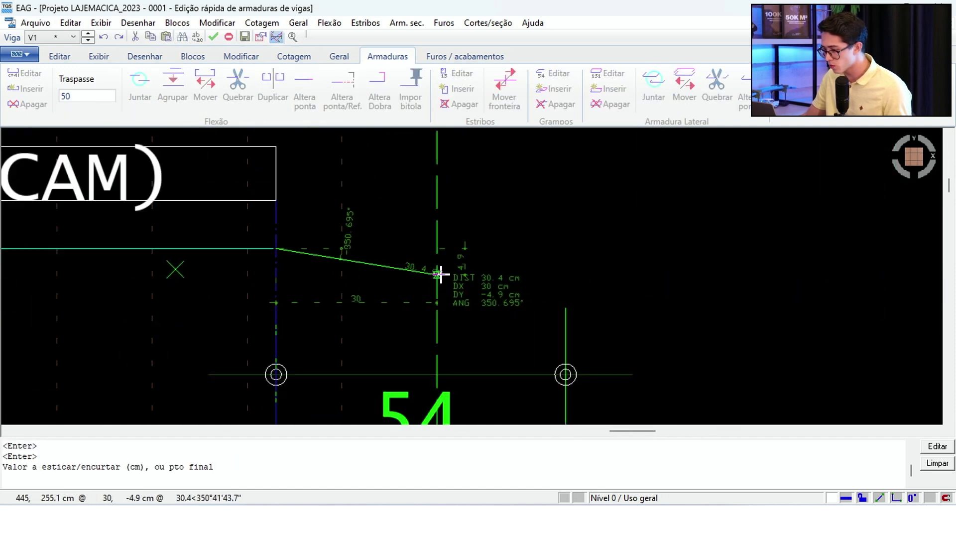
{"action": "left_click", "coordinate": [445, 259]}
{"action": "scroll", "coordinate": [445, 260], "scroll_direction": "up", "scroll_amount": 1}
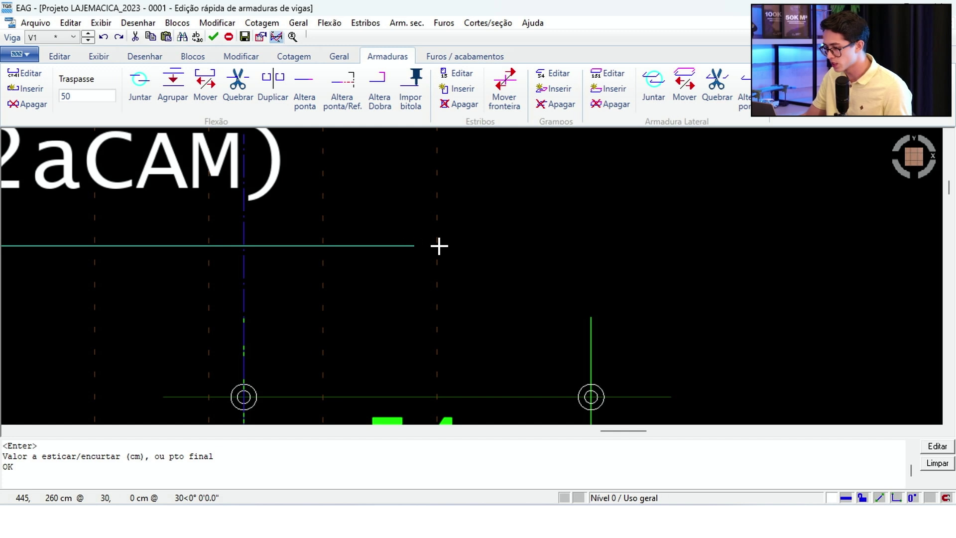
Examine how the extra bar N4 is represented in V1's elevation and in section Corte A.
{"action": "scroll", "coordinate": [448, 260], "scroll_direction": "down", "scroll_amount": 6}
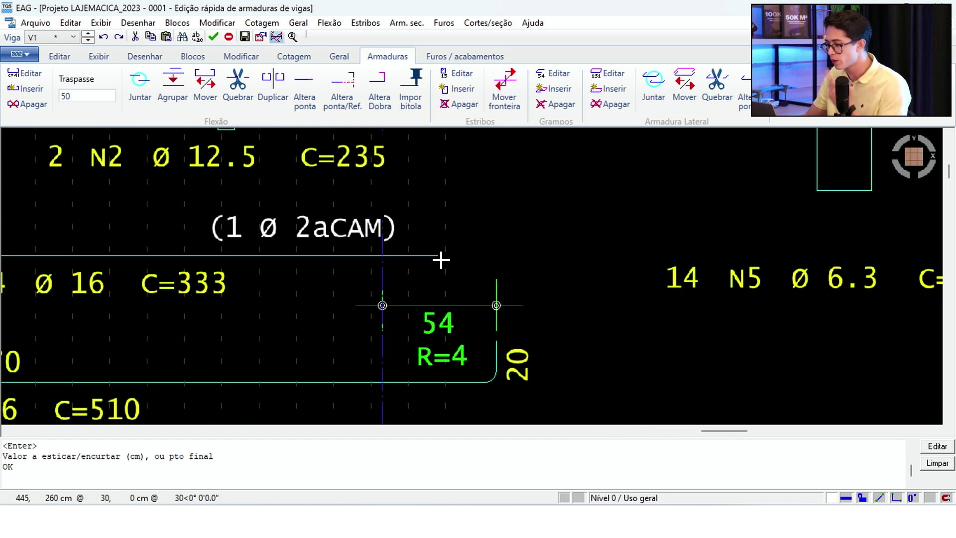
{"action": "scroll", "coordinate": [441, 260], "scroll_direction": "down", "scroll_amount": 6}
{"action": "scroll", "coordinate": [397, 254], "scroll_direction": "down", "scroll_amount": 5}
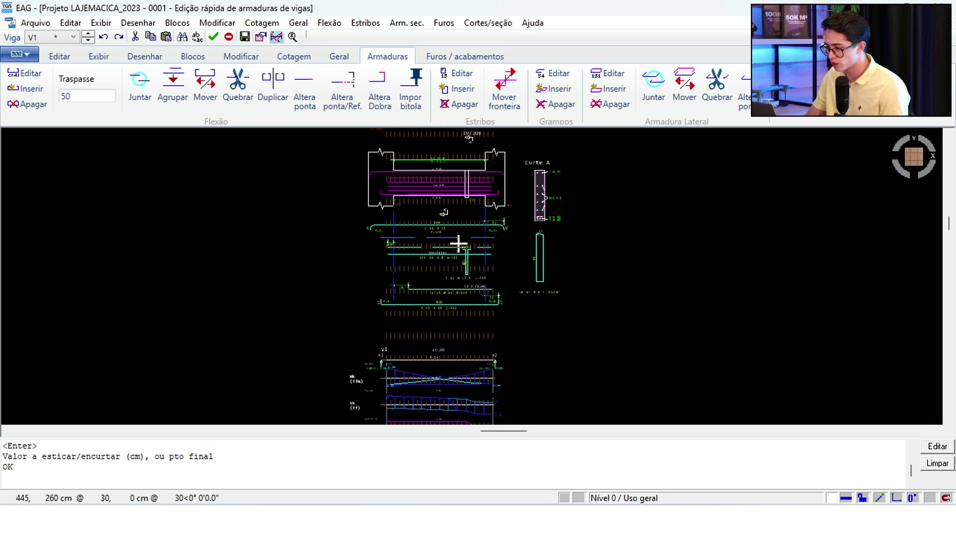
{"action": "scroll", "coordinate": [557, 170], "scroll_direction": "up", "scroll_amount": 4}
{"action": "scroll", "coordinate": [508, 184], "scroll_direction": "down", "scroll_amount": 5}
{"action": "scroll", "coordinate": [508, 232], "scroll_direction": "up", "scroll_amount": 4}
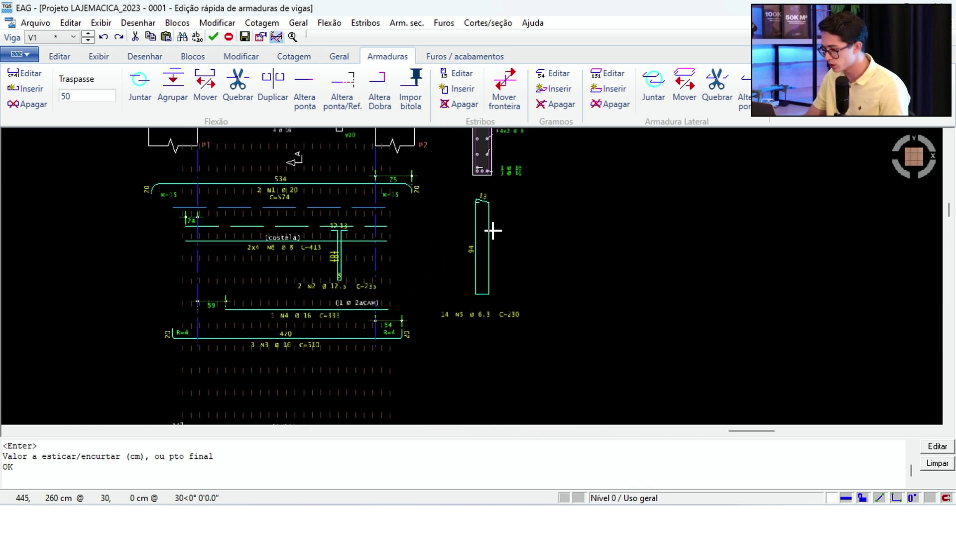
{"action": "scroll", "coordinate": [491, 194], "scroll_direction": "down", "scroll_amount": 5}
{"action": "scroll", "coordinate": [429, 238], "scroll_direction": "up", "scroll_amount": 5}
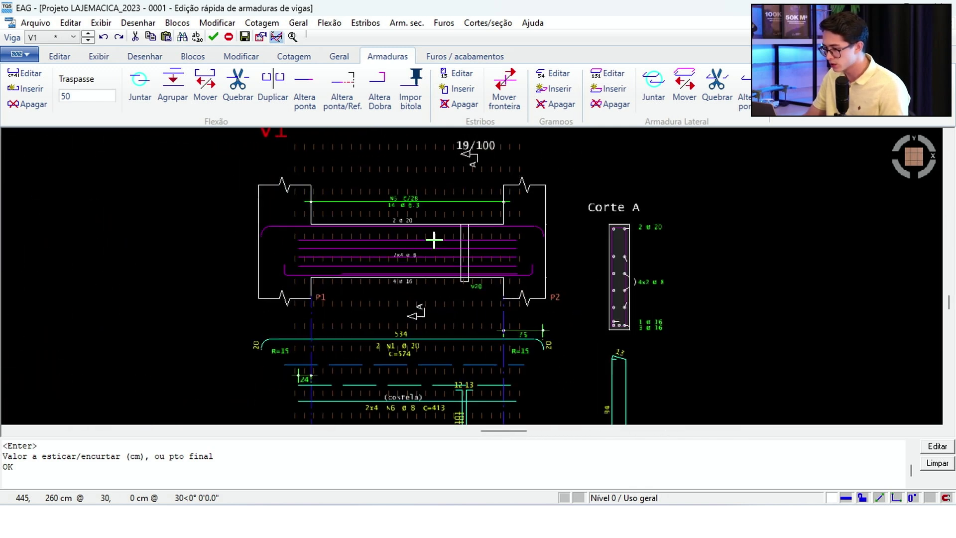
{"action": "scroll", "coordinate": [421, 294], "scroll_direction": "down", "scroll_amount": 2}
{"action": "scroll", "coordinate": [546, 264], "scroll_direction": "down", "scroll_amount": 2}
{"action": "scroll", "coordinate": [506, 239], "scroll_direction": "up", "scroll_amount": 5}
{"action": "scroll", "coordinate": [451, 319], "scroll_direction": "down", "scroll_amount": 4}
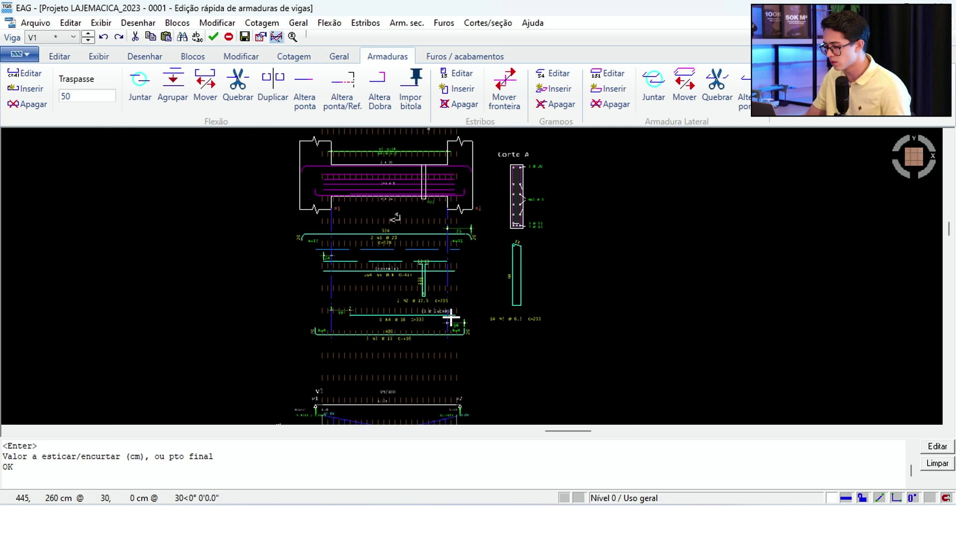
{"action": "scroll", "coordinate": [450, 318], "scroll_direction": "up", "scroll_amount": 3}
{"action": "scroll", "coordinate": [438, 289], "scroll_direction": "down", "scroll_amount": 3}
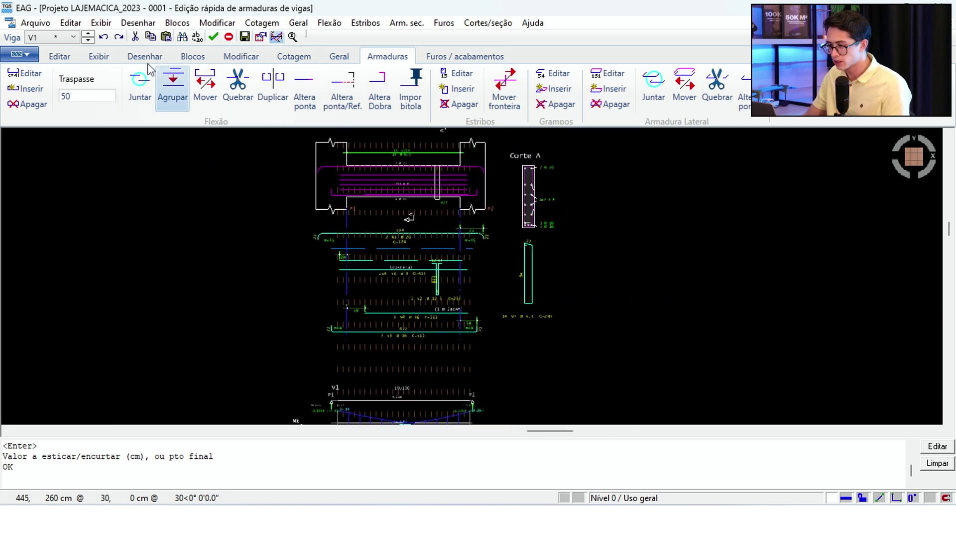
Switch the quick reinforcement editor to beam V2.
{"action": "left_click", "coordinate": [88, 40]}
{"action": "left_click", "coordinate": [517, 300]}
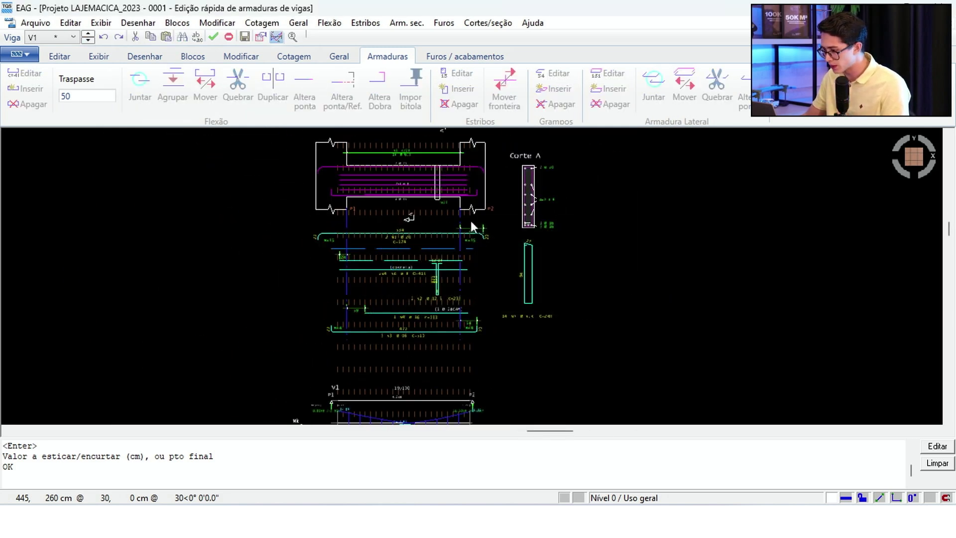
{"action": "scroll", "coordinate": [490, 212], "scroll_direction": "down", "scroll_amount": 2}
{"action": "scroll", "coordinate": [538, 262], "scroll_direction": "up", "scroll_amount": 2}
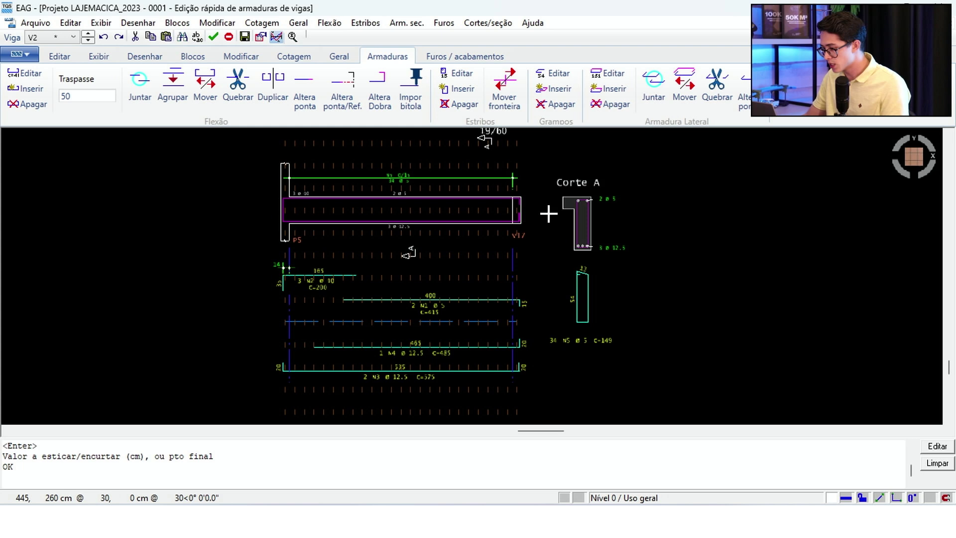
Shorten beam V2's bottom bar N4 at its hooked end near V17 by 147 cm.
{"action": "scroll", "coordinate": [484, 387], "scroll_direction": "up", "scroll_amount": 3}
{"action": "key", "text": "Return"}
{"action": "left_click", "coordinate": [527, 324]}
{"action": "key", "text": "Return"}
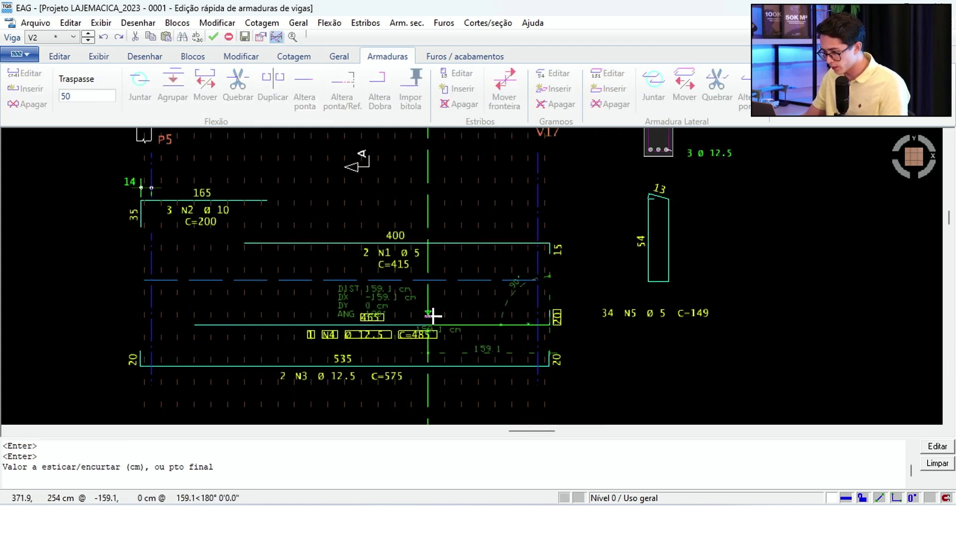
{"action": "left_click", "coordinate": [433, 316]}
{"action": "scroll", "coordinate": [321, 322], "scroll_direction": "down", "scroll_amount": 2}
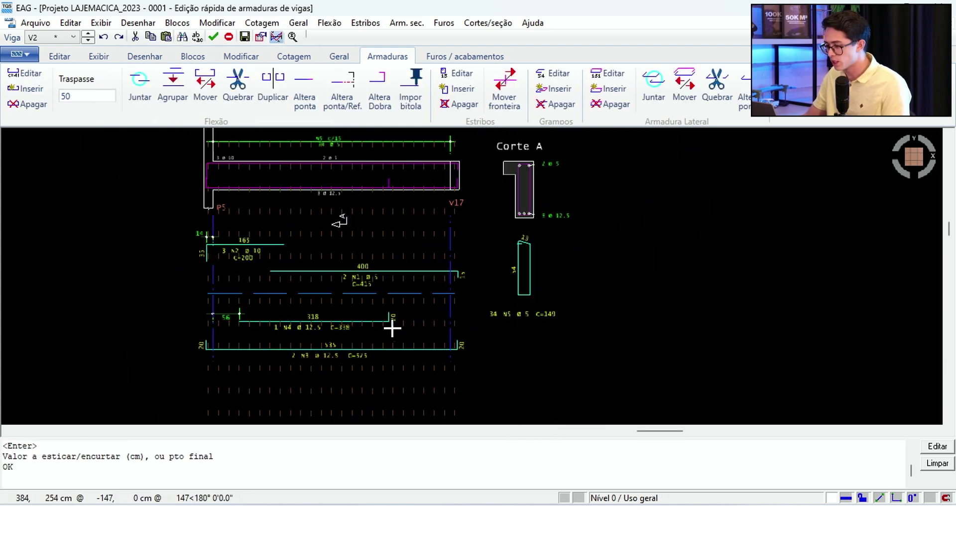
{"action": "scroll", "coordinate": [392, 327], "scroll_direction": "up", "scroll_amount": 1}
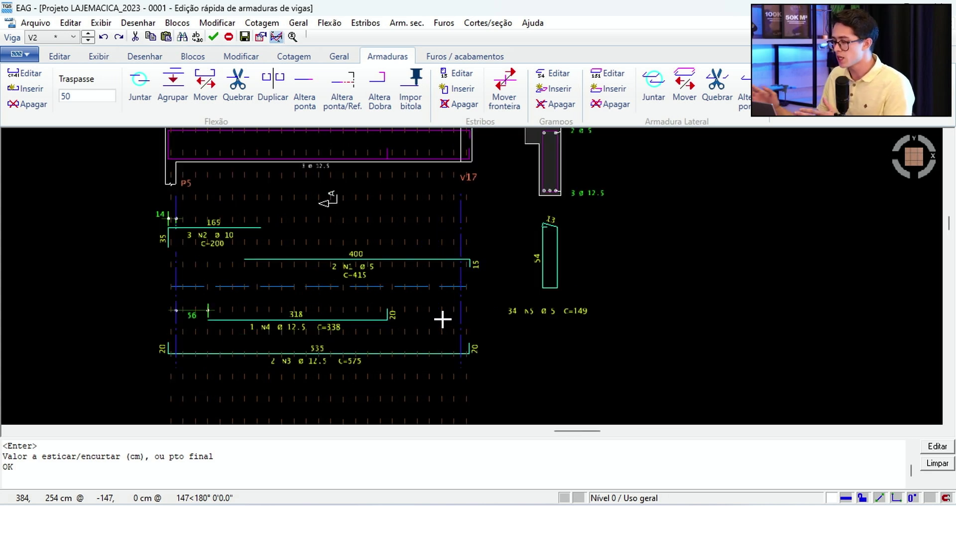
Extend beam V2's bottom bar N4 at its hooked end to the outer face of V17 using Altera ponta/Ref.
{"action": "left_click", "coordinate": [342, 93]}
{"action": "left_click", "coordinate": [381, 319]}
{"action": "key", "text": "Return"}
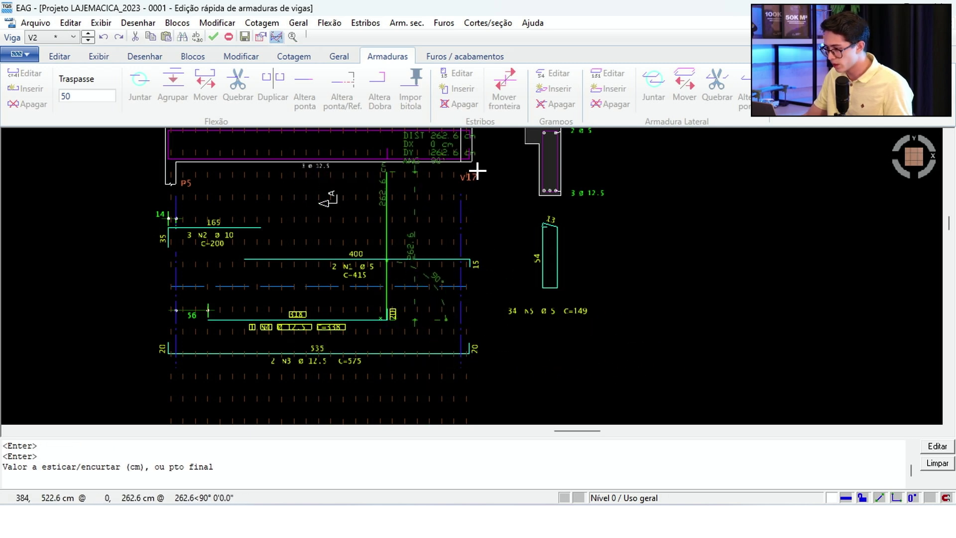
{"action": "scroll", "coordinate": [474, 169], "scroll_direction": "up", "scroll_amount": 2}
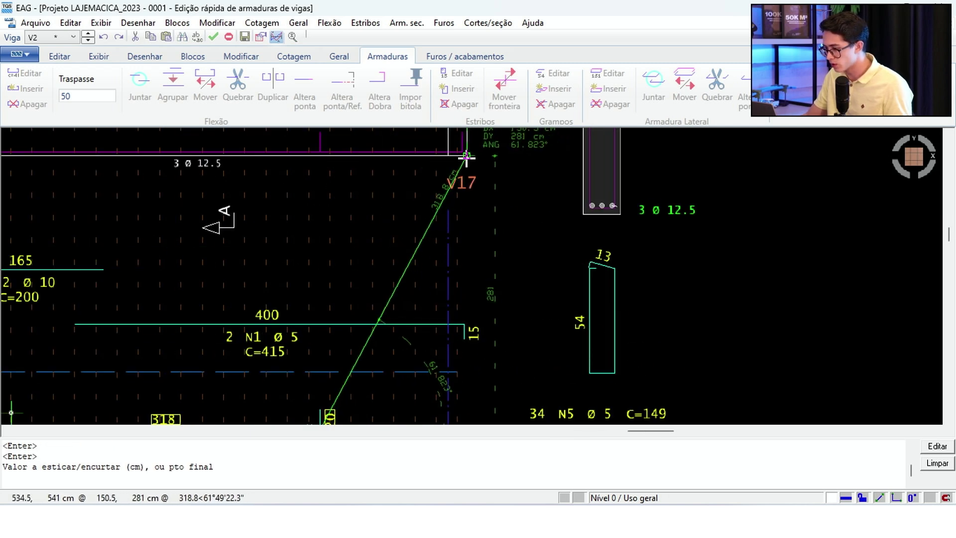
{"action": "left_click", "coordinate": [467, 157]}
{"action": "scroll", "coordinate": [465, 278], "scroll_direction": "up", "scroll_amount": 4}
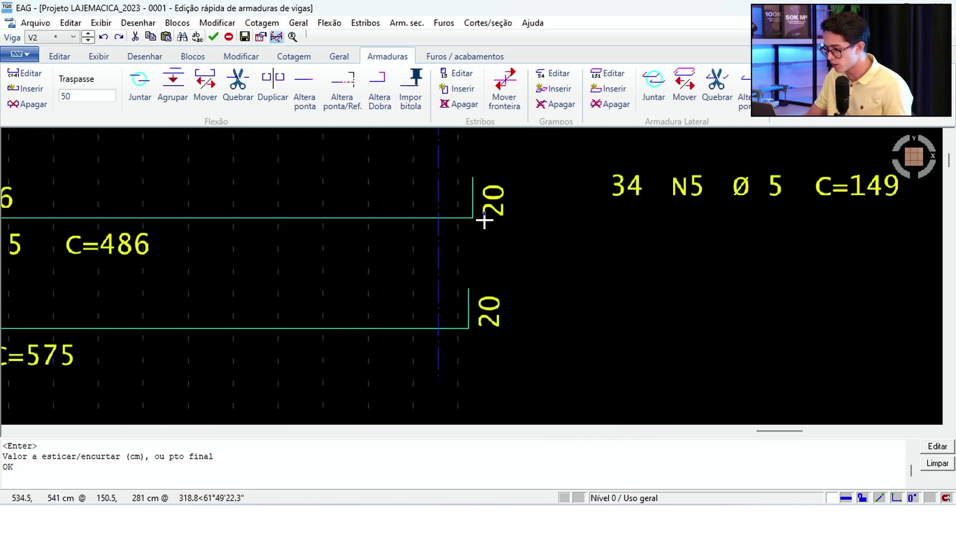
Extend bar N4's straight end to the outer face of support P5 using Altera ponta/Ref.
{"action": "scroll", "coordinate": [478, 248], "scroll_direction": "down", "scroll_amount": 4}
{"action": "key", "text": "Return"}
{"action": "left_click", "coordinate": [390, 282]}
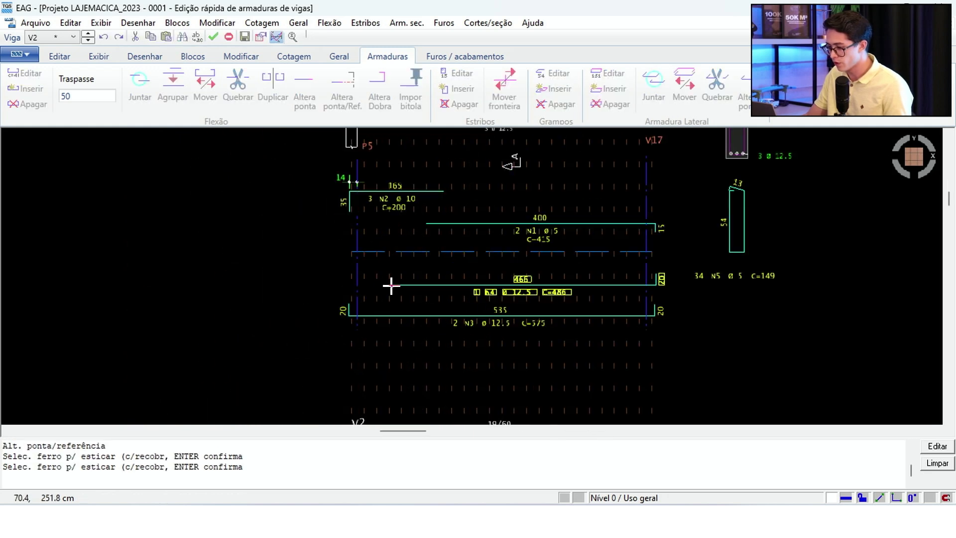
{"action": "key", "text": "Return"}
{"action": "scroll", "coordinate": [342, 207], "scroll_direction": "up", "scroll_amount": 5}
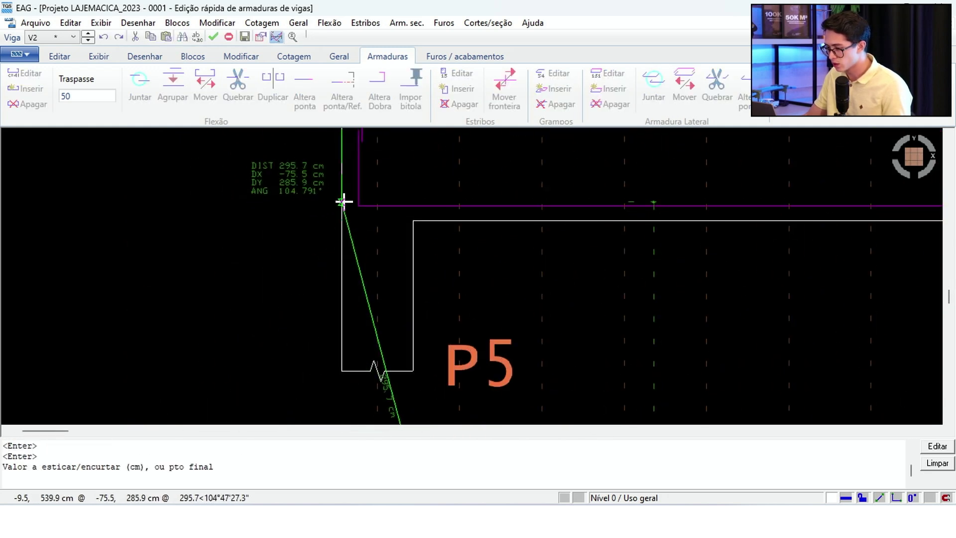
{"action": "left_click", "coordinate": [343, 201]}
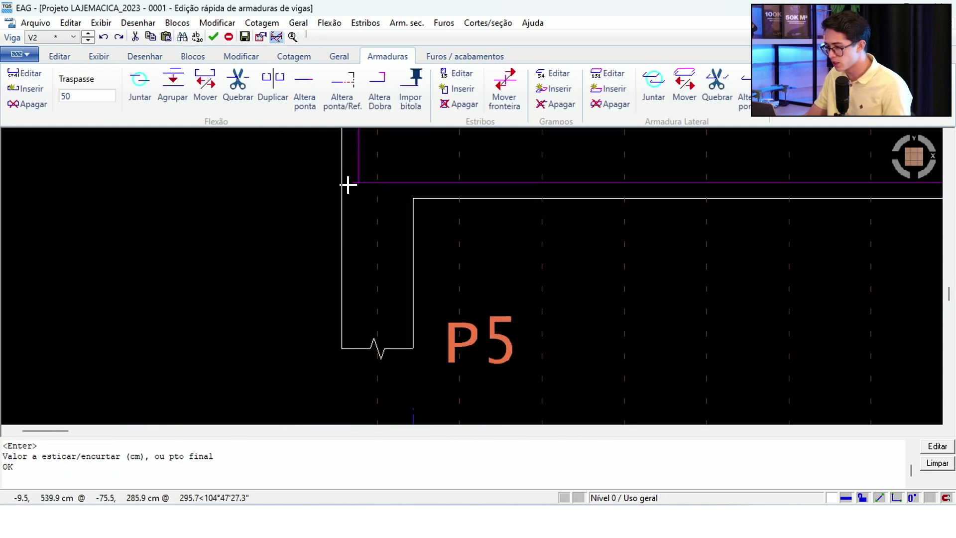
{"action": "scroll", "coordinate": [348, 183], "scroll_direction": "down", "scroll_amount": 6}
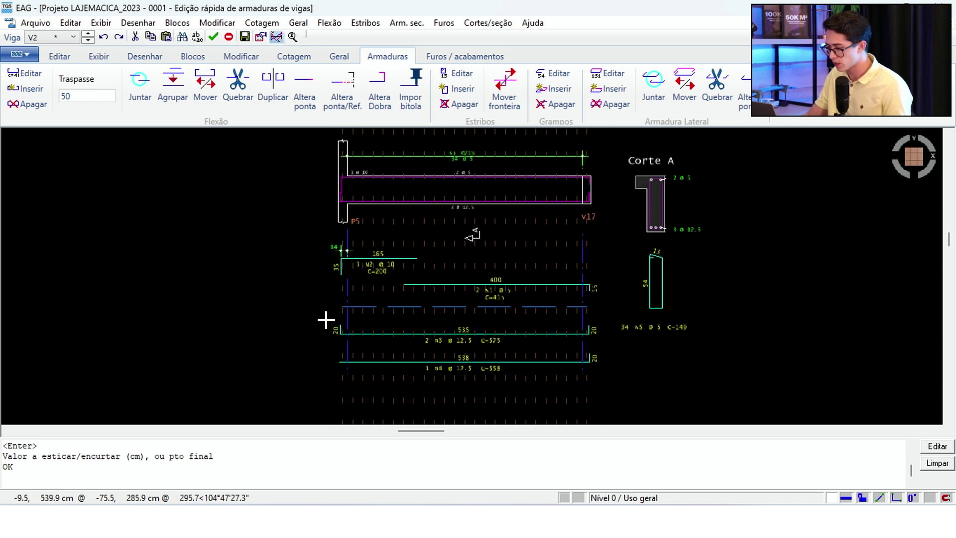
{"action": "scroll", "coordinate": [528, 329], "scroll_direction": "up", "scroll_amount": 1}
{"action": "scroll", "coordinate": [493, 335], "scroll_direction": "down", "scroll_amount": 1}
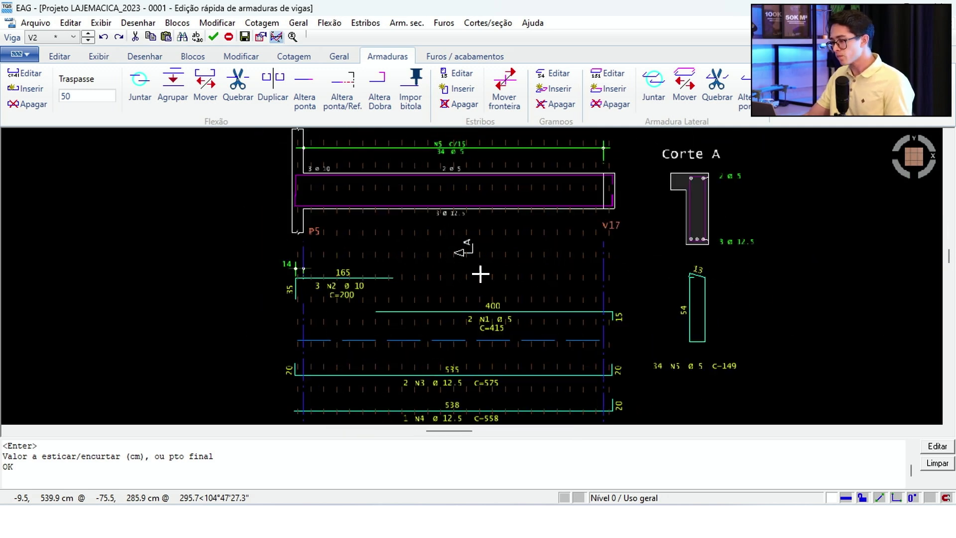
{"action": "scroll", "coordinate": [479, 272], "scroll_direction": "down", "scroll_amount": 2}
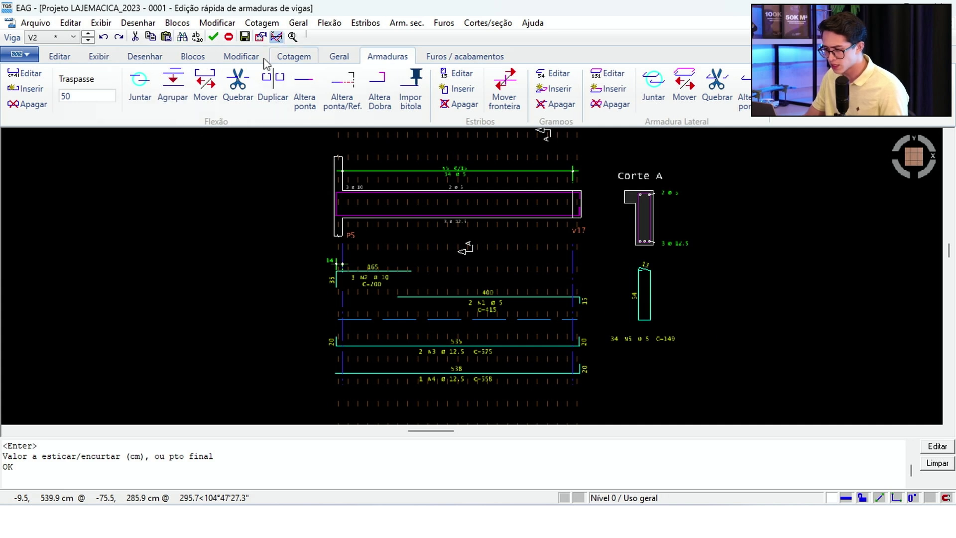
Try joining V2's top bars N2 and N1 into one bar, adopting the larger diameter, and undo the join.
{"action": "key", "text": "ctrl+z"}
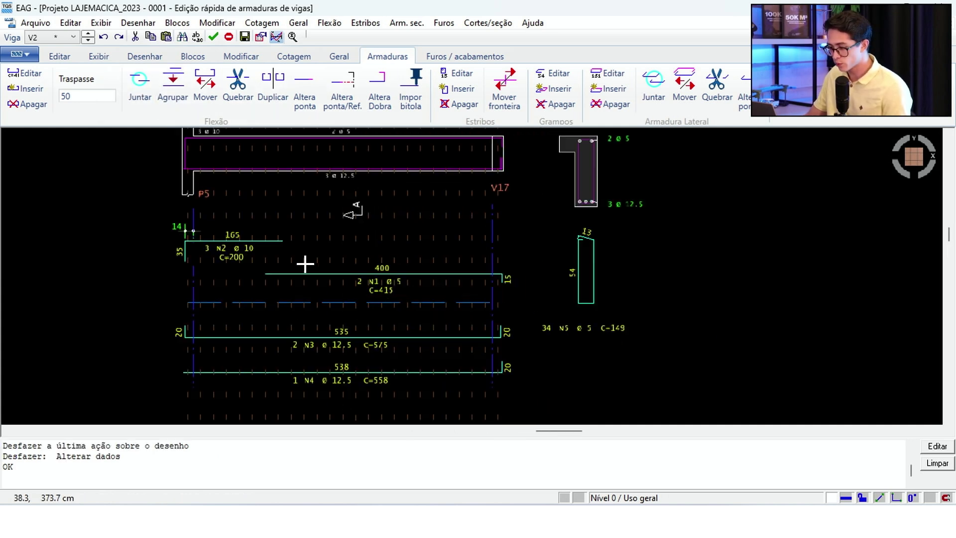
{"action": "scroll", "coordinate": [305, 264], "scroll_direction": "up", "scroll_amount": 2}
{"action": "left_click", "coordinate": [142, 94]}
{"action": "left_click", "coordinate": [211, 225]}
{"action": "left_click", "coordinate": [302, 269]}
{"action": "key", "text": "Return"}
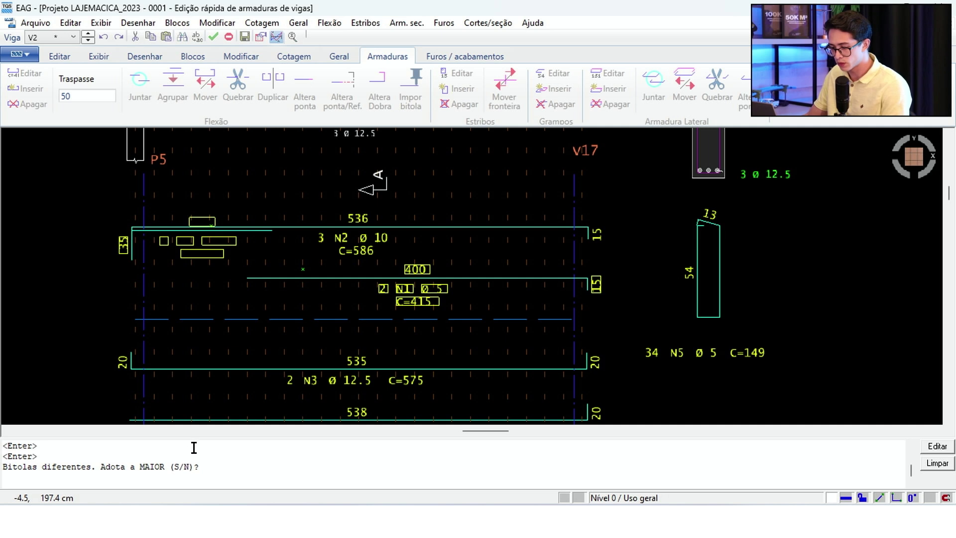
{"action": "type", "text": "S"}
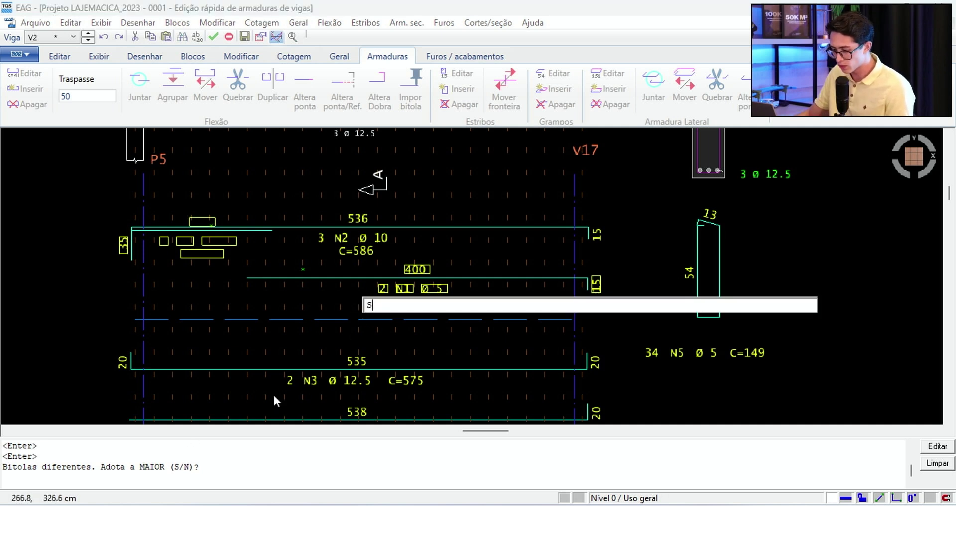
{"action": "key", "text": "Return"}
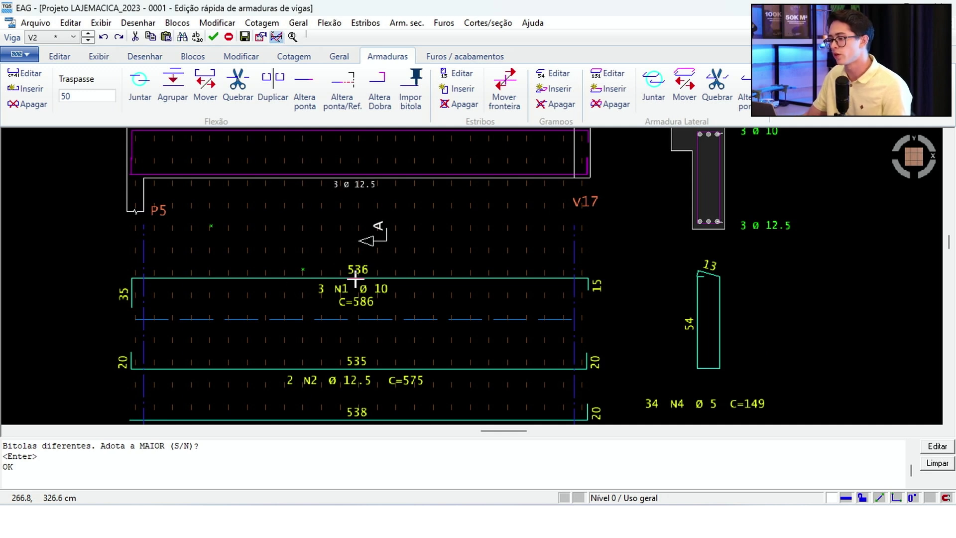
{"action": "scroll", "coordinate": [356, 281], "scroll_direction": "down", "scroll_amount": 2}
{"action": "scroll", "coordinate": [366, 292], "scroll_direction": "up", "scroll_amount": 1}
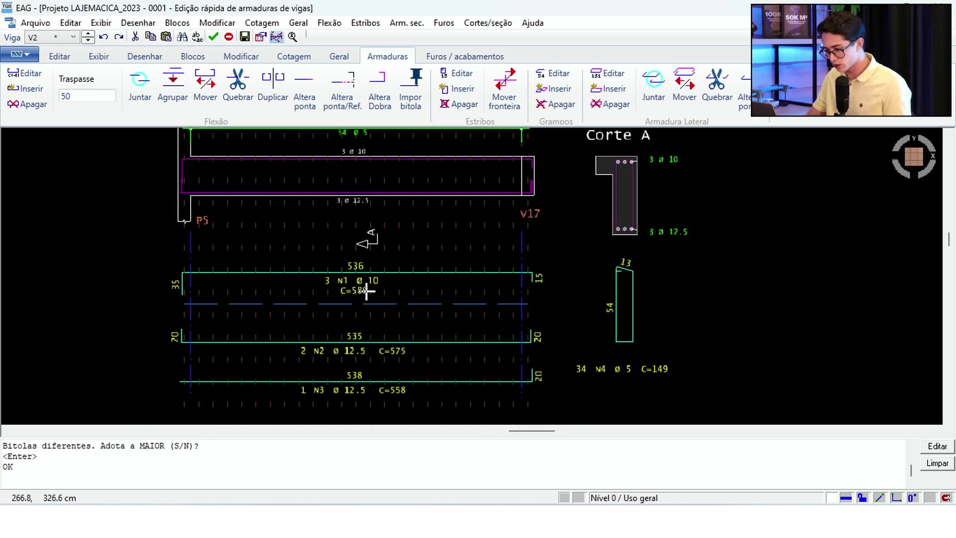
{"action": "key", "text": "ctrl+z"}
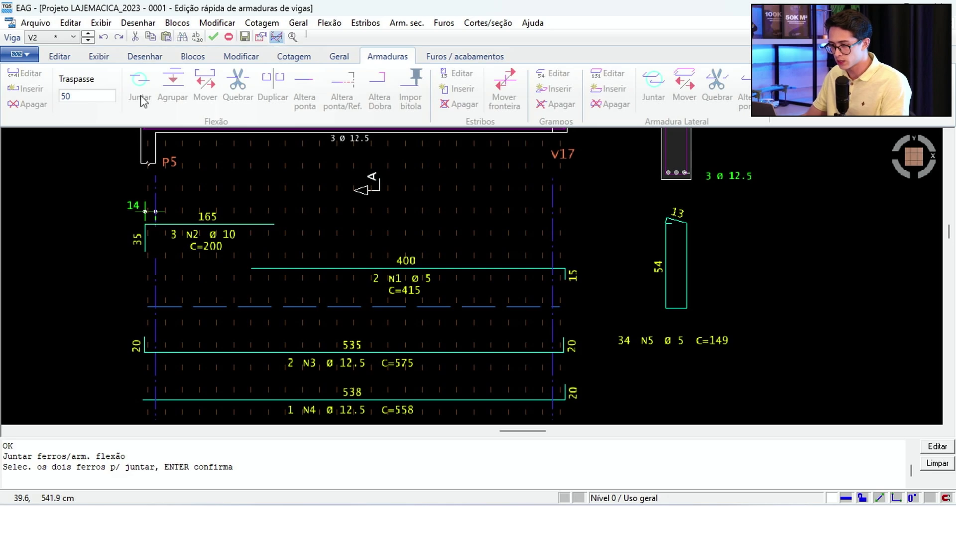
Join V2's top bars N2 and N1 into one bar, declining the larger diameter so the 5 mm size is adopted.
{"action": "left_click", "coordinate": [142, 97]}
{"action": "left_click", "coordinate": [140, 97]}
{"action": "left_click", "coordinate": [245, 224]}
{"action": "left_click", "coordinate": [369, 269]}
{"action": "key", "text": "Return"}
{"action": "key", "text": "Return"}
{"action": "type", "text": "N"}
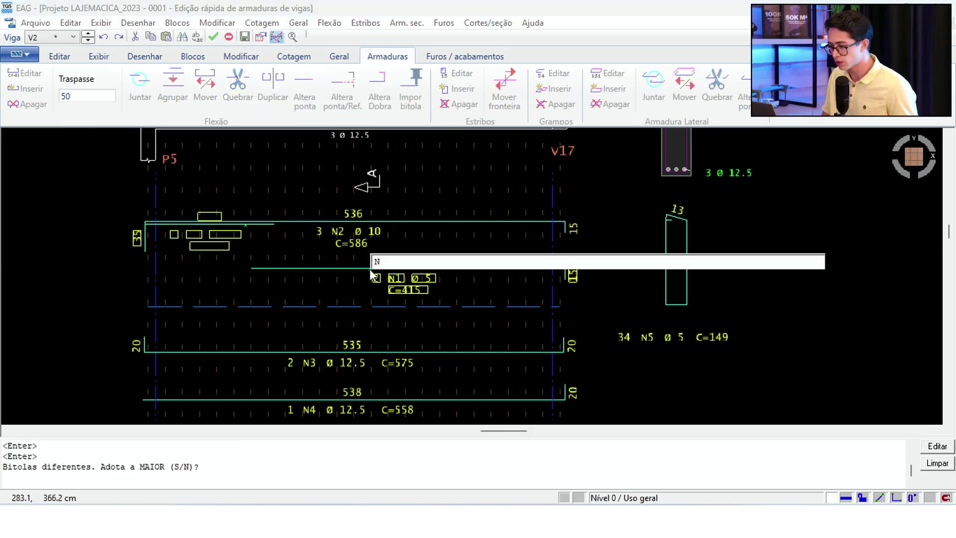
{"action": "key", "text": "Return"}
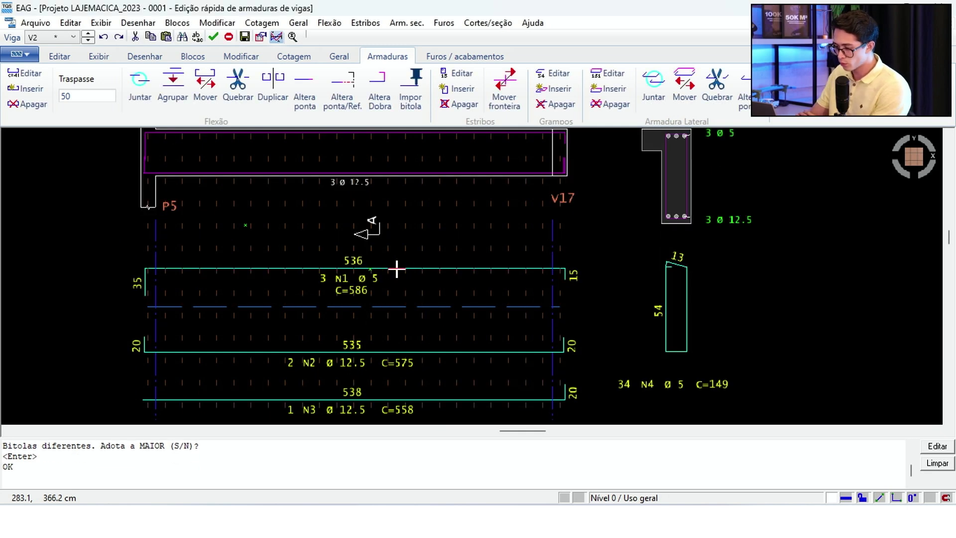
{"action": "scroll", "coordinate": [384, 290], "scroll_direction": "up", "scroll_amount": 1}
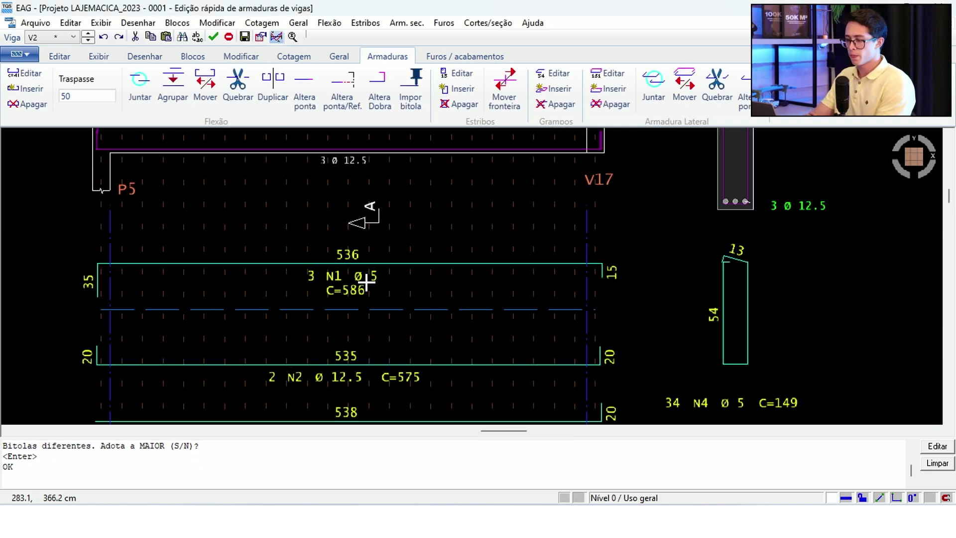
{"action": "scroll", "coordinate": [385, 273], "scroll_direction": "down", "scroll_amount": 2}
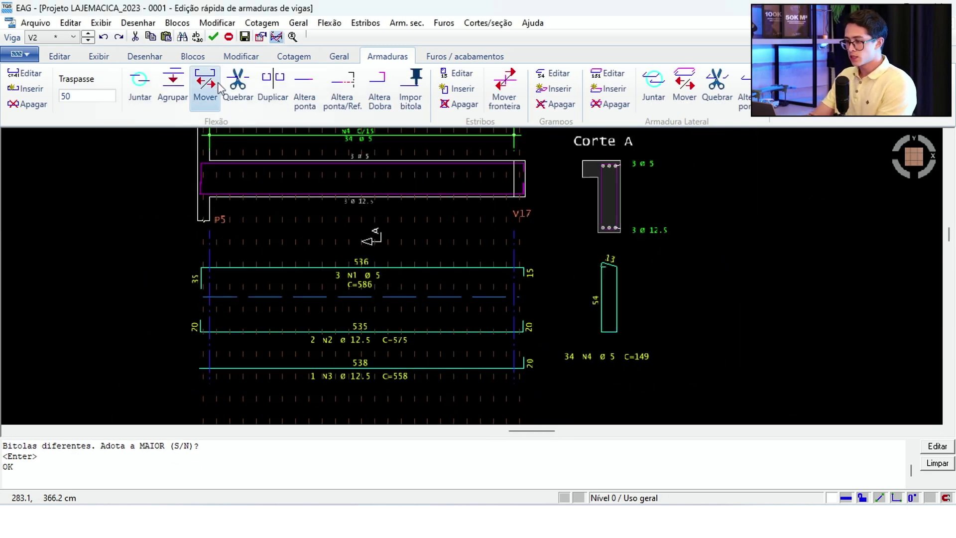
Break the joined top bar N1 nearer P5 with a 50 cm lap, giving pieces about 160 cm and 425 cm long.
{"action": "left_click", "coordinate": [237, 95]}
{"action": "scroll", "coordinate": [299, 275], "scroll_direction": "up", "scroll_amount": 2}
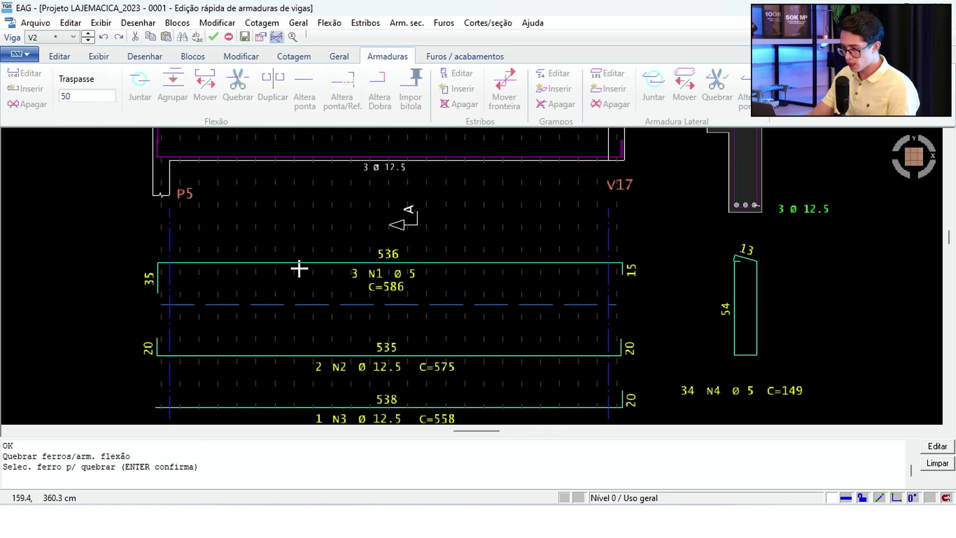
{"action": "left_click", "coordinate": [297, 260]}
{"action": "key", "text": "Return"}
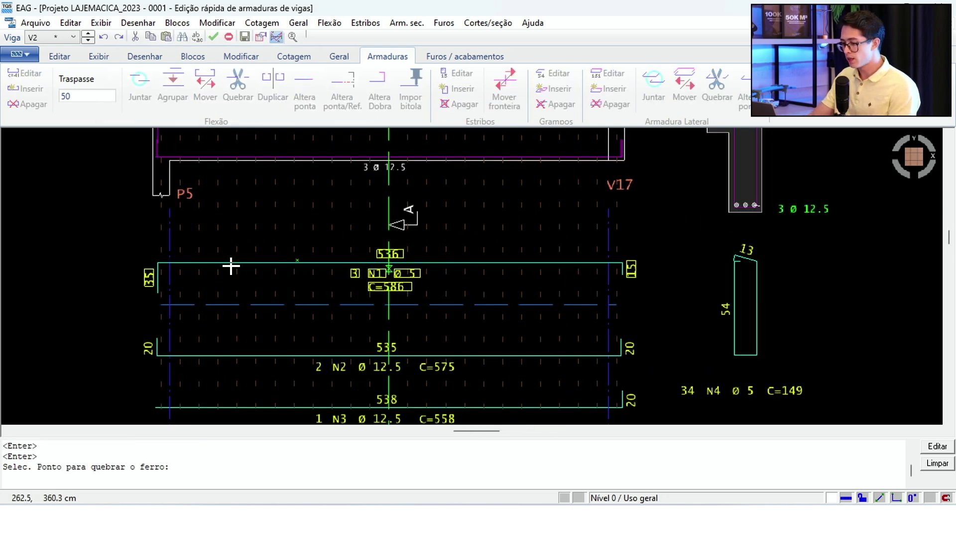
{"action": "left_click", "coordinate": [275, 262]}
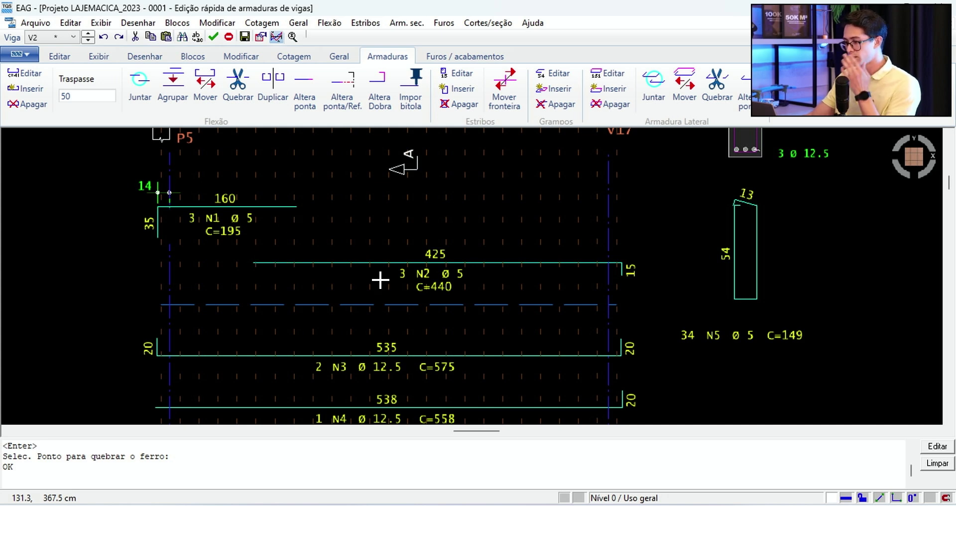
Shorten top bar N2's straight end by about 331 cm toward V17 using Altera ponta.
{"action": "left_click", "coordinate": [304, 94]}
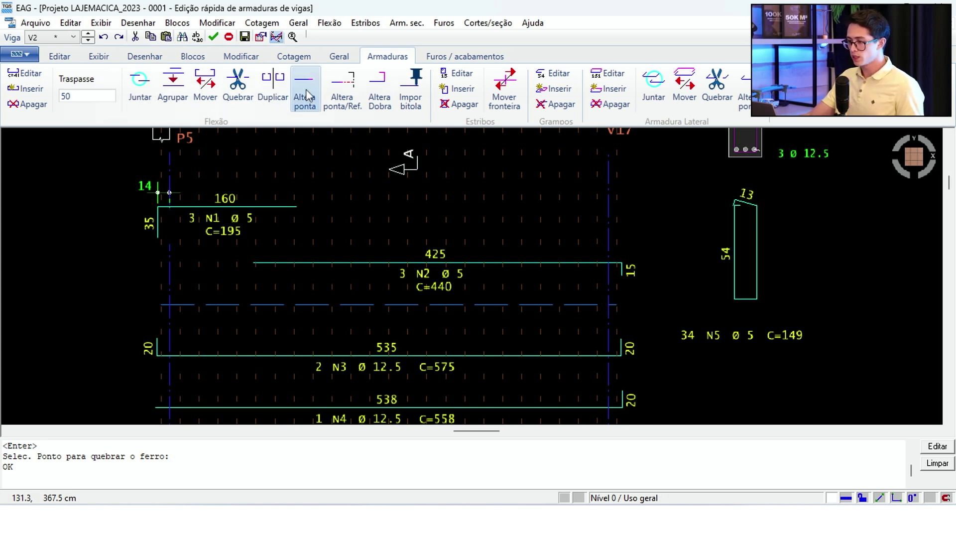
{"action": "left_click", "coordinate": [258, 262]}
{"action": "key", "text": "Return"}
{"action": "key", "text": "Return"}
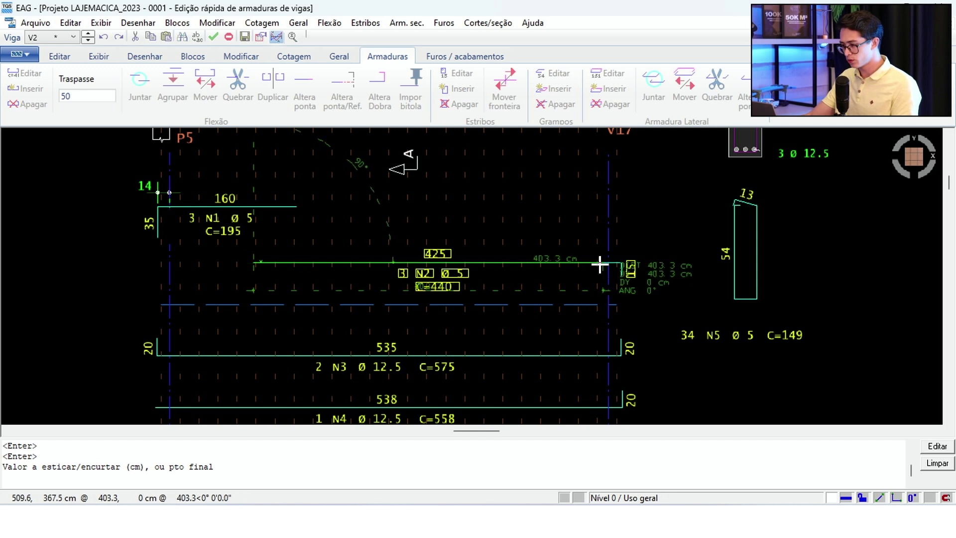
{"action": "left_click", "coordinate": [542, 261]}
{"action": "scroll", "coordinate": [493, 247], "scroll_direction": "down", "scroll_amount": 2}
{"action": "scroll", "coordinate": [468, 284], "scroll_direction": "up", "scroll_amount": 2}
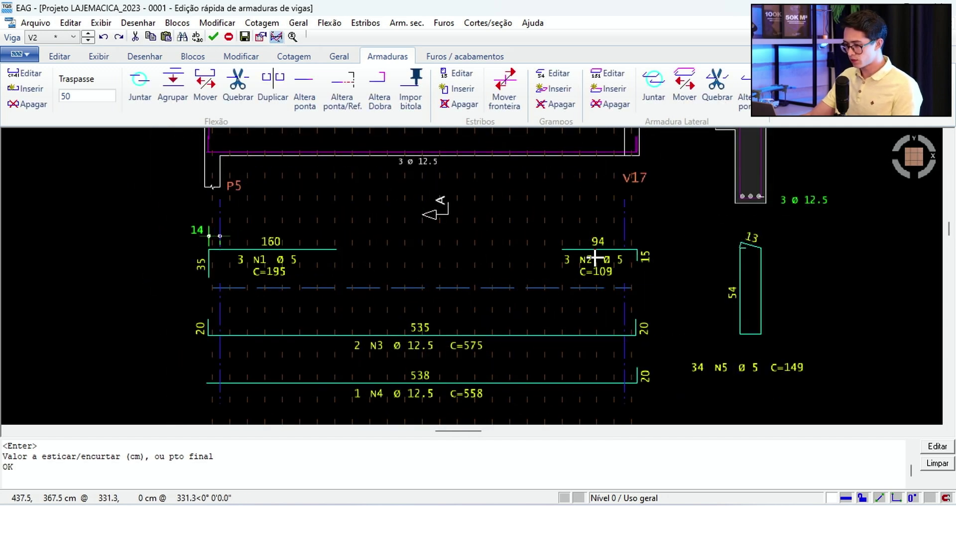
Try to insert two 6.3 mm negative bars between N1 and N2 with a horizontal length of 0.
{"action": "left_click", "coordinate": [139, 90]}
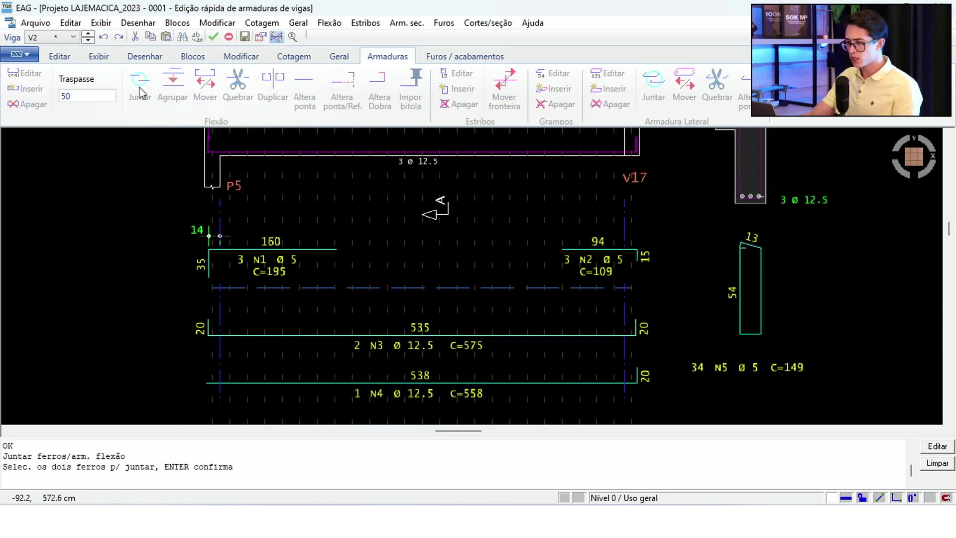
{"action": "key", "text": "Escape"}
{"action": "left_click", "coordinate": [25, 88]}
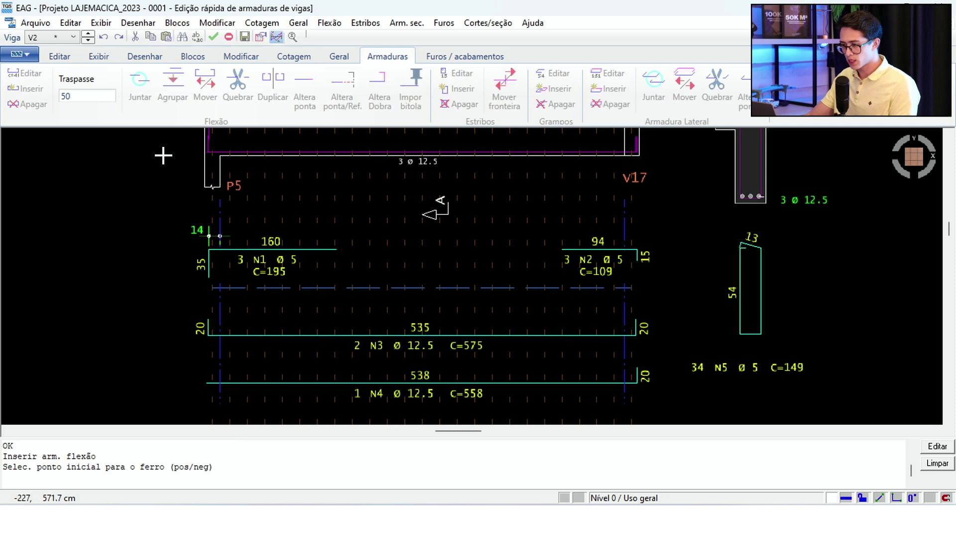
{"action": "left_click", "coordinate": [406, 210]}
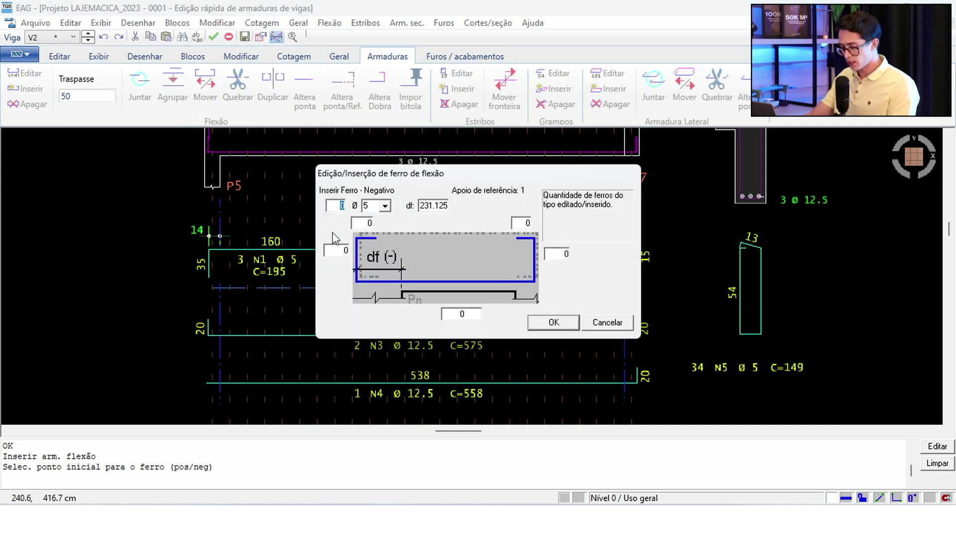
{"action": "left_click", "coordinate": [385, 205]}
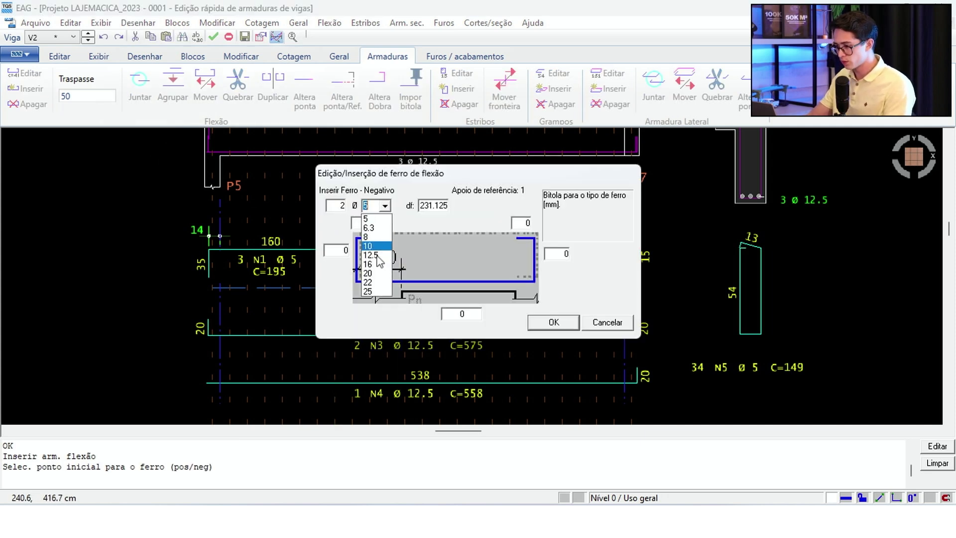
{"action": "left_click", "coordinate": [371, 230]}
{"action": "left_click", "coordinate": [553, 322]}
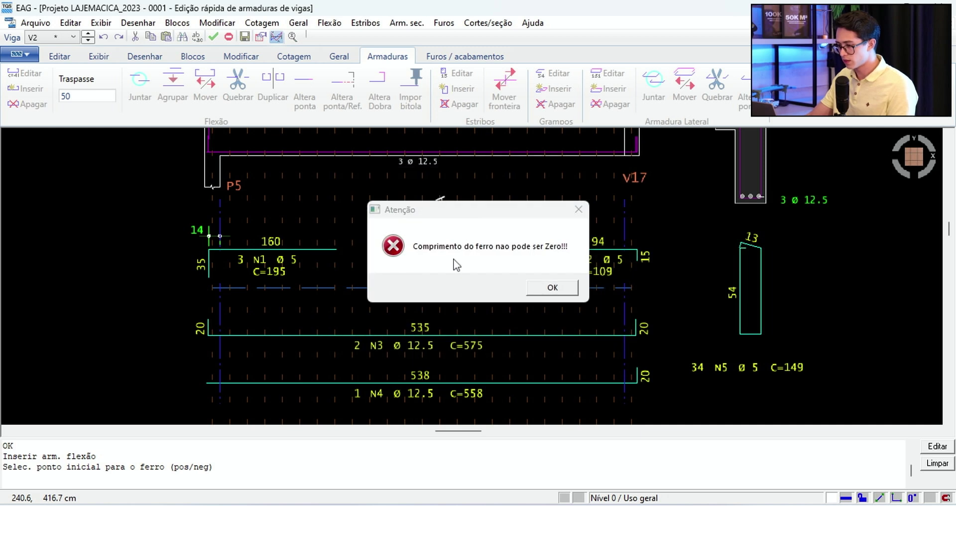
{"action": "left_click", "coordinate": [553, 289]}
Insert two 6.3 mm negative bars, 150 cm long, between N1 and N2, starting about 231 cm from the P5 reference line.
{"action": "left_click", "coordinate": [409, 245]}
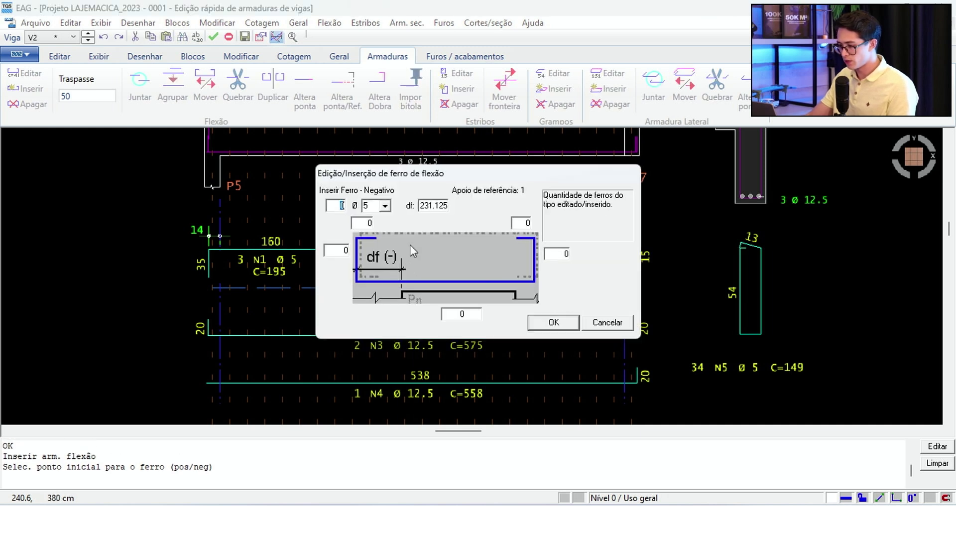
{"action": "type", "text": "2"}
{"action": "left_click", "coordinate": [385, 205]}
{"action": "left_click", "coordinate": [371, 230]}
{"action": "left_click_drag", "start_coordinate": [457, 318], "coordinate": [505, 318]}
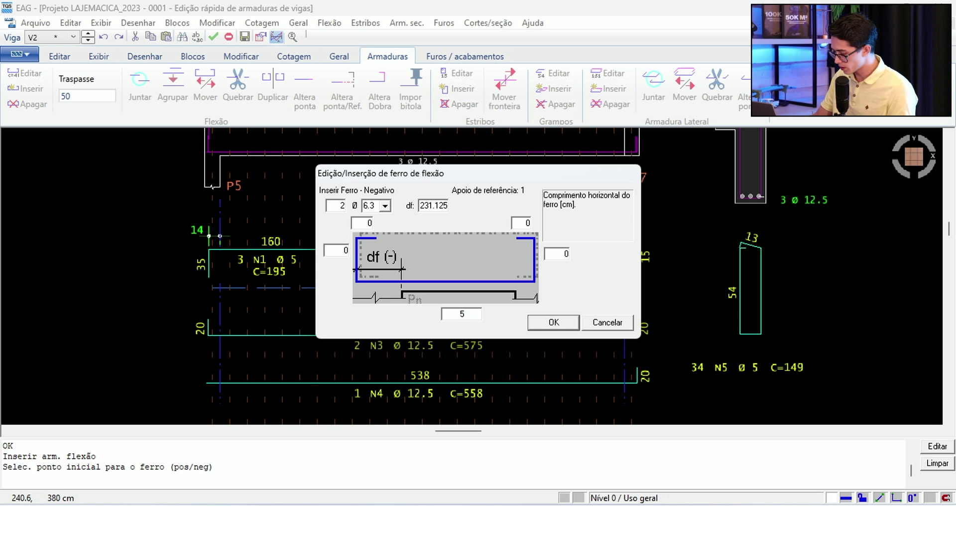
{"action": "type", "text": "150"}
{"action": "key", "text": "Return"}
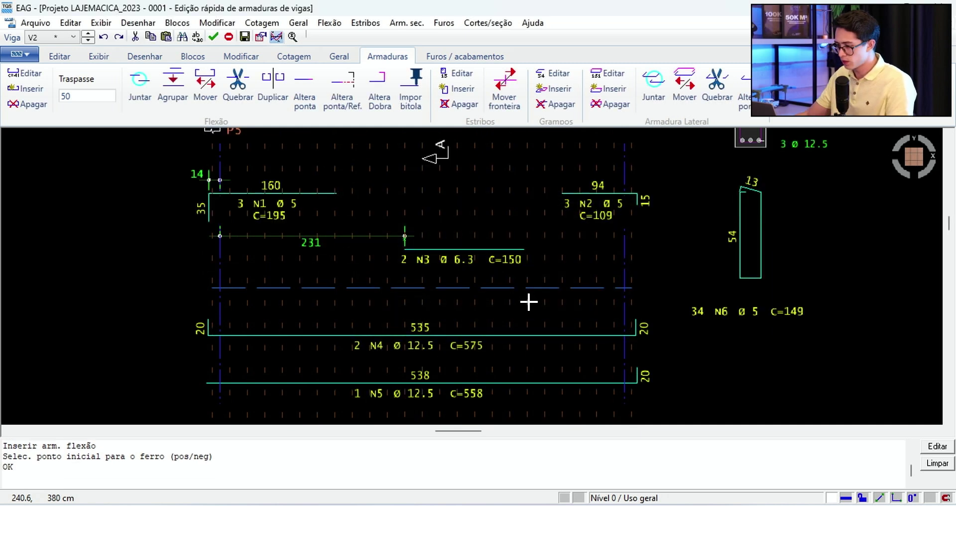
Extend the new bar N3's end toward P5 by about 131 cm, to about 100 cm from the P5 reference line.
{"action": "left_click", "coordinate": [305, 90]}
{"action": "left_click", "coordinate": [405, 238]}
{"action": "key", "text": "Return"}
{"action": "key", "text": "Return"}
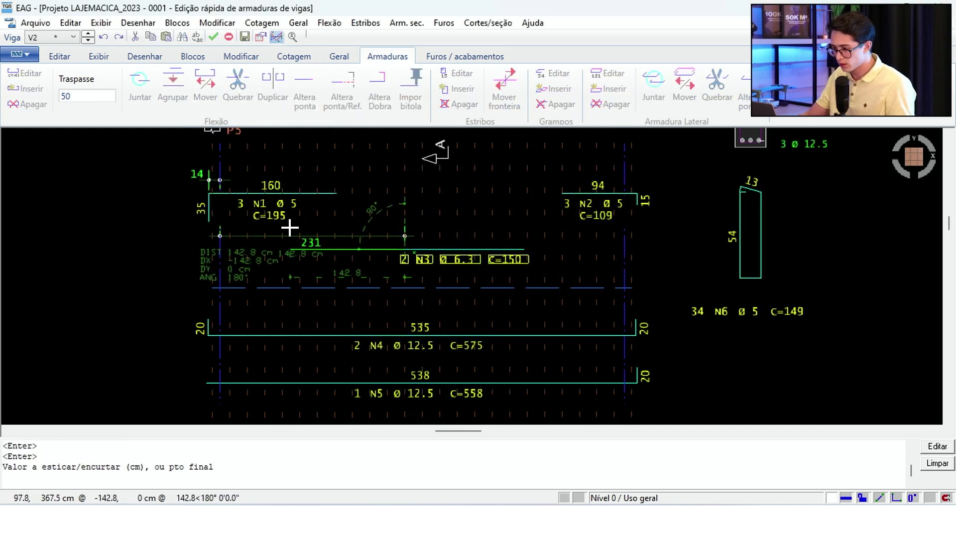
{"action": "left_click", "coordinate": [301, 230]}
Extend bar N3's straight end toward V17 by about 69 cm.
{"action": "left_click", "coordinate": [510, 252]}
{"action": "key", "text": "Return"}
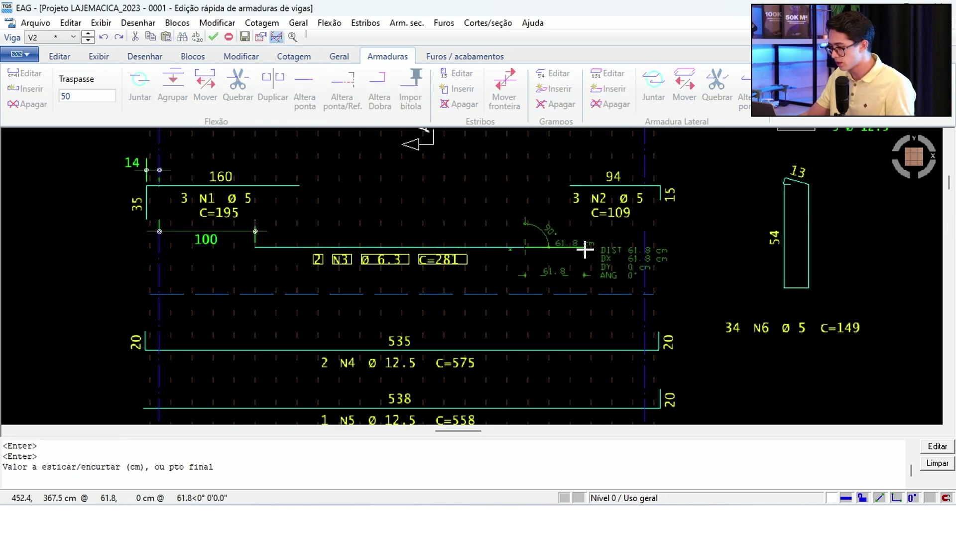
{"action": "left_click", "coordinate": [587, 252]}
{"action": "scroll", "coordinate": [505, 234], "scroll_direction": "down", "scroll_amount": 3}
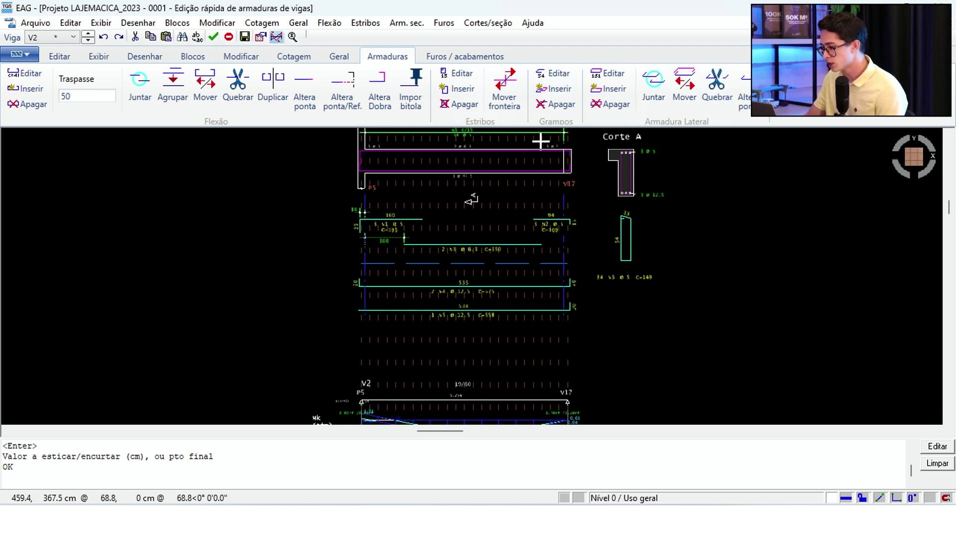
{"action": "scroll", "coordinate": [428, 214], "scroll_direction": "down", "scroll_amount": 3}
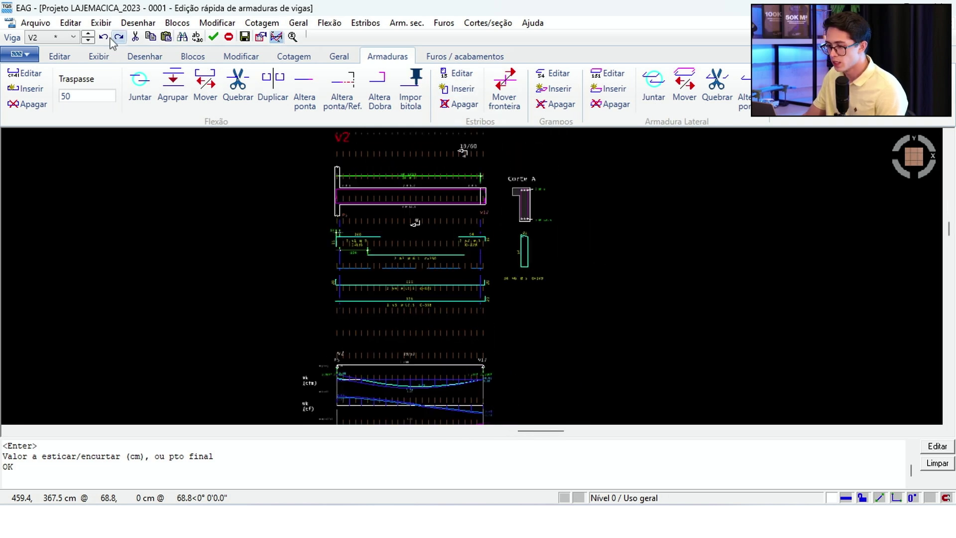
Switch to beam V1 without saving the V2 changes, and reopen beam V2.
{"action": "left_click", "coordinate": [88, 40]}
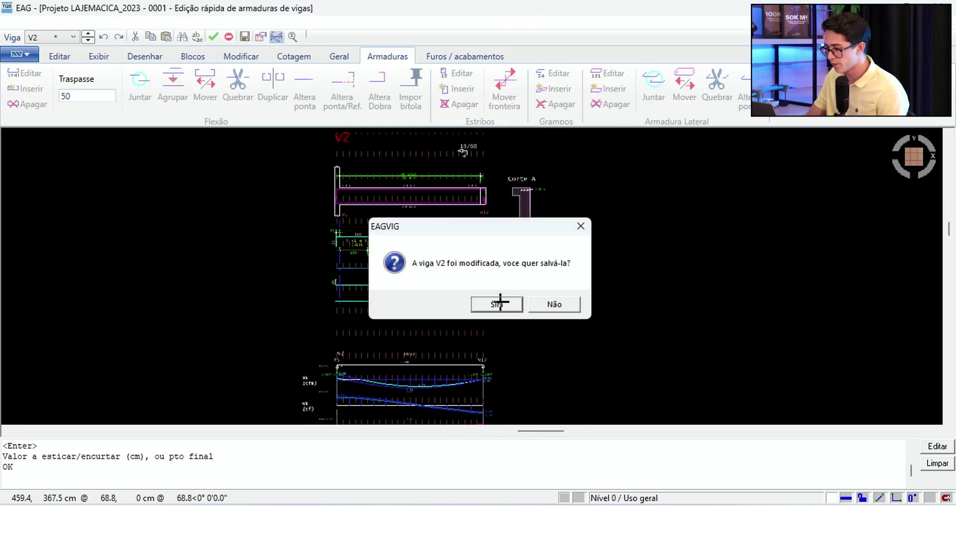
{"action": "left_click", "coordinate": [498, 303]}
{"action": "left_click", "coordinate": [587, 312]}
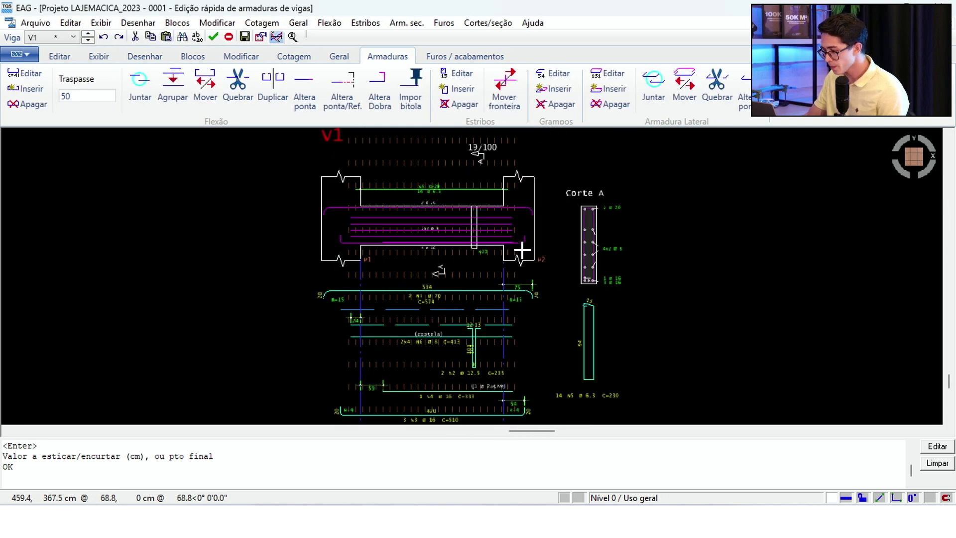
{"action": "scroll", "coordinate": [519, 252], "scroll_direction": "down", "scroll_amount": 2}
{"action": "left_click", "coordinate": [73, 37]}
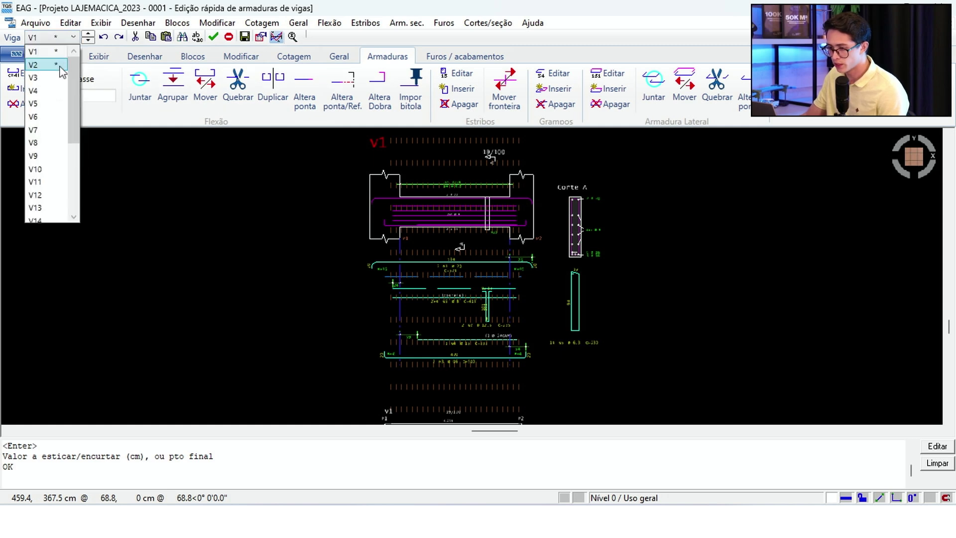
{"action": "left_click", "coordinate": [49, 58]}
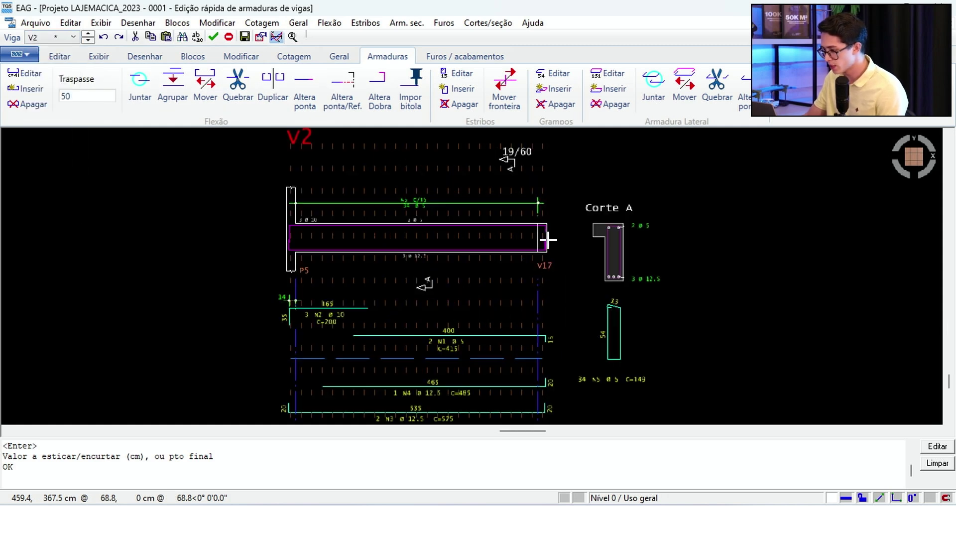
Examine how the bars of beam V2 end at support V17 in the elevation and in section A.
{"action": "scroll", "coordinate": [548, 246], "scroll_direction": "up", "scroll_amount": 1}
{"action": "scroll", "coordinate": [528, 272], "scroll_direction": "down", "scroll_amount": 2}
{"action": "scroll", "coordinate": [490, 405], "scroll_direction": "up", "scroll_amount": 1}
{"action": "scroll", "coordinate": [541, 374], "scroll_direction": "up", "scroll_amount": 1}
{"action": "scroll", "coordinate": [555, 360], "scroll_direction": "down", "scroll_amount": 1}
{"action": "scroll", "coordinate": [555, 213], "scroll_direction": "up", "scroll_amount": 1}
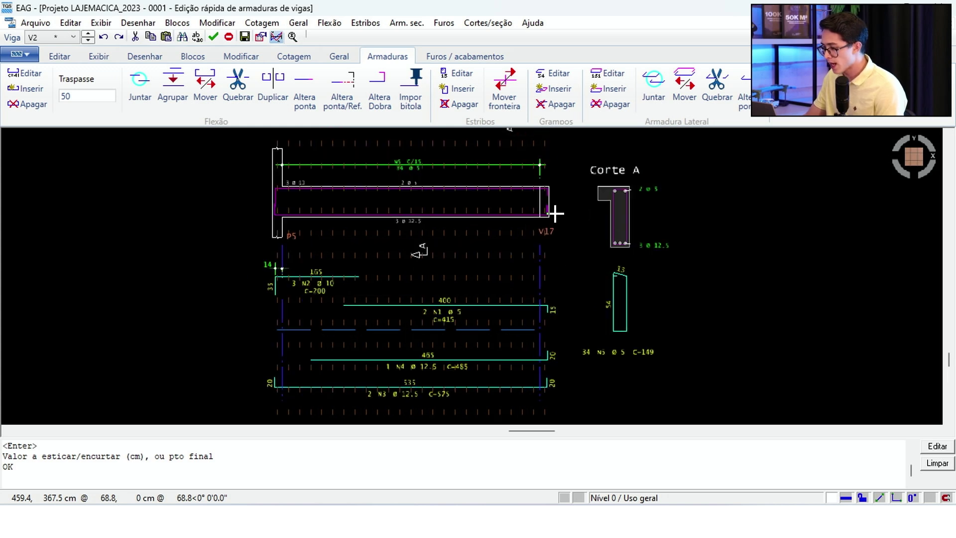
{"action": "scroll", "coordinate": [547, 212], "scroll_direction": "up", "scroll_amount": 2}
{"action": "scroll", "coordinate": [551, 212], "scroll_direction": "up", "scroll_amount": 1}
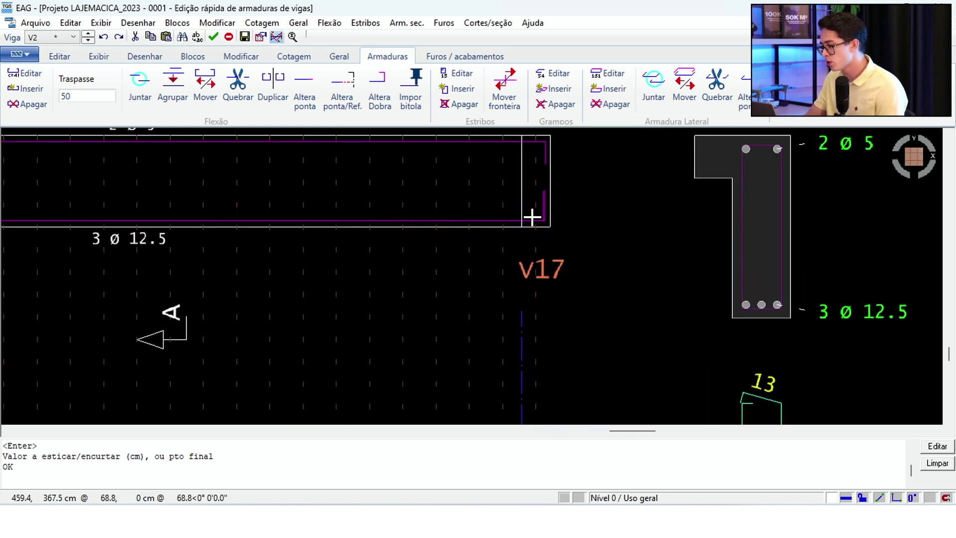
{"action": "scroll", "coordinate": [527, 213], "scroll_direction": "down", "scroll_amount": 1}
{"action": "scroll", "coordinate": [545, 229], "scroll_direction": "down", "scroll_amount": 2}
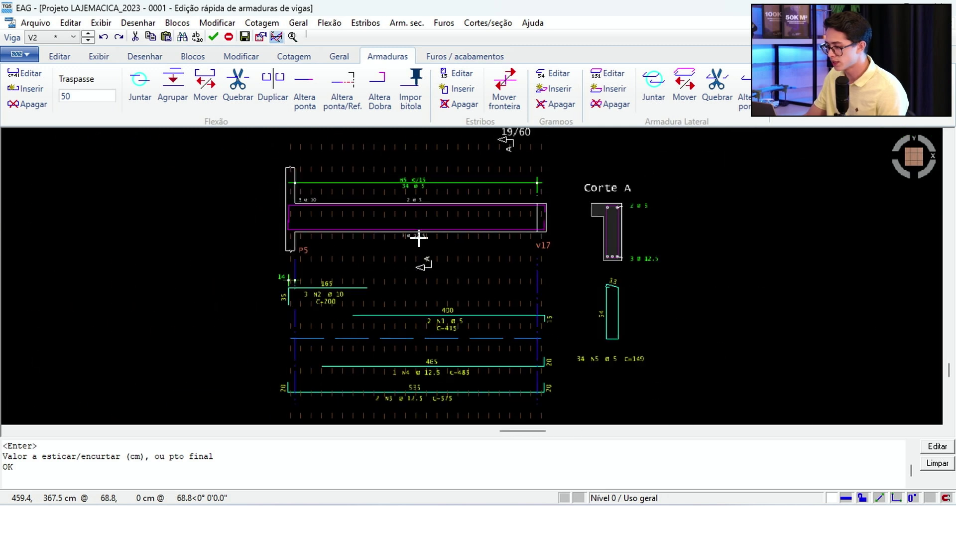
{"action": "scroll", "coordinate": [549, 218], "scroll_direction": "up", "scroll_amount": 1}
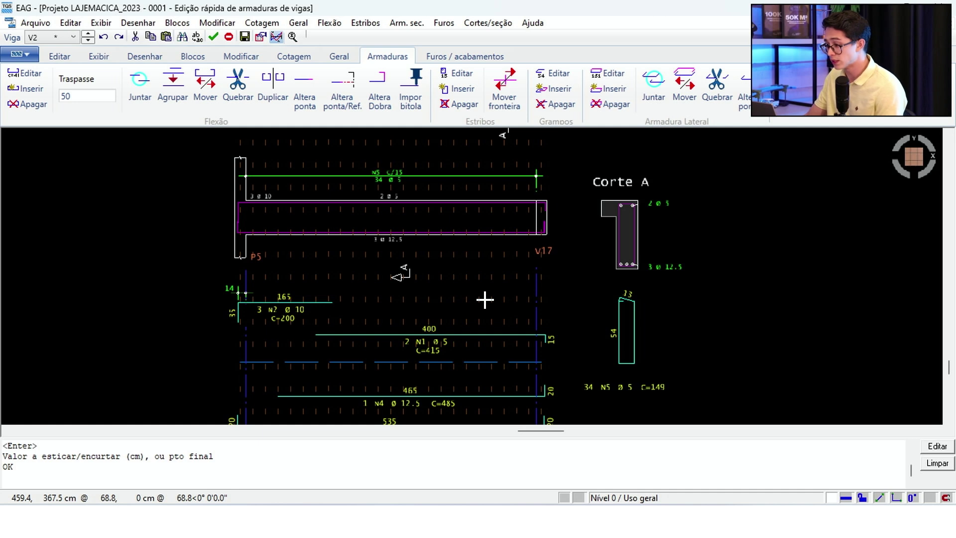
{"action": "scroll", "coordinate": [548, 198], "scroll_direction": "down", "scroll_amount": 1}
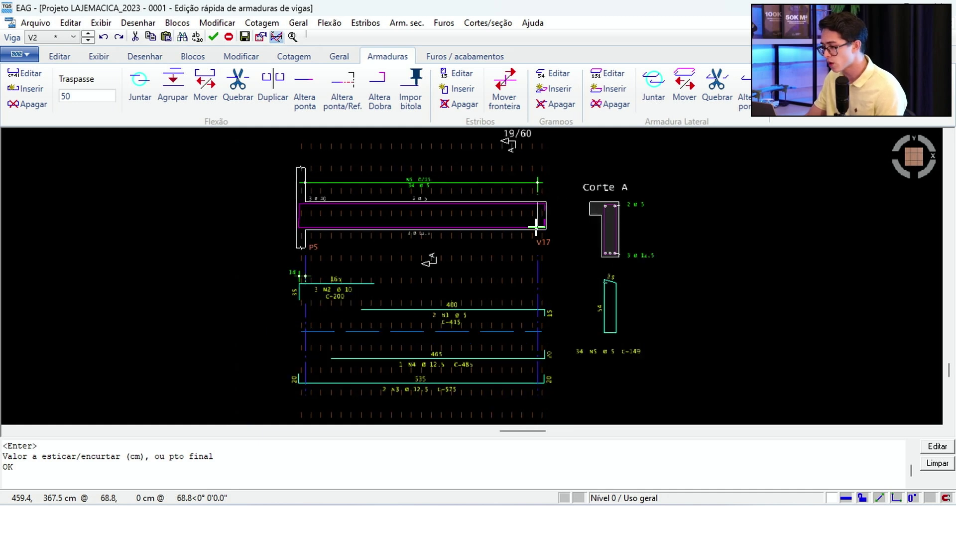
{"action": "scroll", "coordinate": [536, 226], "scroll_direction": "up", "scroll_amount": 1}
Insert two 5 mm negative clips (grampos) with two legs at support V17, 50 cm long and 10 cm across.
{"action": "left_click", "coordinate": [552, 89]}
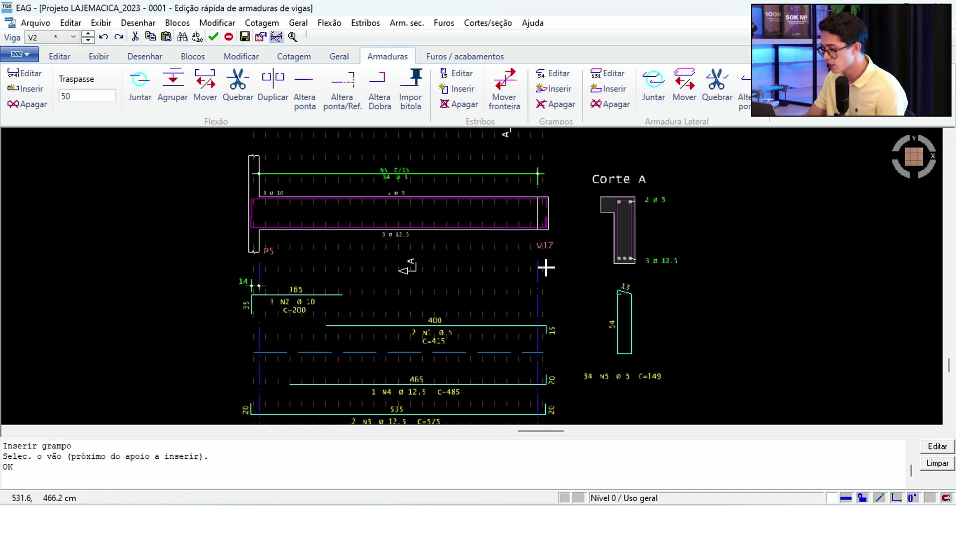
{"action": "left_click", "coordinate": [540, 225]}
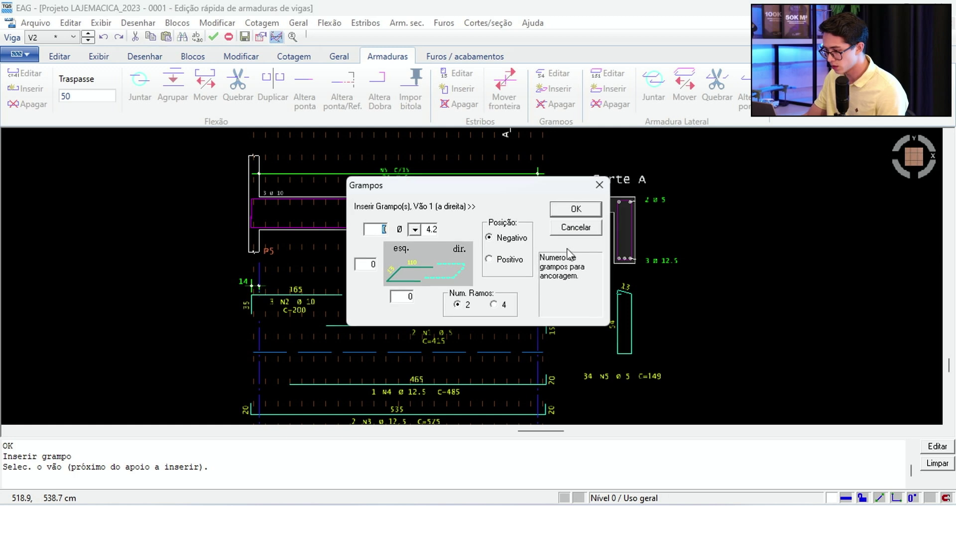
{"action": "type", "text": "2"}
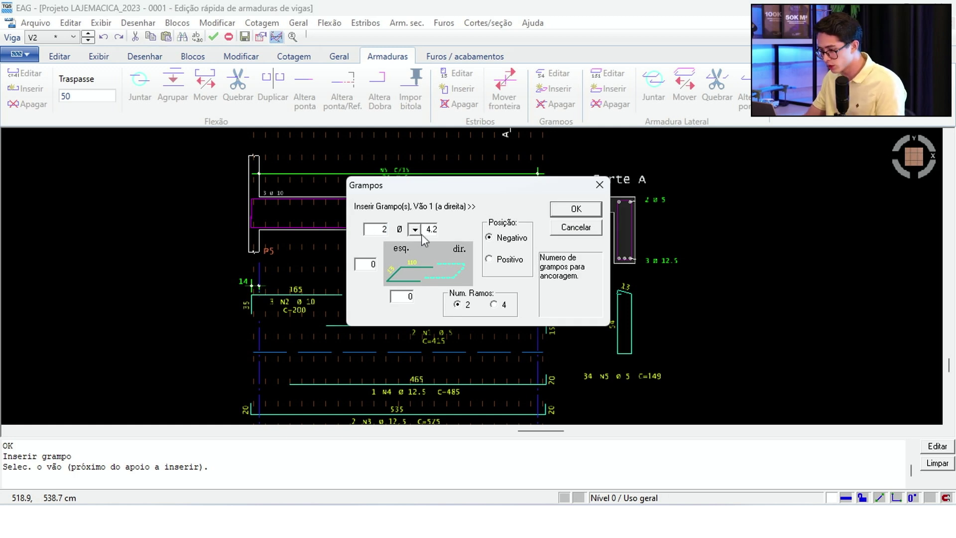
{"action": "left_click", "coordinate": [418, 232]}
{"action": "left_click", "coordinate": [431, 252]}
{"action": "left_click", "coordinate": [402, 297]}
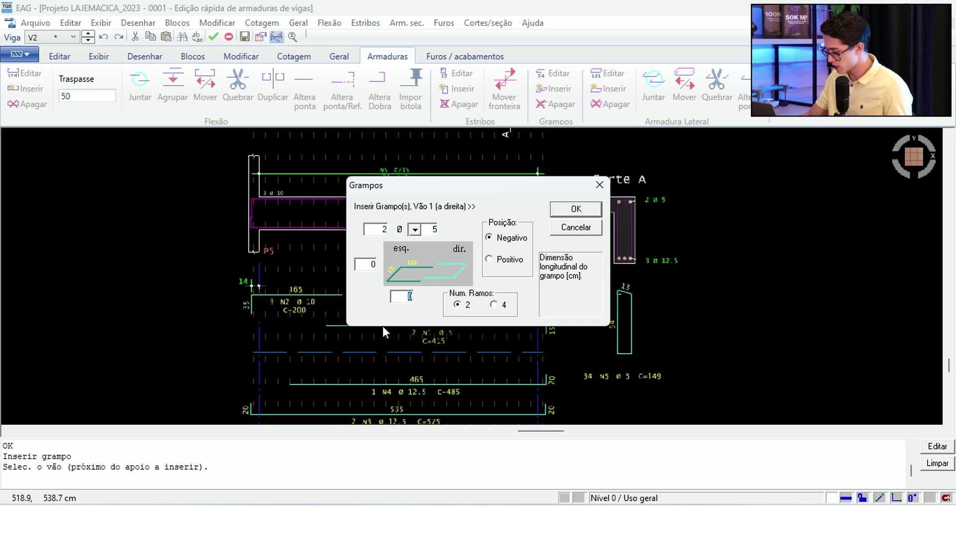
{"action": "type", "text": "50"}
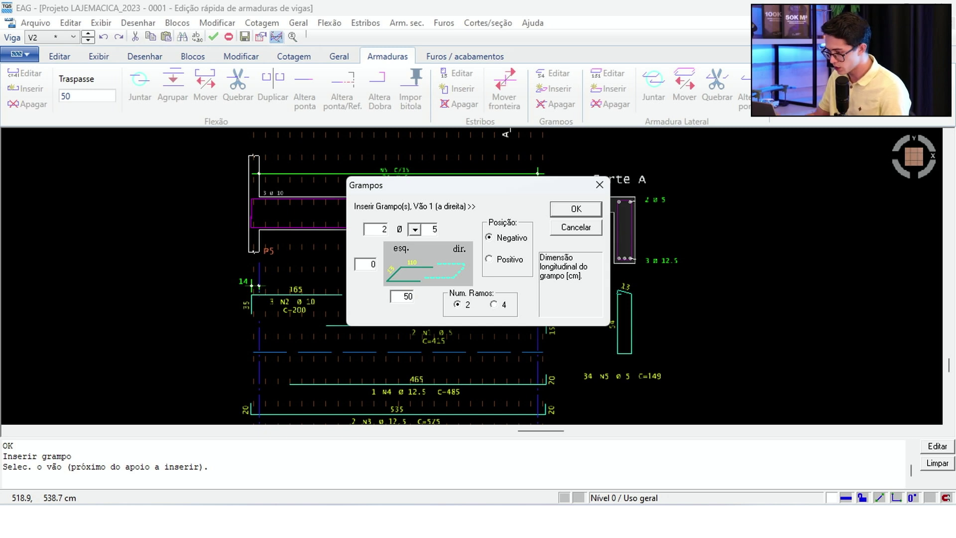
{"action": "left_click", "coordinate": [373, 264]}
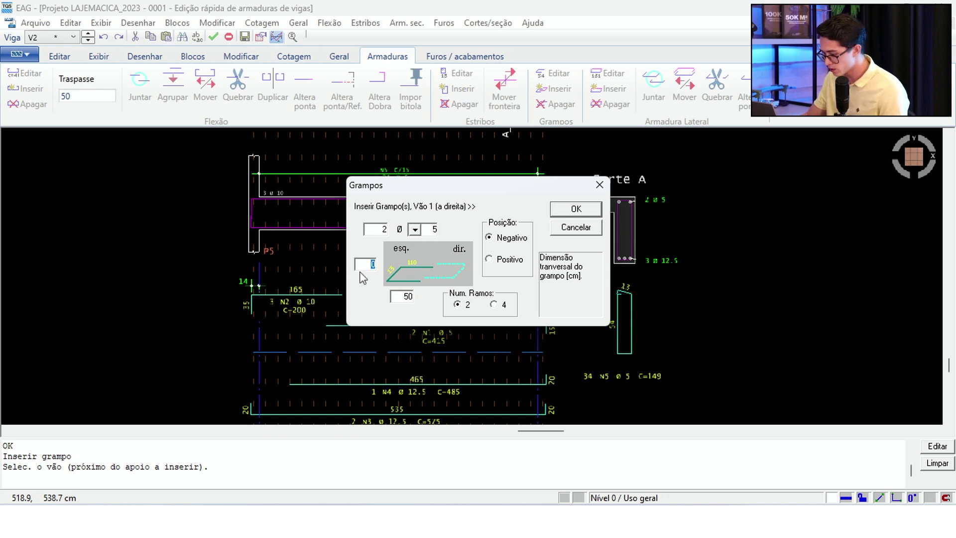
{"action": "key", "text": "Return"}
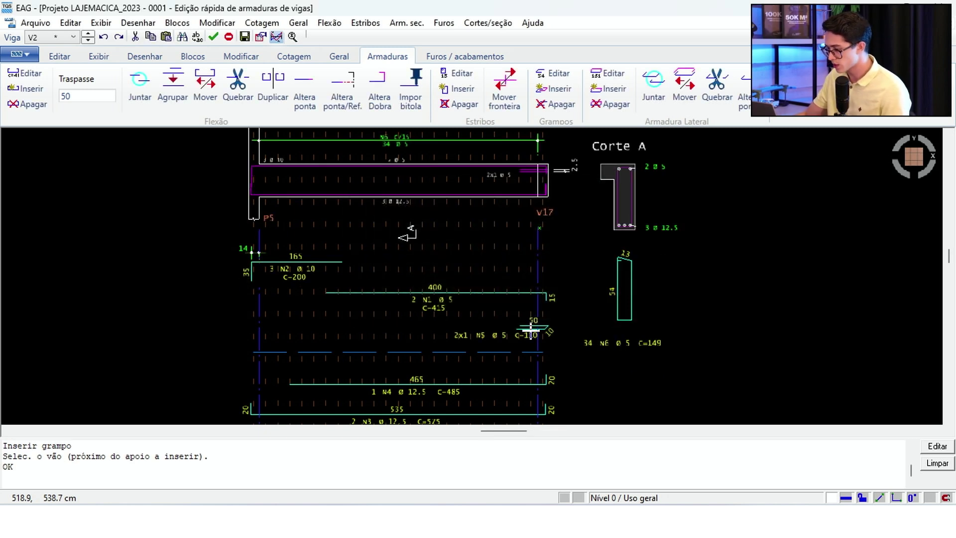
Examine the new clip near V17 in both the beam elevation and the bar detail below it.
{"action": "scroll", "coordinate": [555, 345], "scroll_direction": "up", "scroll_amount": 2}
{"action": "scroll", "coordinate": [539, 327], "scroll_direction": "down", "scroll_amount": 4}
{"action": "scroll", "coordinate": [546, 229], "scroll_direction": "up", "scroll_amount": 3}
{"action": "scroll", "coordinate": [527, 233], "scroll_direction": "down", "scroll_amount": 3}
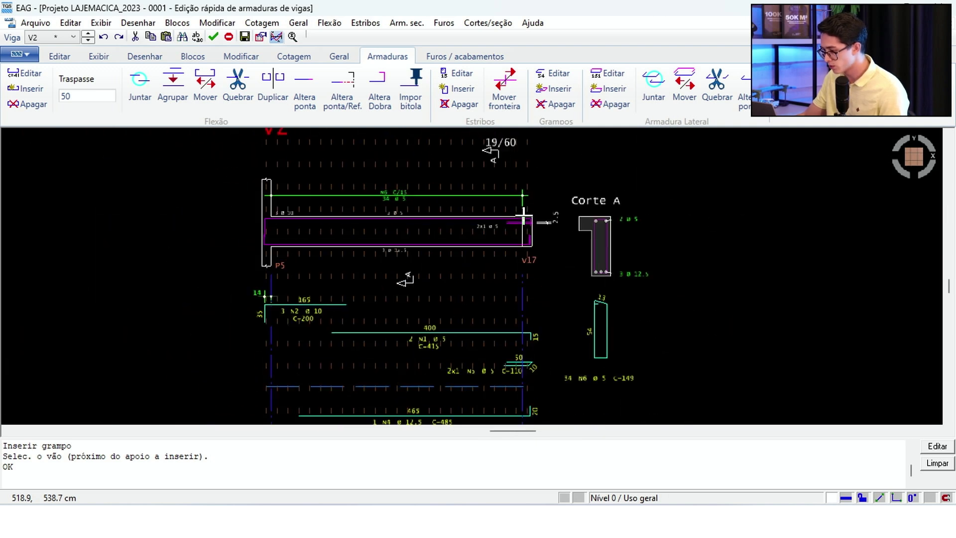
{"action": "scroll", "coordinate": [520, 318], "scroll_direction": "up", "scroll_amount": 3}
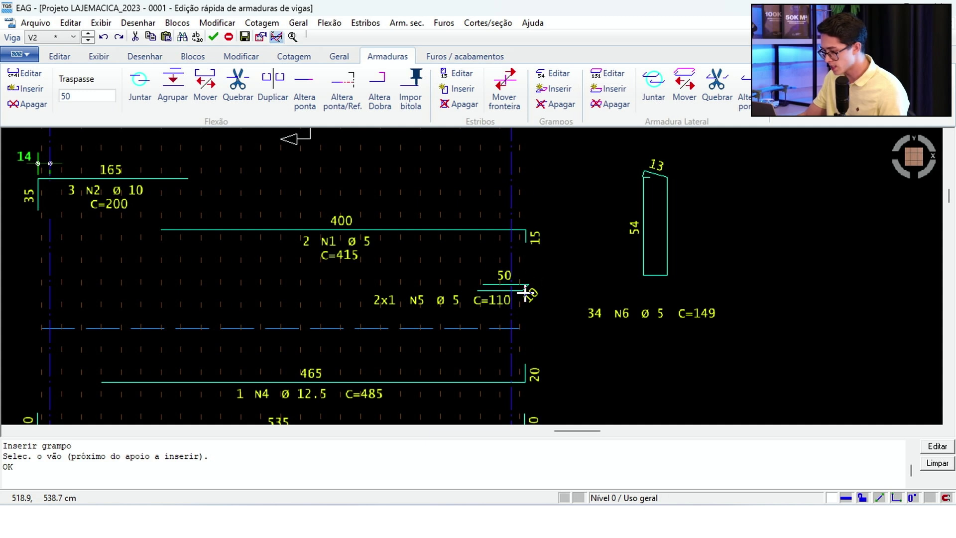
{"action": "scroll", "coordinate": [501, 304], "scroll_direction": "down", "scroll_amount": 2}
{"action": "scroll", "coordinate": [503, 304], "scroll_direction": "down", "scroll_amount": 3}
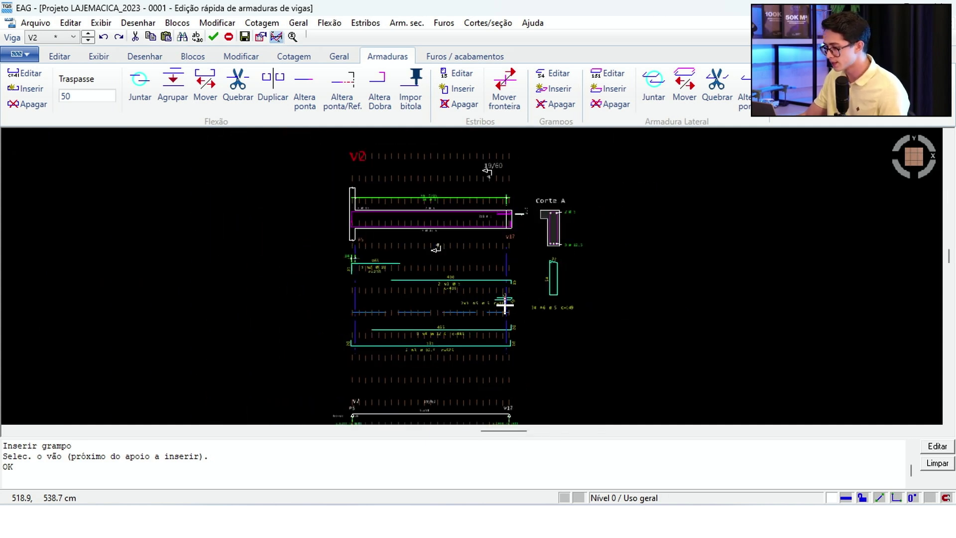
{"action": "scroll", "coordinate": [473, 236], "scroll_direction": "up", "scroll_amount": 2}
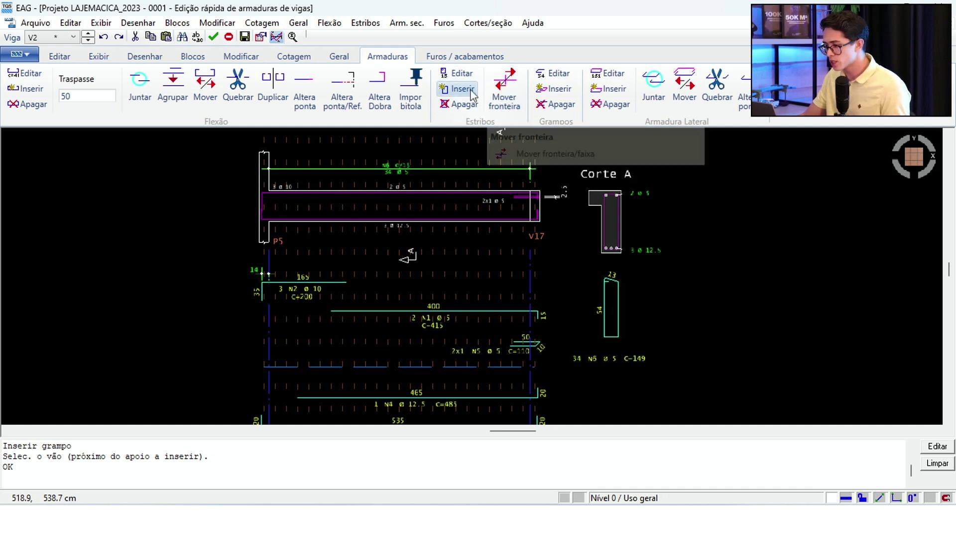
Set the spacing of beam V2's stirrup range to 10 cm.
{"action": "left_click", "coordinate": [457, 74]}
{"action": "left_click", "coordinate": [393, 168]}
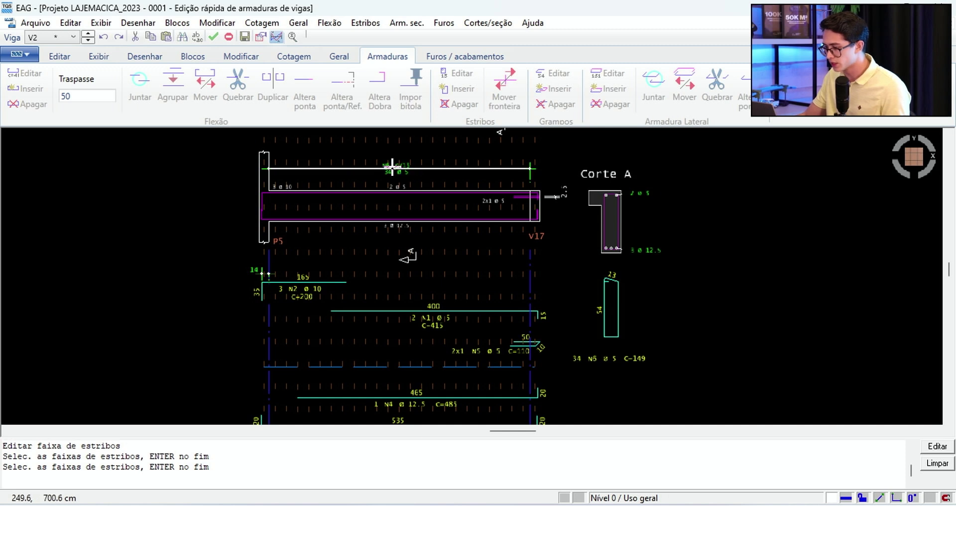
{"action": "key", "text": "Return"}
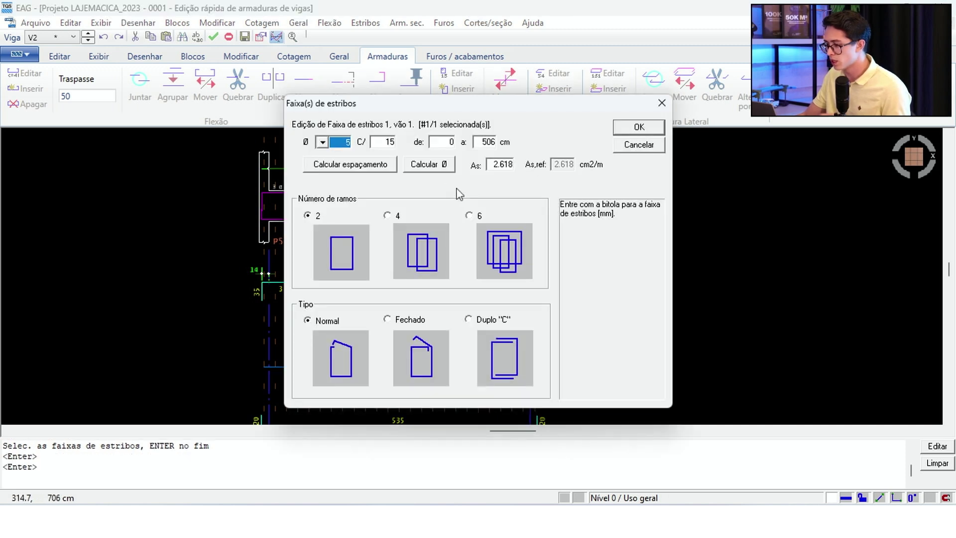
{"action": "key", "text": "Tab"}
{"action": "type", "text": "10"}
{"action": "key", "text": "Return"}
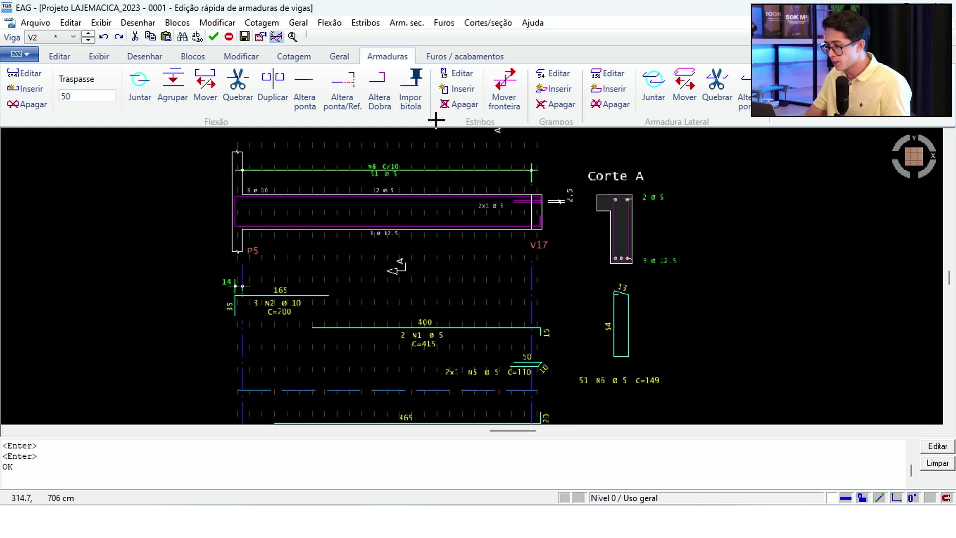
Move the stirrup range's boundary at V17 back toward P5 by about 122 cm.
{"action": "left_click", "coordinate": [510, 93]}
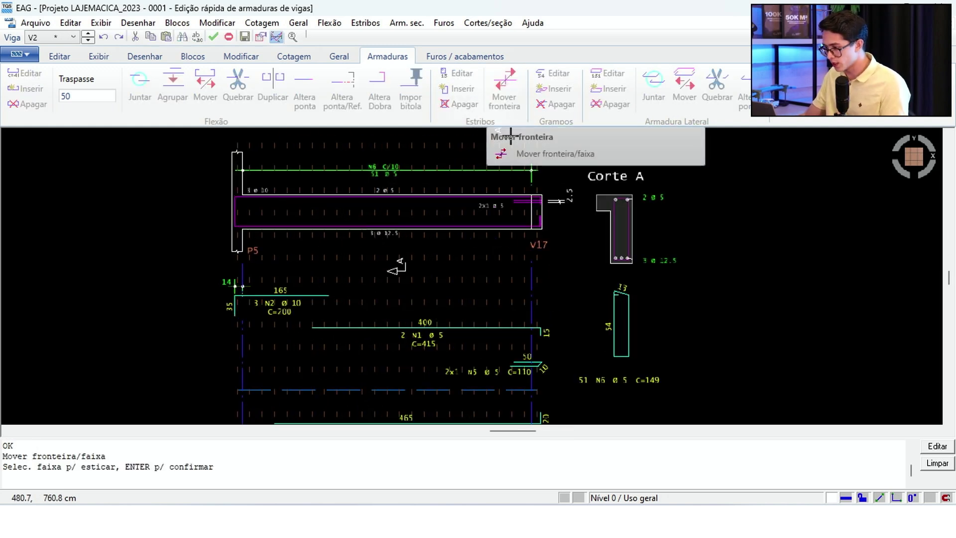
{"action": "left_click", "coordinate": [528, 168]}
{"action": "key", "text": "Return"}
{"action": "key", "text": "Return"}
{"action": "scroll", "coordinate": [448, 175], "scroll_direction": "up", "scroll_amount": 4}
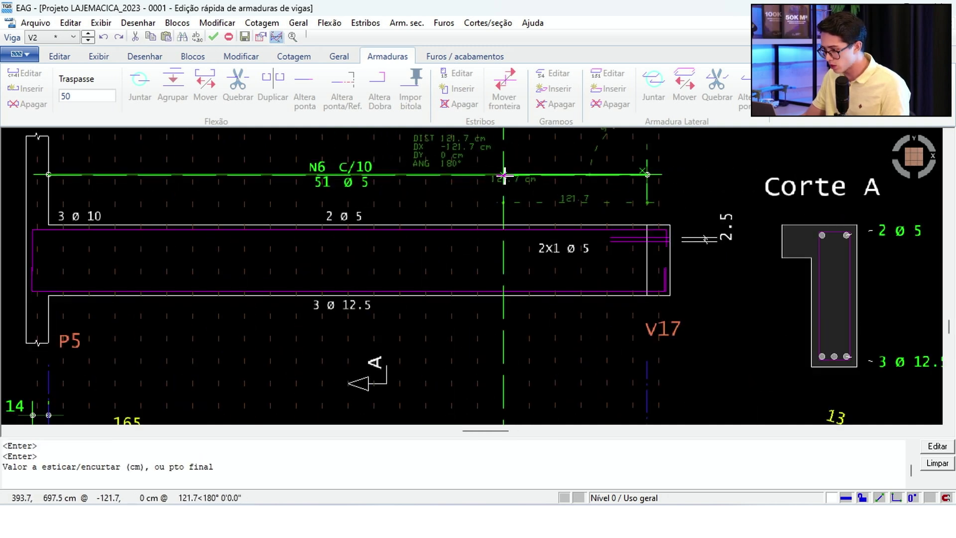
{"action": "left_click", "coordinate": [500, 174]}
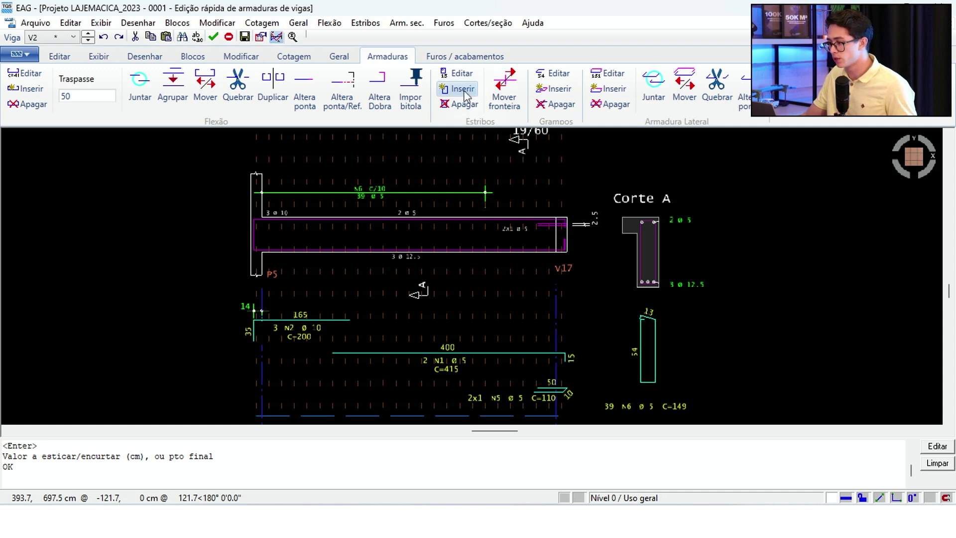
Insert a second stirrup range in beam V2 beside V17 with 6.3 mm bars at 10 cm spacing, two legs and Normal type.
{"action": "left_click", "coordinate": [463, 91]}
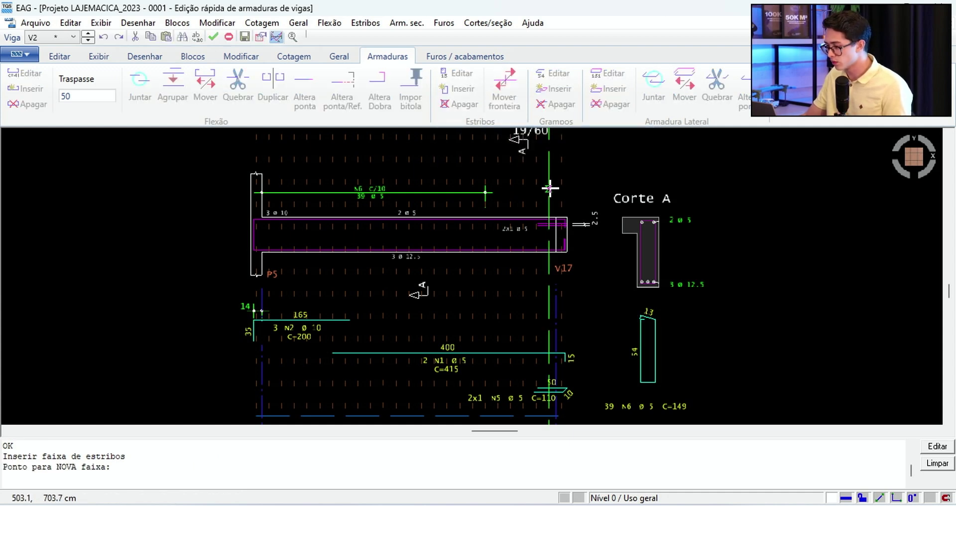
{"action": "left_click", "coordinate": [550, 188]}
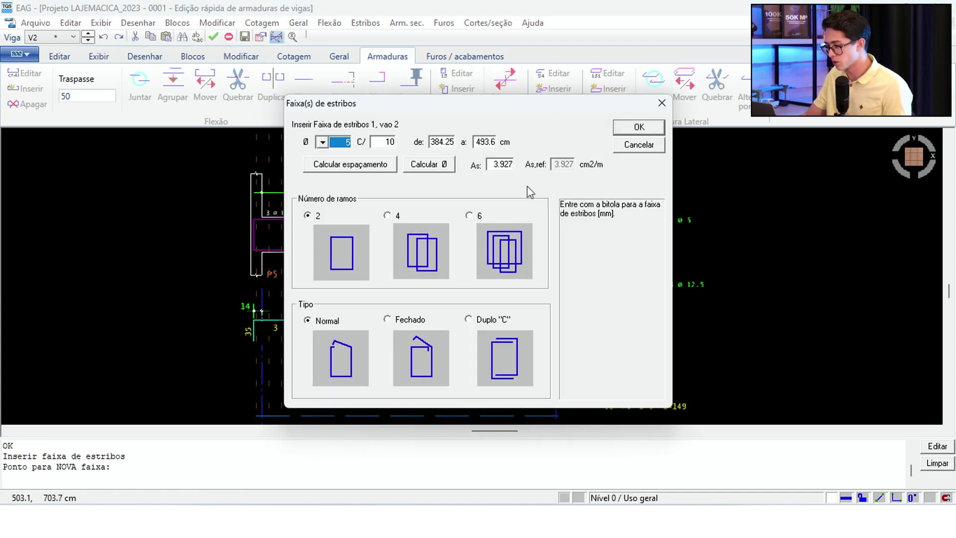
{"action": "left_click", "coordinate": [322, 142]}
{"action": "left_click", "coordinate": [344, 171]}
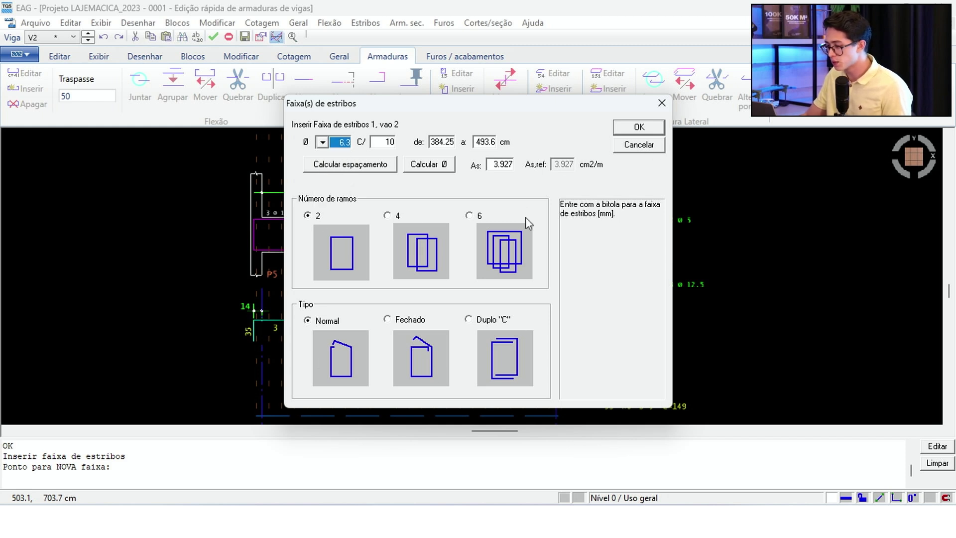
{"action": "left_click", "coordinate": [398, 216]}
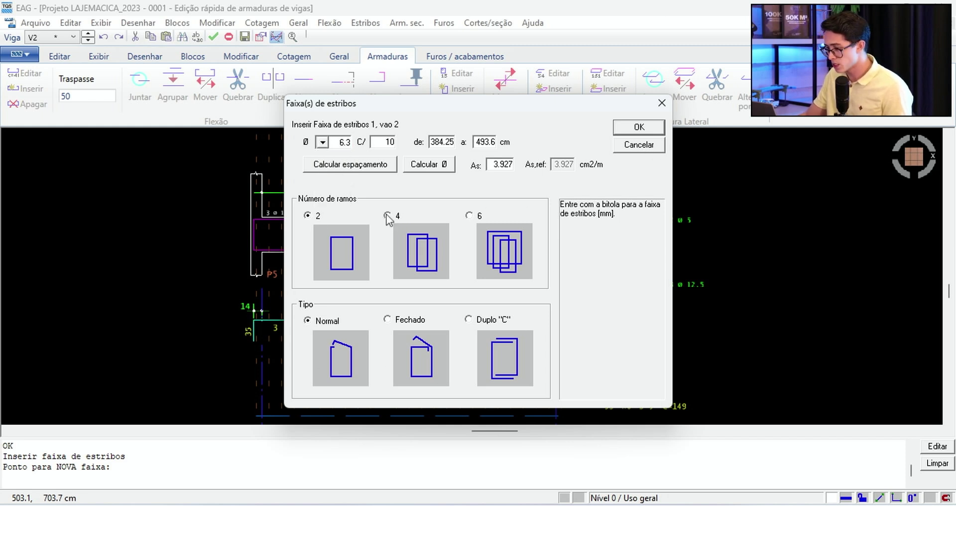
{"action": "left_click", "coordinate": [469, 216]}
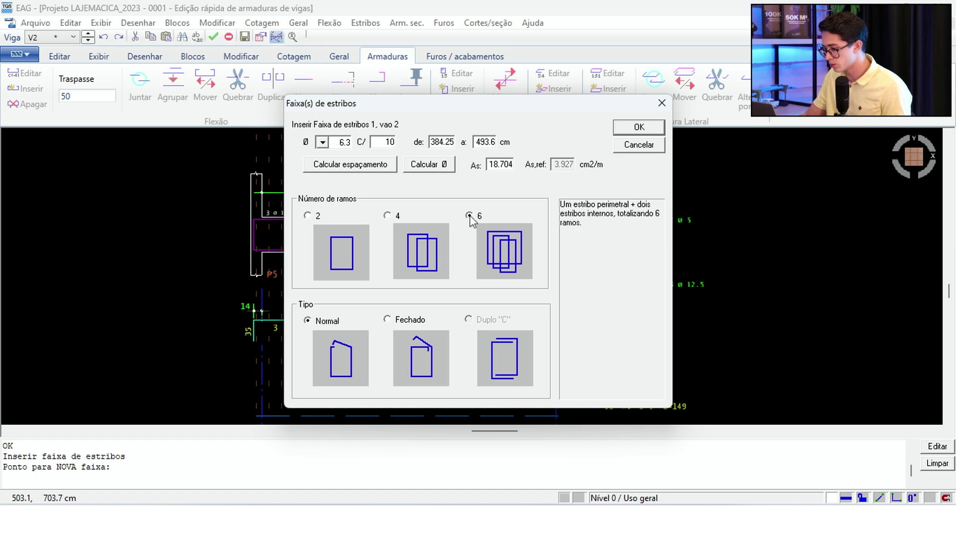
{"action": "left_click", "coordinate": [307, 216]}
{"action": "left_click", "coordinate": [469, 319]}
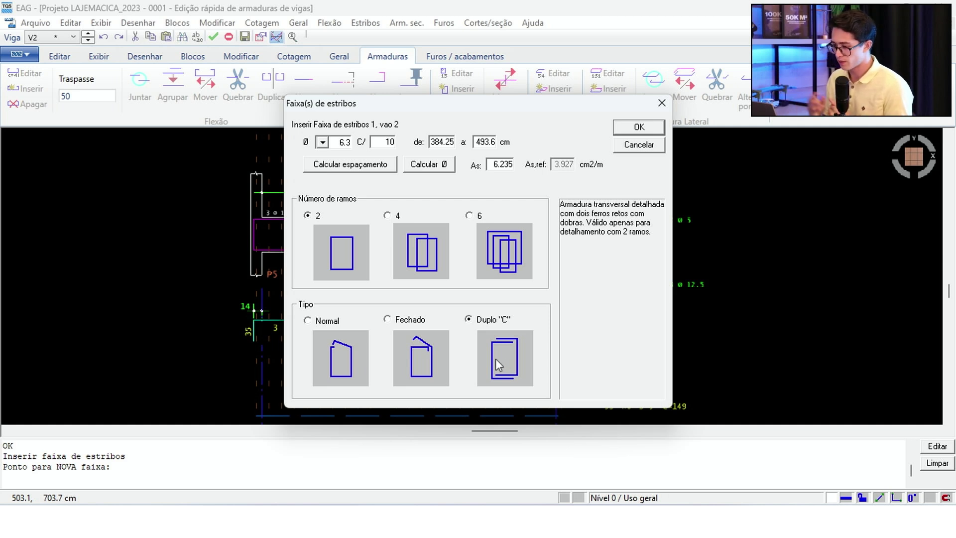
{"action": "left_click", "coordinate": [387, 319]}
{"action": "left_click", "coordinate": [338, 324]}
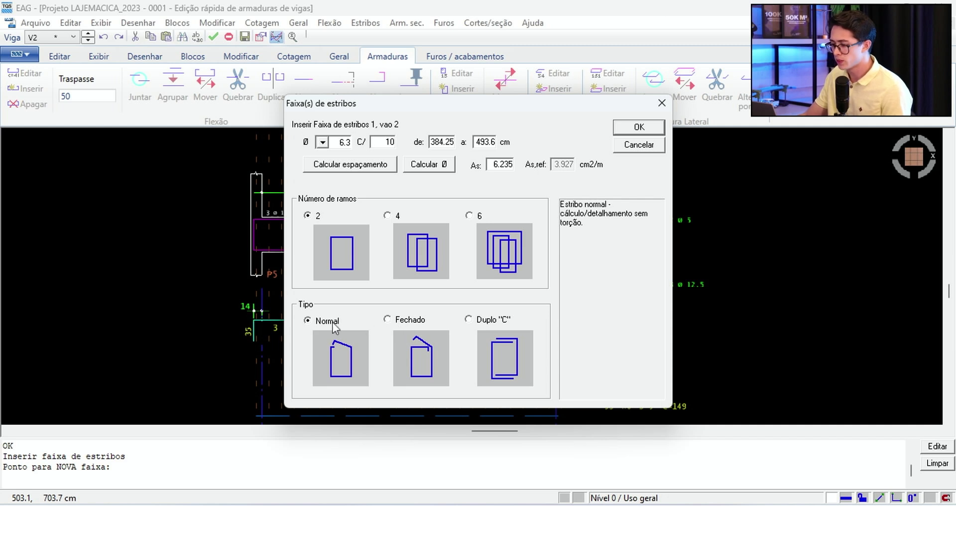
{"action": "left_click", "coordinate": [628, 130]}
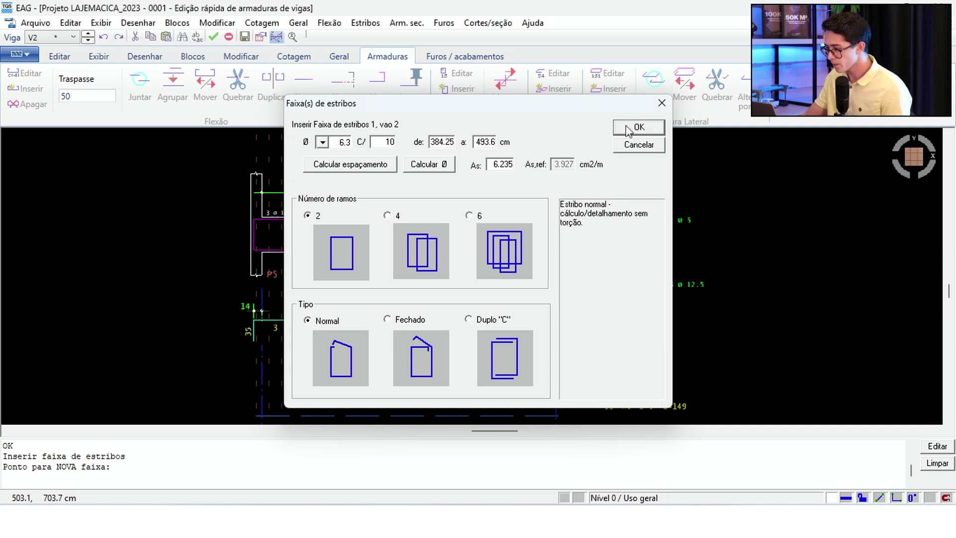
Stretch the new 6.3 mm stirrup range's end boundary about 12 cm to the face of V17.
{"action": "scroll", "coordinate": [514, 185], "scroll_direction": "up", "scroll_amount": 4}
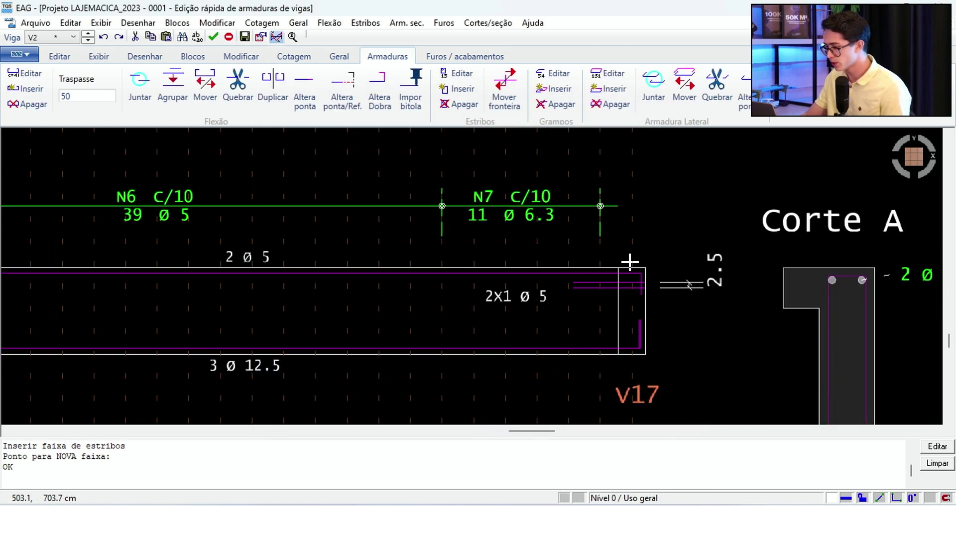
{"action": "scroll", "coordinate": [437, 208], "scroll_direction": "down", "scroll_amount": 5}
{"action": "scroll", "coordinate": [414, 206], "scroll_direction": "up", "scroll_amount": 5}
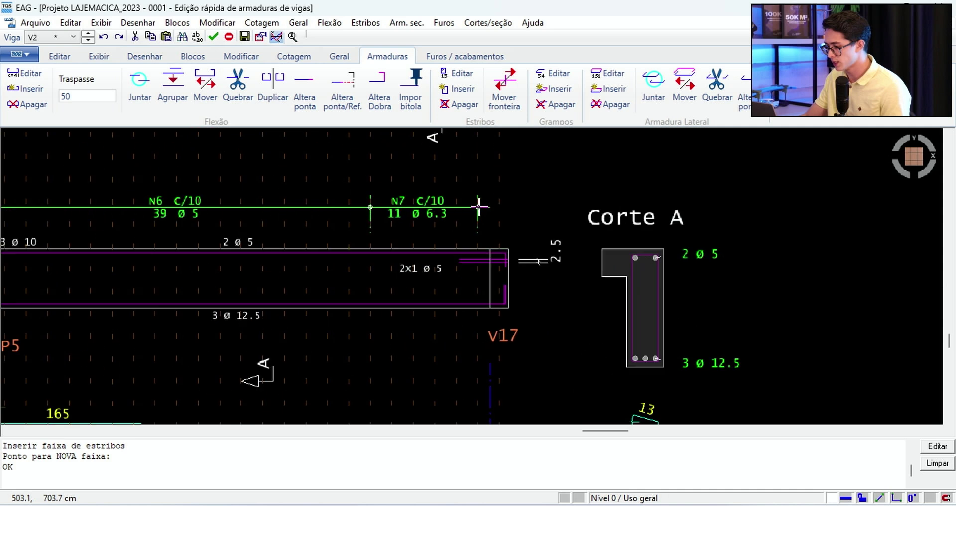
{"action": "left_click", "coordinate": [504, 88]}
{"action": "left_click", "coordinate": [453, 205]}
{"action": "key", "text": "Return"}
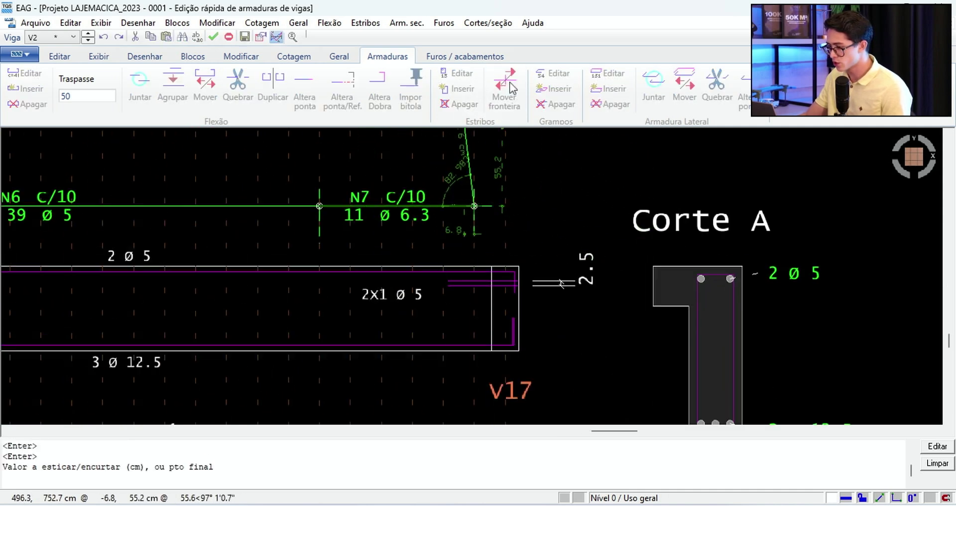
{"action": "scroll", "coordinate": [513, 259], "scroll_direction": "up", "scroll_amount": 3}
{"action": "left_click", "coordinate": [465, 266]}
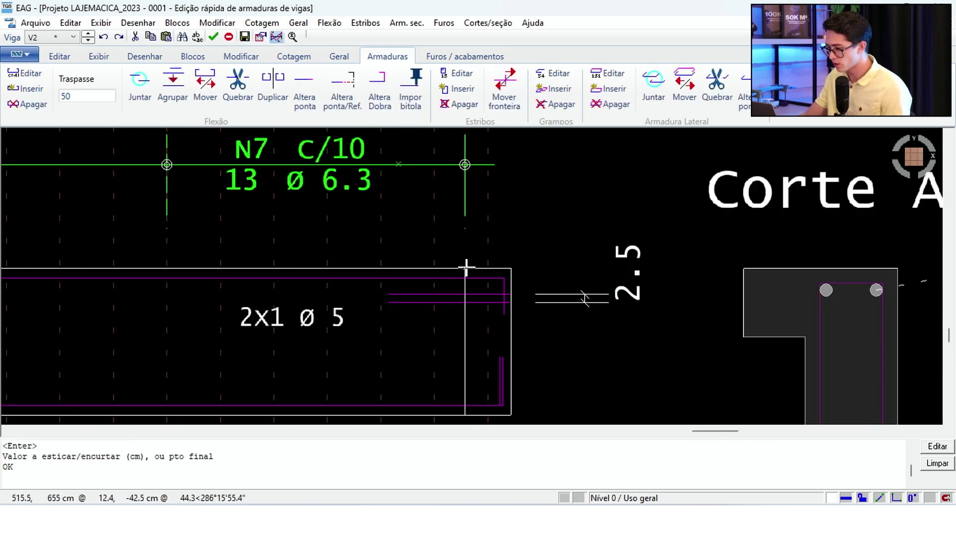
Examine beam V2's two stirrup ranges in the elevation and their bar listing below the stirrup detail.
{"action": "scroll", "coordinate": [465, 256], "scroll_direction": "down", "scroll_amount": 5}
{"action": "scroll", "coordinate": [457, 208], "scroll_direction": "up", "scroll_amount": 3}
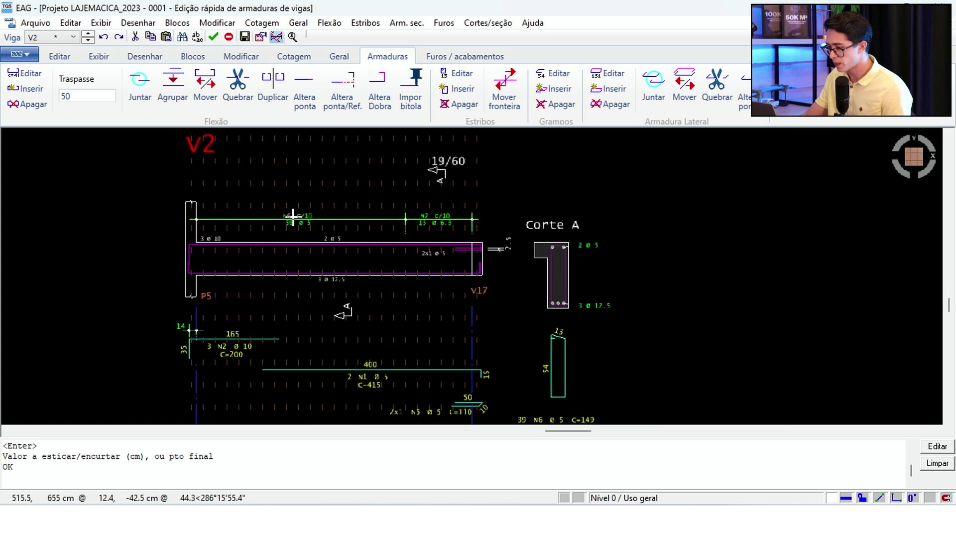
{"action": "scroll", "coordinate": [365, 234], "scroll_direction": "down", "scroll_amount": 2}
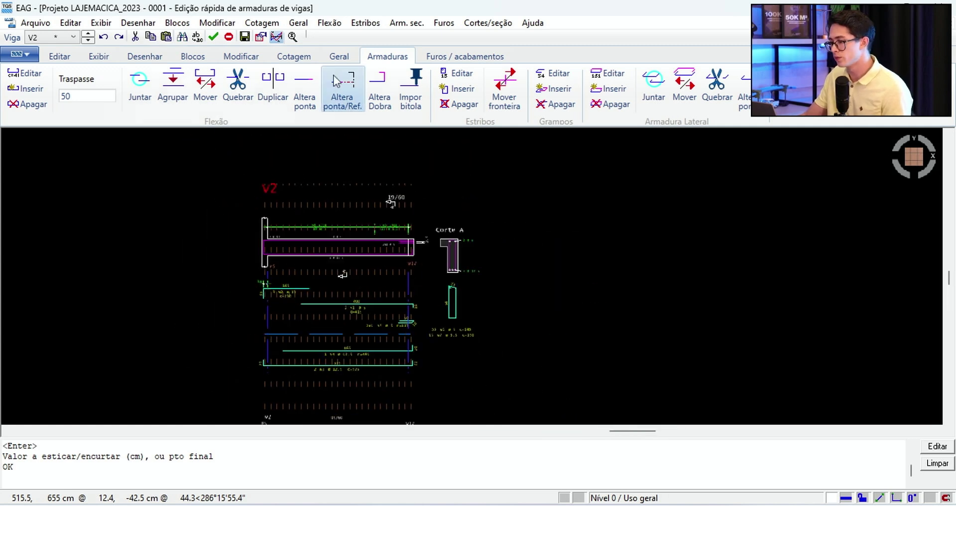
{"action": "scroll", "coordinate": [344, 276], "scroll_direction": "up", "scroll_amount": 2}
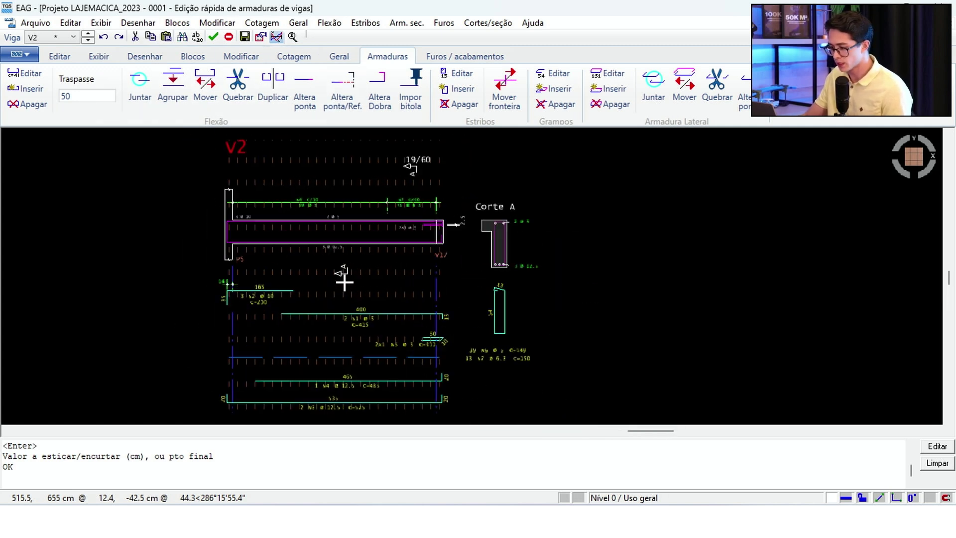
{"action": "scroll", "coordinate": [436, 254], "scroll_direction": "down", "scroll_amount": 2}
{"action": "scroll", "coordinate": [383, 243], "scroll_direction": "up", "scroll_amount": 2}
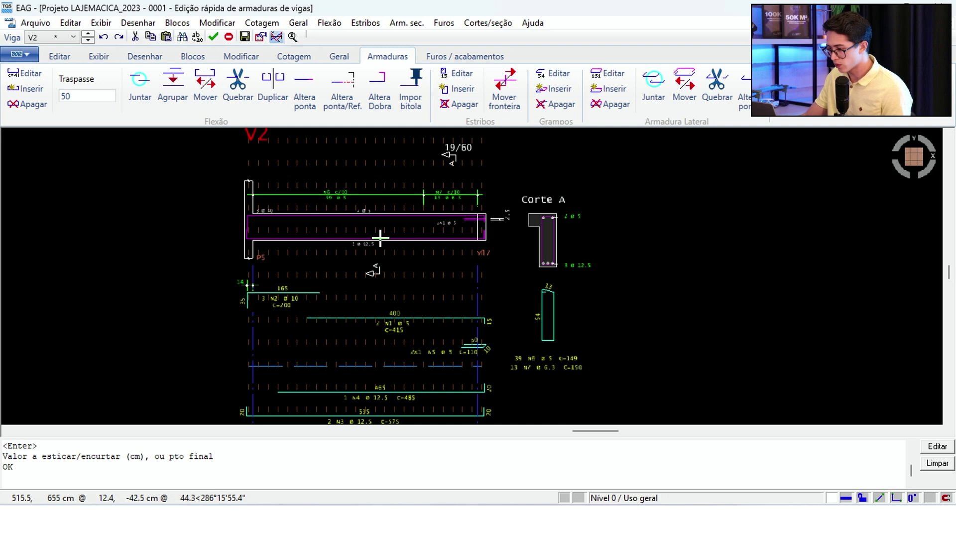
{"action": "scroll", "coordinate": [378, 214], "scroll_direction": "up", "scroll_amount": 4}
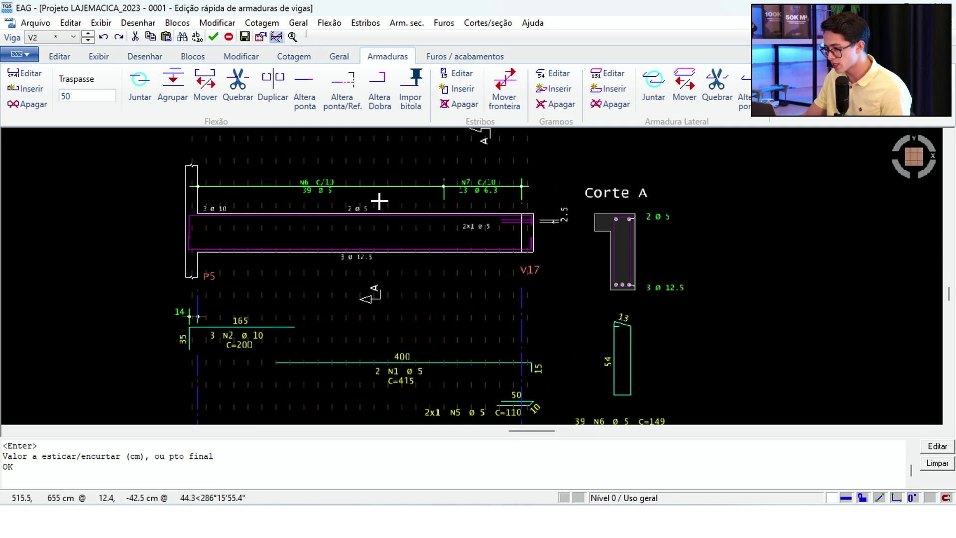
{"action": "scroll", "coordinate": [384, 184], "scroll_direction": "down", "scroll_amount": 2}
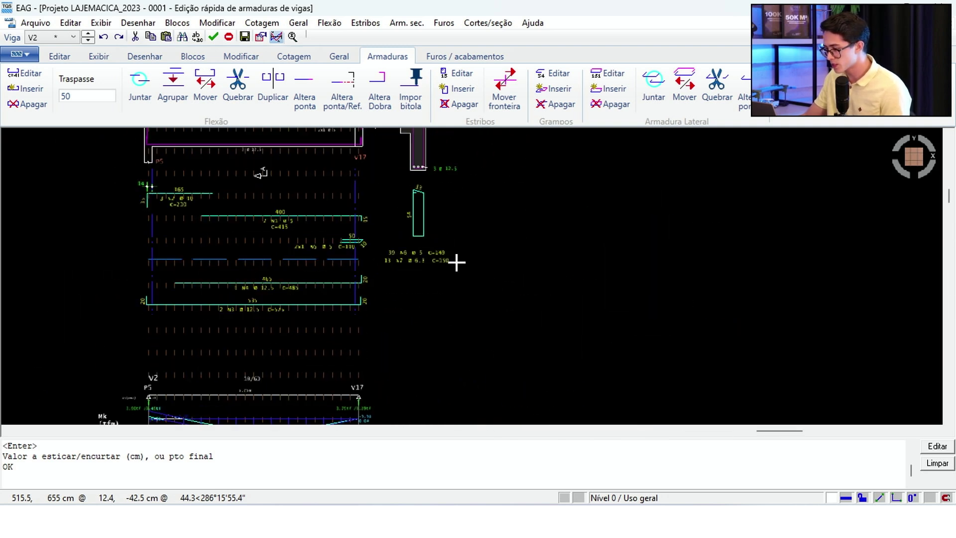
{"action": "scroll", "coordinate": [397, 187], "scroll_direction": "down", "scroll_amount": 2}
{"action": "scroll", "coordinate": [340, 198], "scroll_direction": "down", "scroll_amount": 1}
{"action": "scroll", "coordinate": [418, 309], "scroll_direction": "down", "scroll_amount": 3}
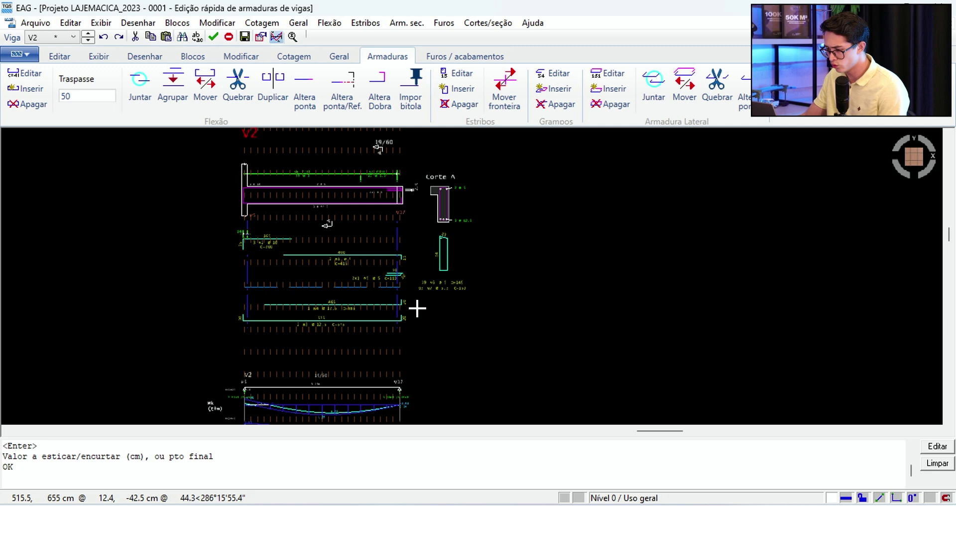
{"action": "scroll", "coordinate": [418, 316], "scroll_direction": "up", "scroll_amount": 2}
{"action": "scroll", "coordinate": [436, 284], "scroll_direction": "up", "scroll_amount": 2}
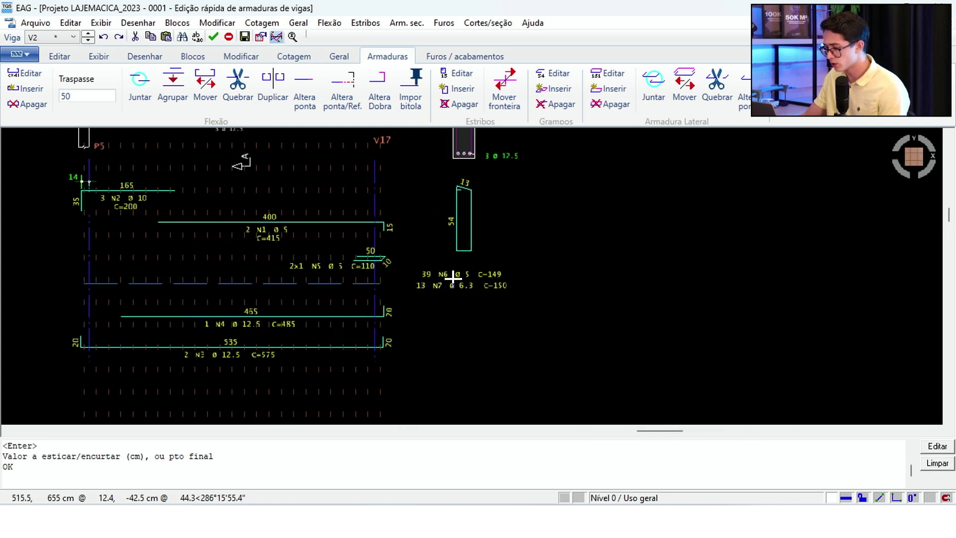
{"action": "scroll", "coordinate": [477, 280], "scroll_direction": "up", "scroll_amount": 1}
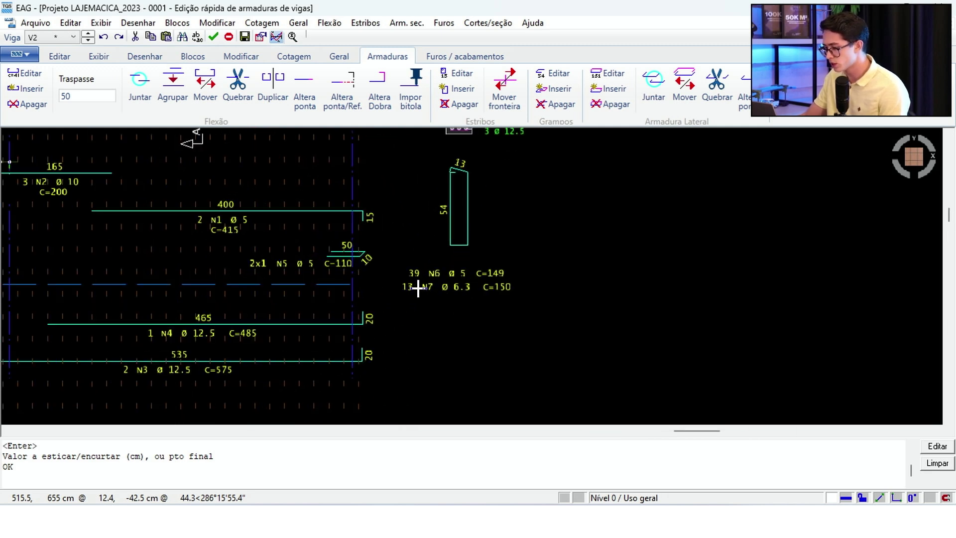
{"action": "scroll", "coordinate": [454, 294], "scroll_direction": "down", "scroll_amount": 3}
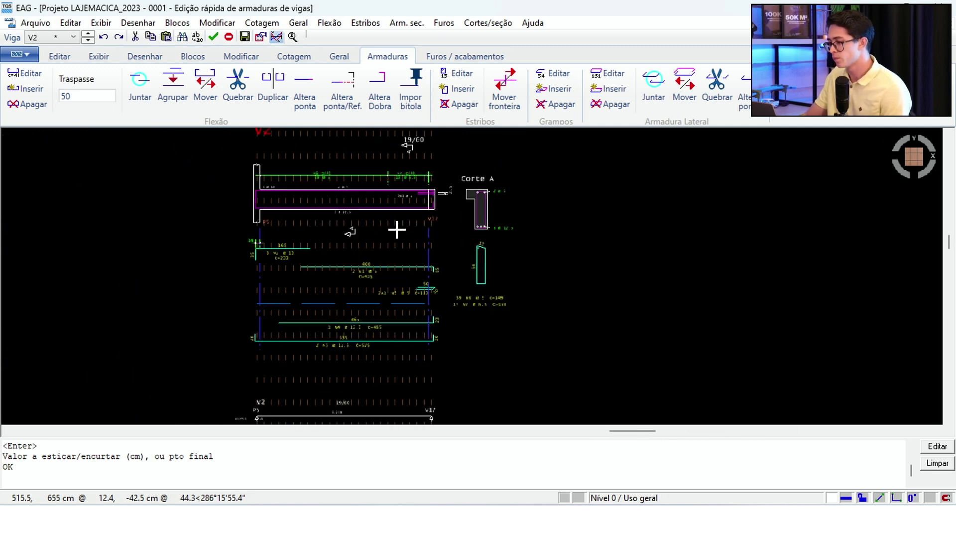
{"action": "scroll", "coordinate": [389, 220], "scroll_direction": "up", "scroll_amount": 3}
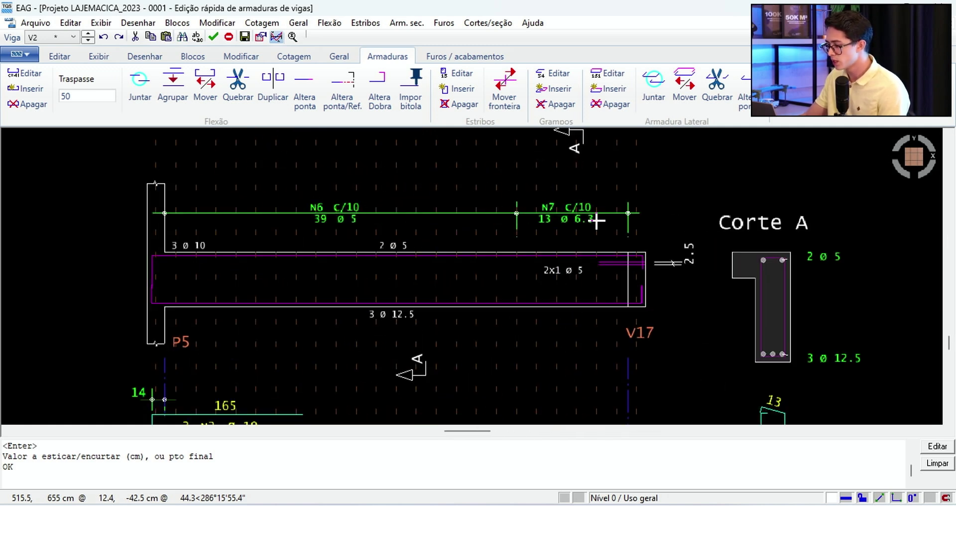
{"action": "scroll", "coordinate": [506, 213], "scroll_direction": "down", "scroll_amount": 4}
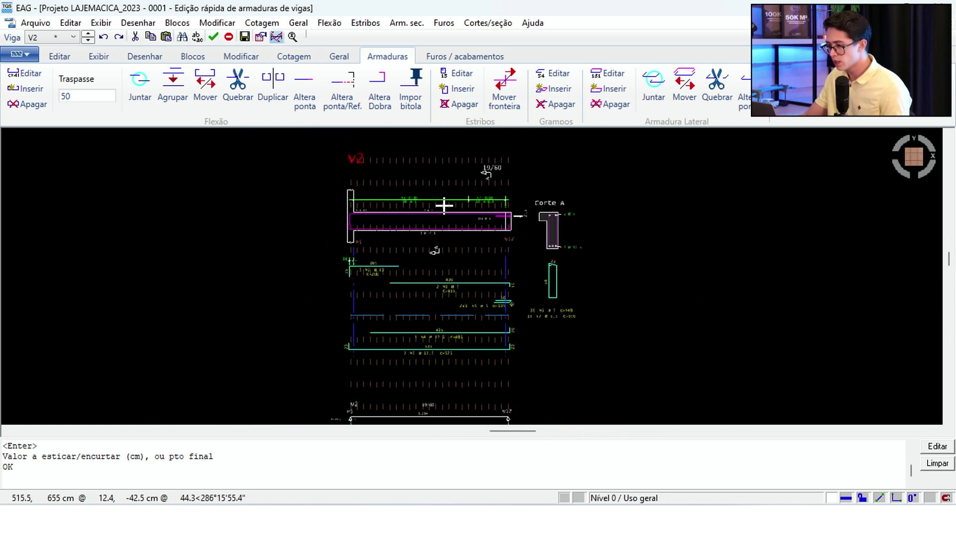